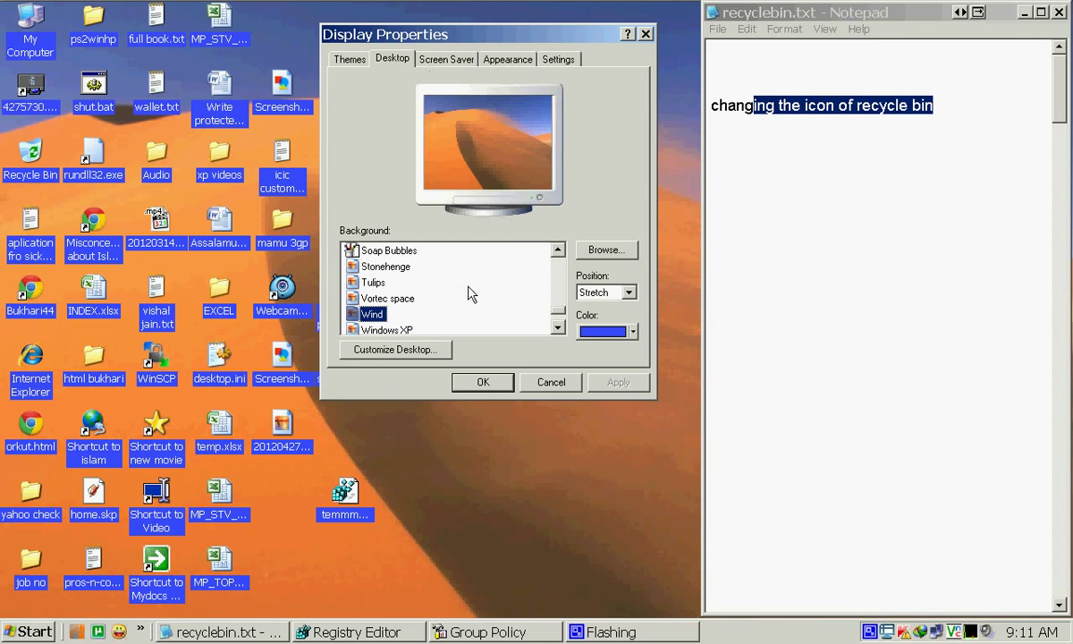
Customize the desktop items by changing the full Recycle Bin icon to the red power symbol from shell32.dll.
left_click(391, 348)
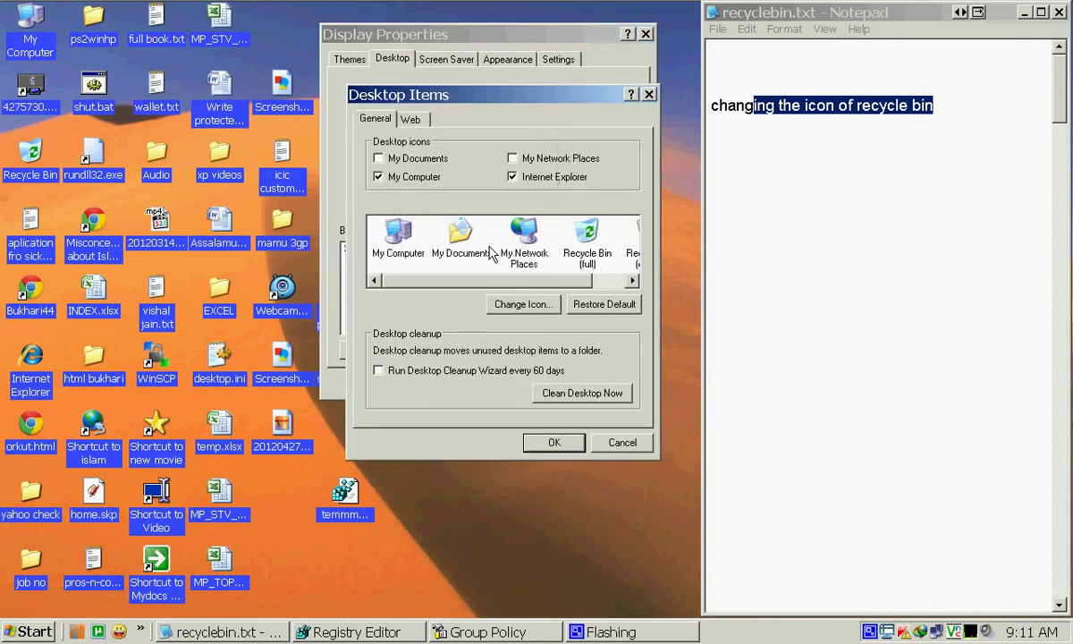
left_click(577, 259)
left_click(534, 301)
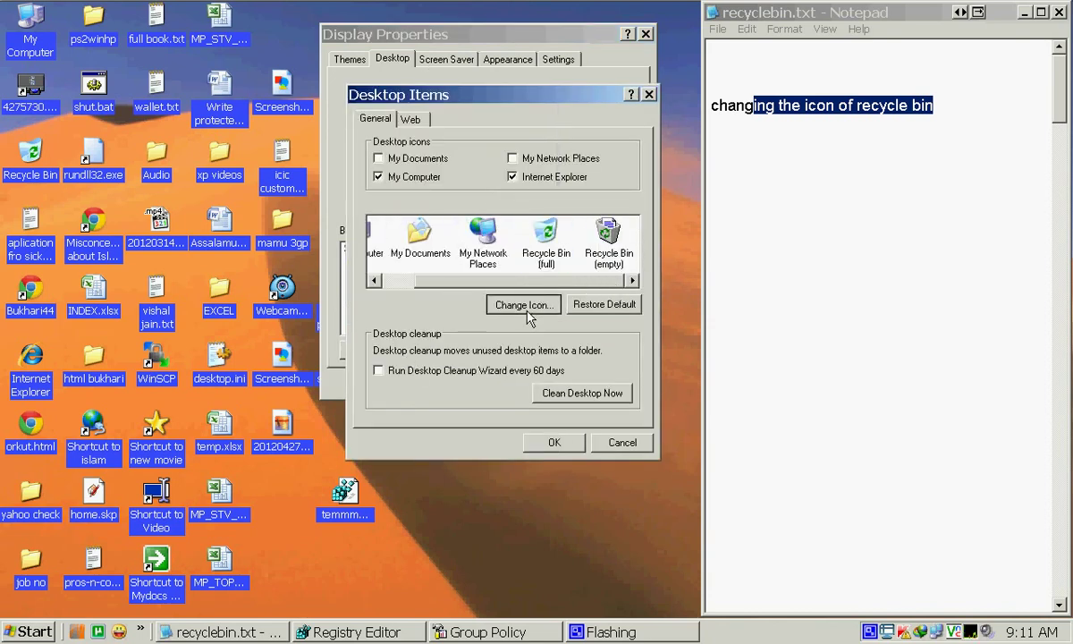
left_click(572, 379)
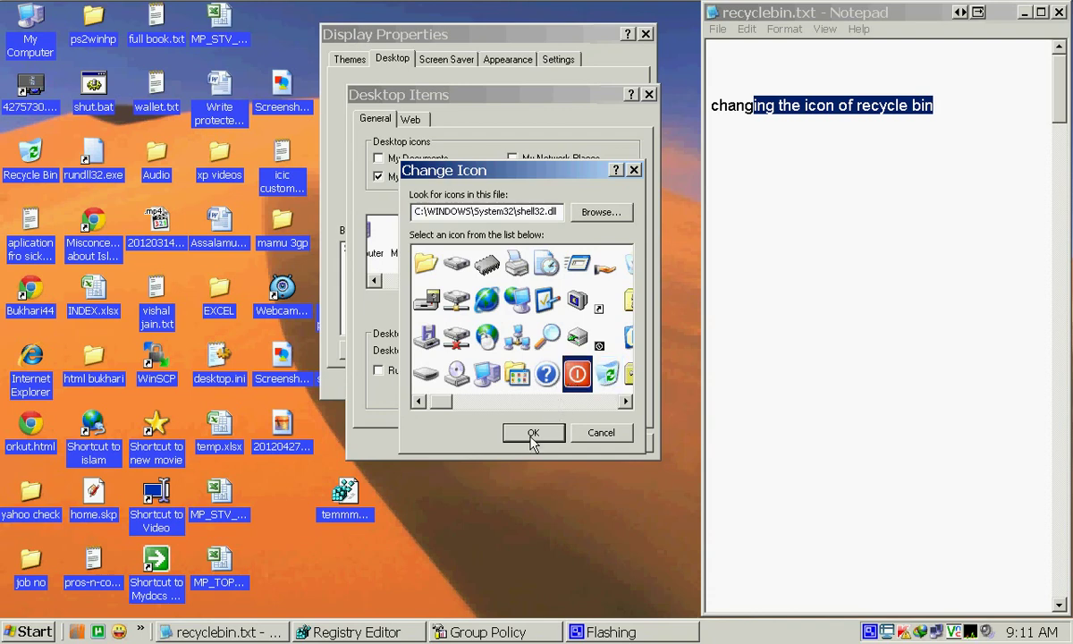
left_click(531, 436)
Change the empty Recycle Bin icon to the star and save the display settings.
left_click(597, 250)
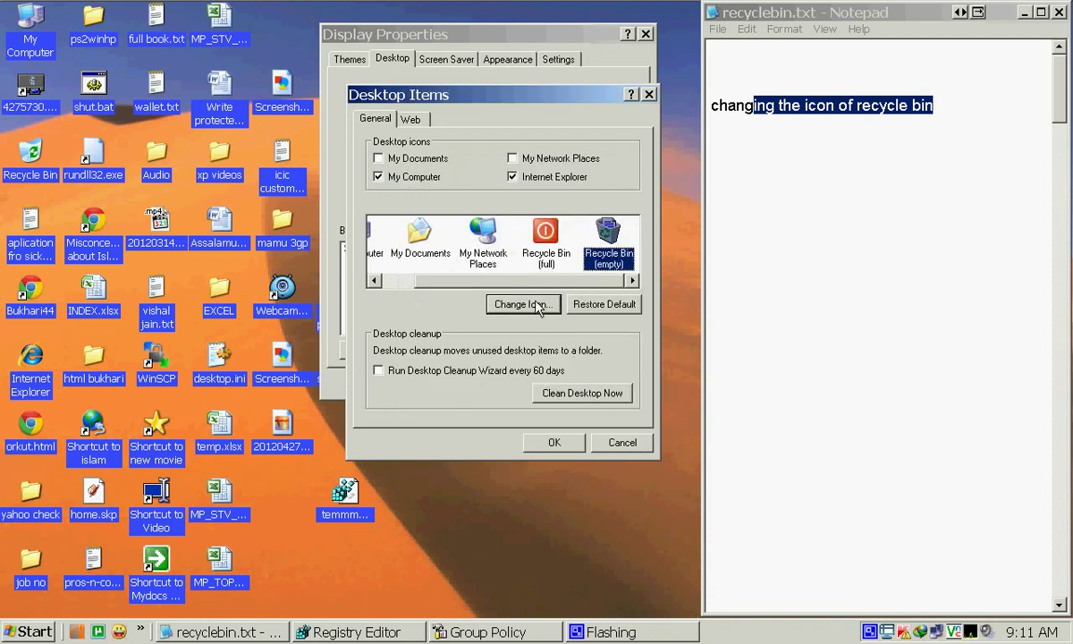
left_click(537, 305)
left_click(429, 350)
left_click(530, 433)
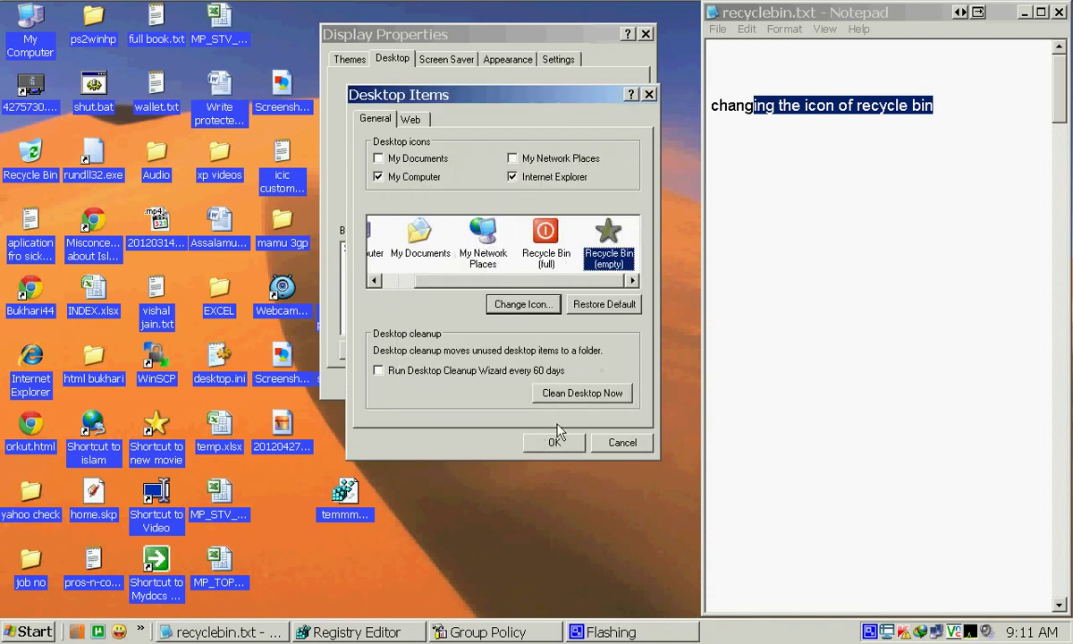
left_click(554, 442)
left_click(497, 387)
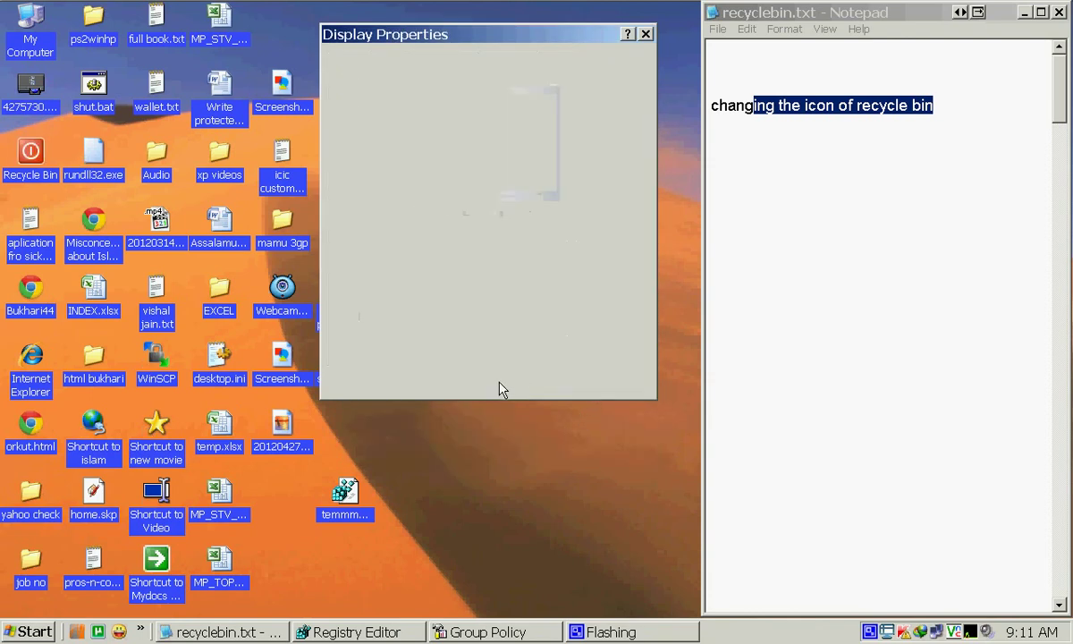
Refresh the desktop and open the Recycle Bin.
right_click(433, 188)
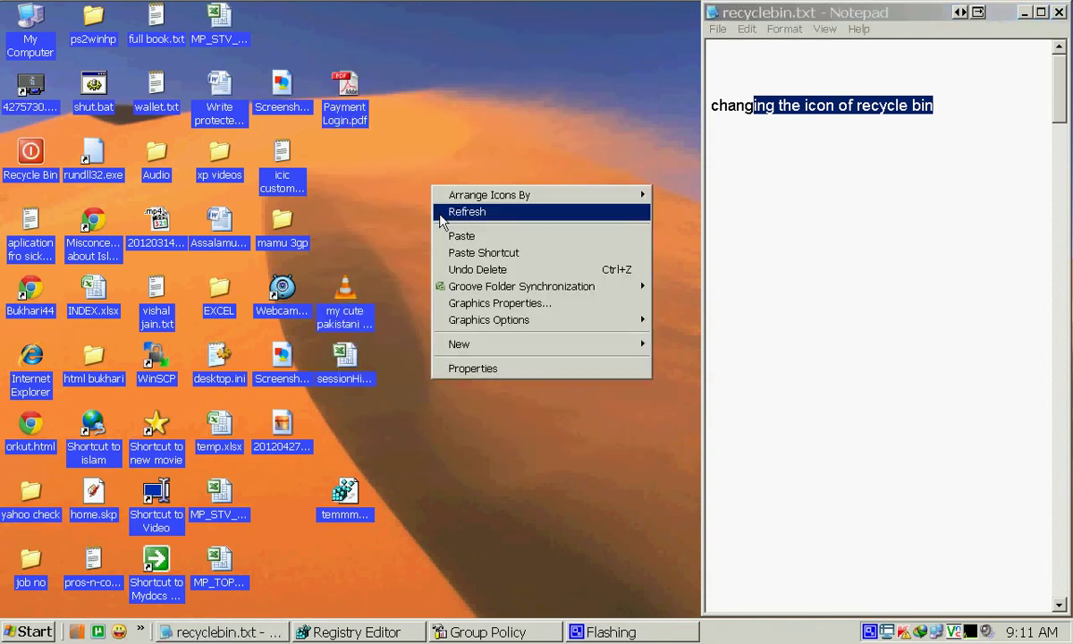
left_click(442, 213)
double_click(30, 159)
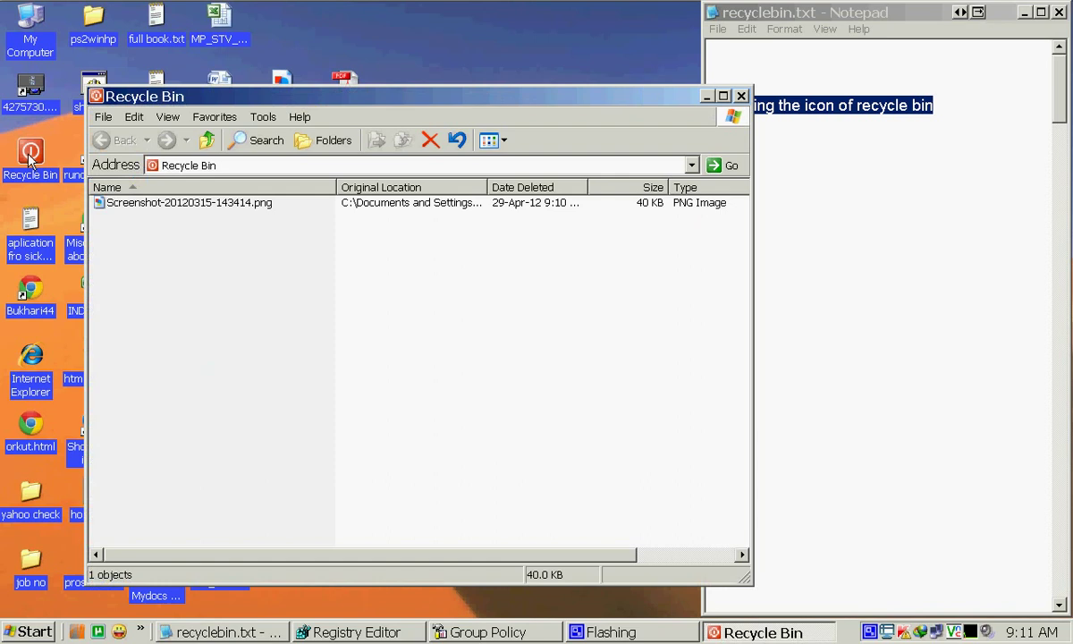
right_click(134, 211)
left_click(161, 266)
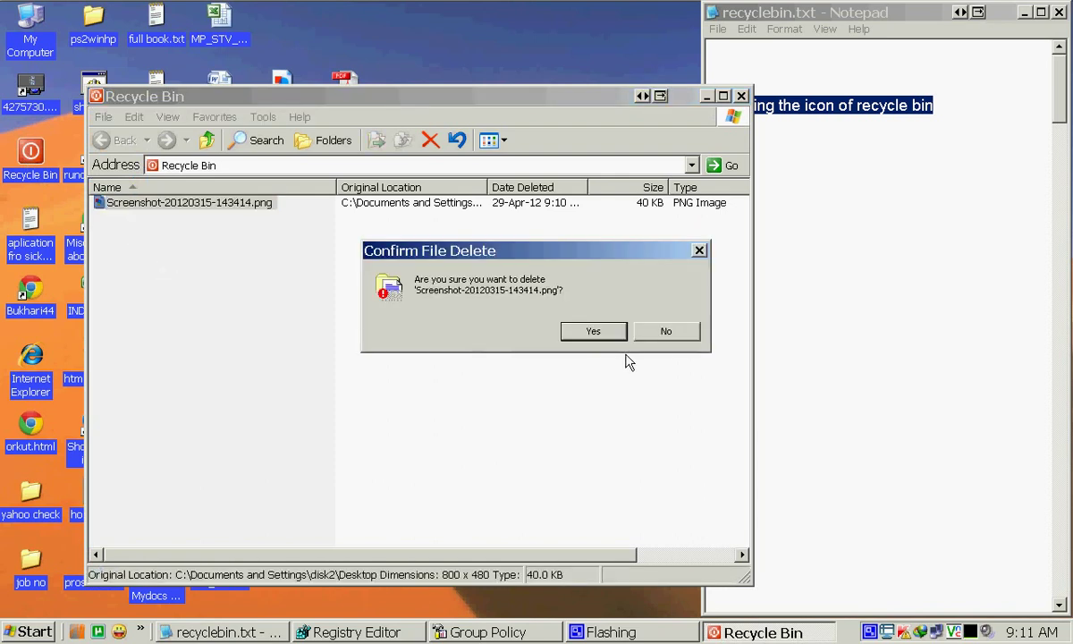
left_click(666, 330)
Restore Screenshot-20120315-143414.png from the Recycle Bin and close its window.
right_click(261, 212)
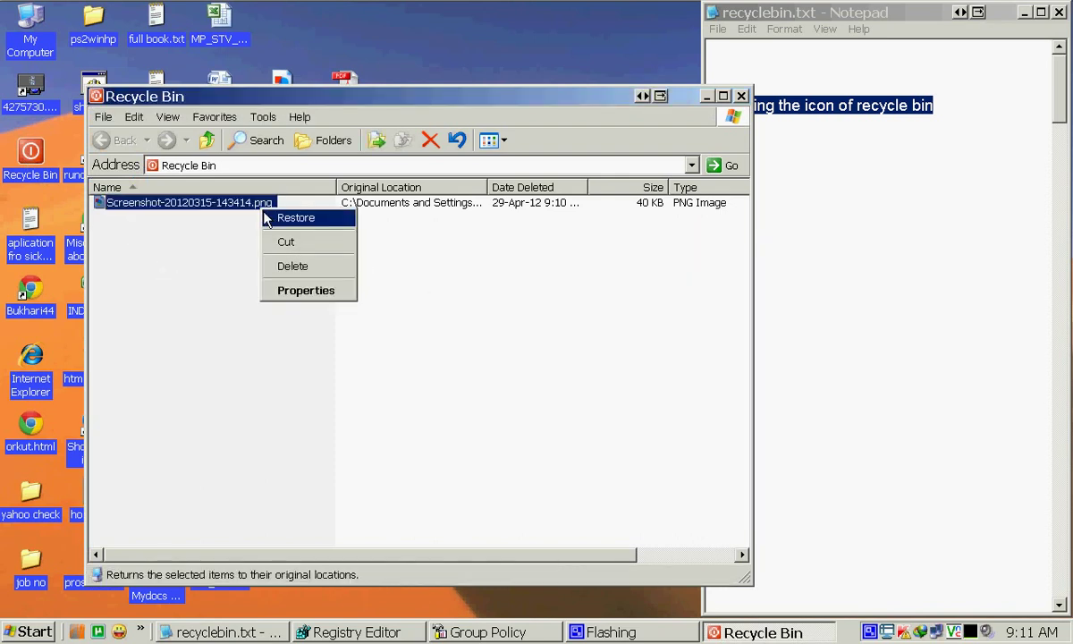
left_click(283, 218)
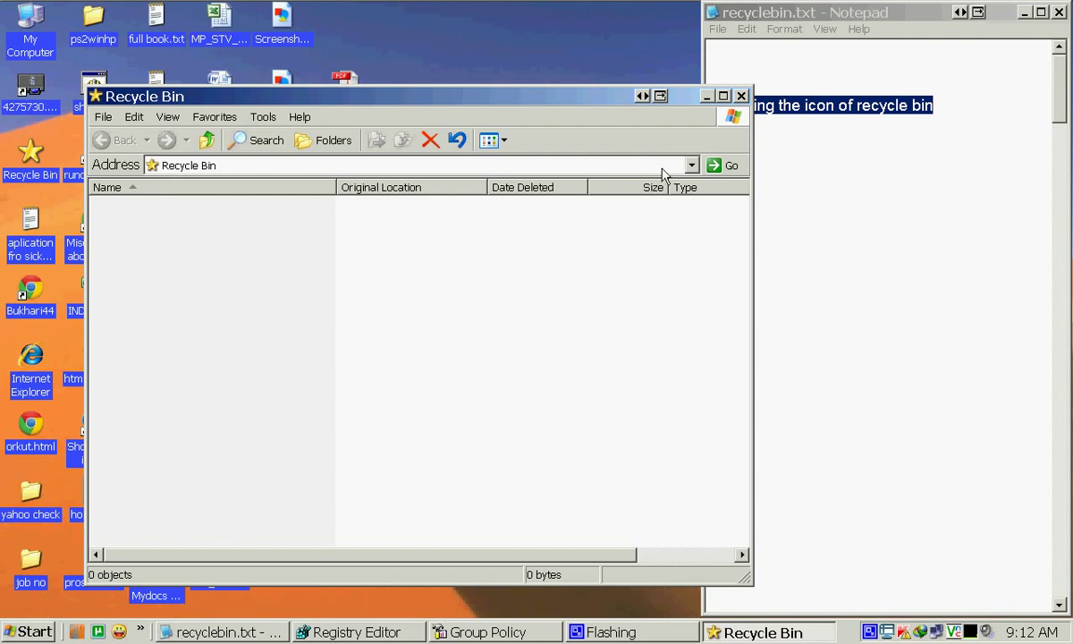
left_click(741, 96)
Refresh the desktop to check the empty Recycle Bin's icon.
right_click(29, 177)
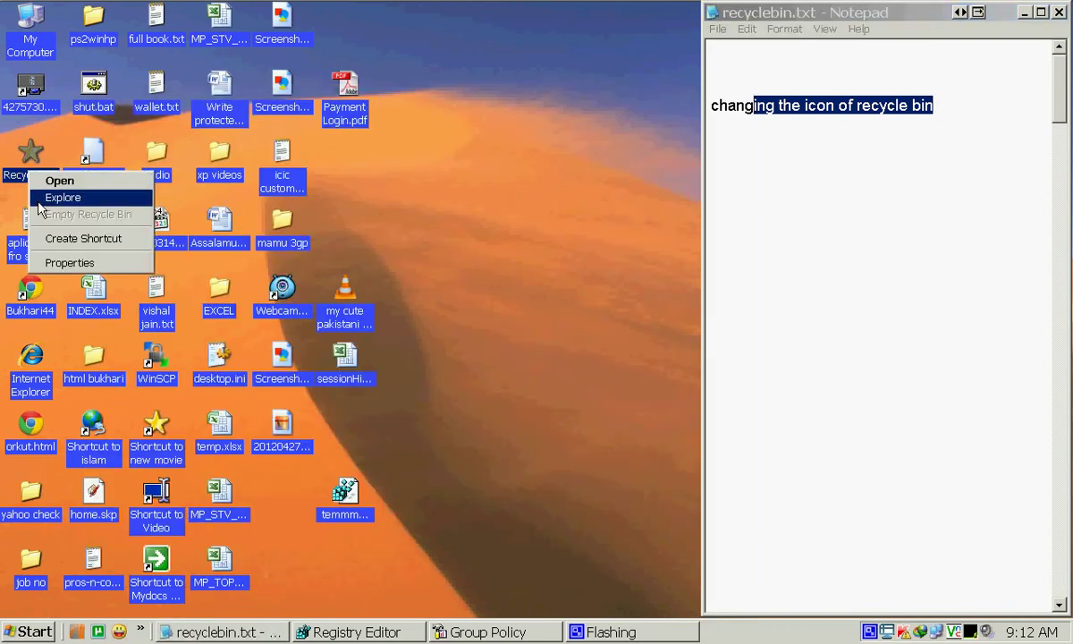
left_click(380, 194)
right_click(382, 194)
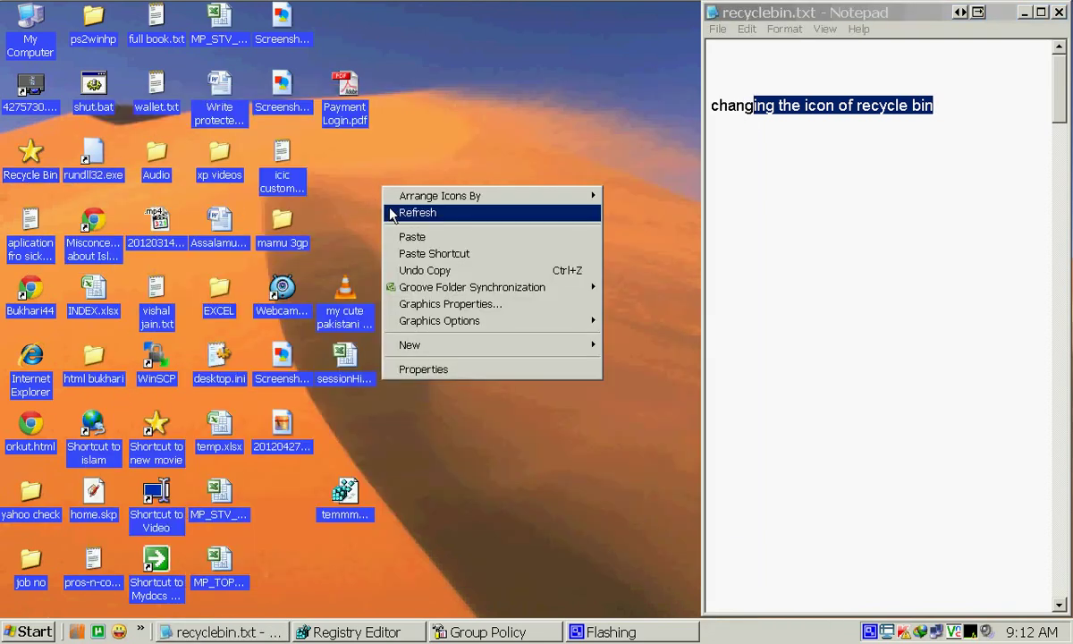
left_click(375, 210)
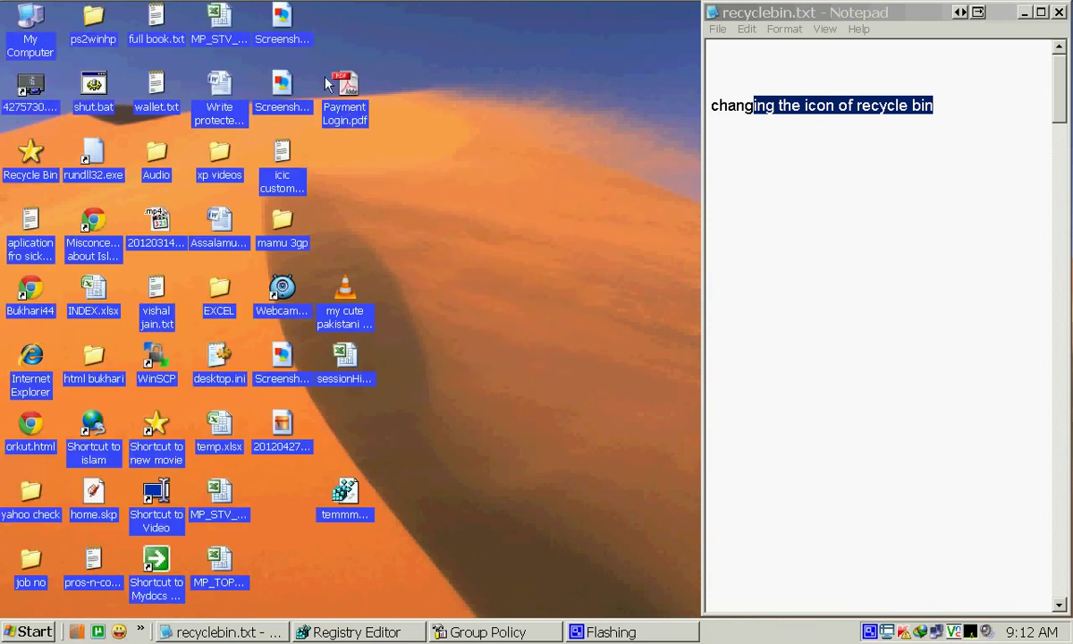
Send Screenshot-20120315-143414.png from the desktop to the Recycle Bin.
right_click(281, 26)
left_click(295, 376)
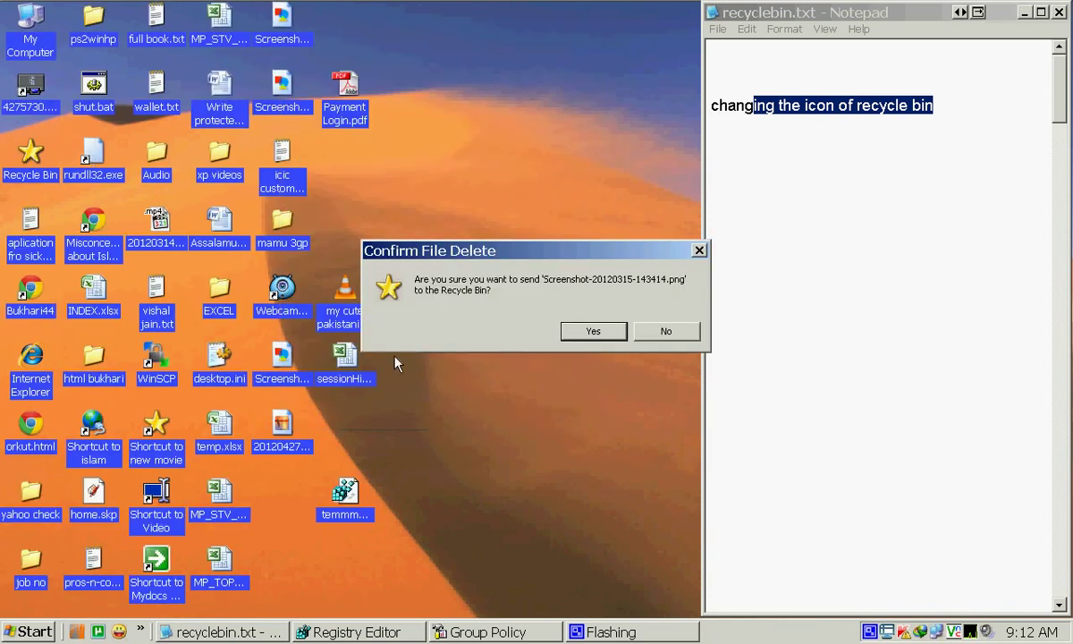
left_click(586, 332)
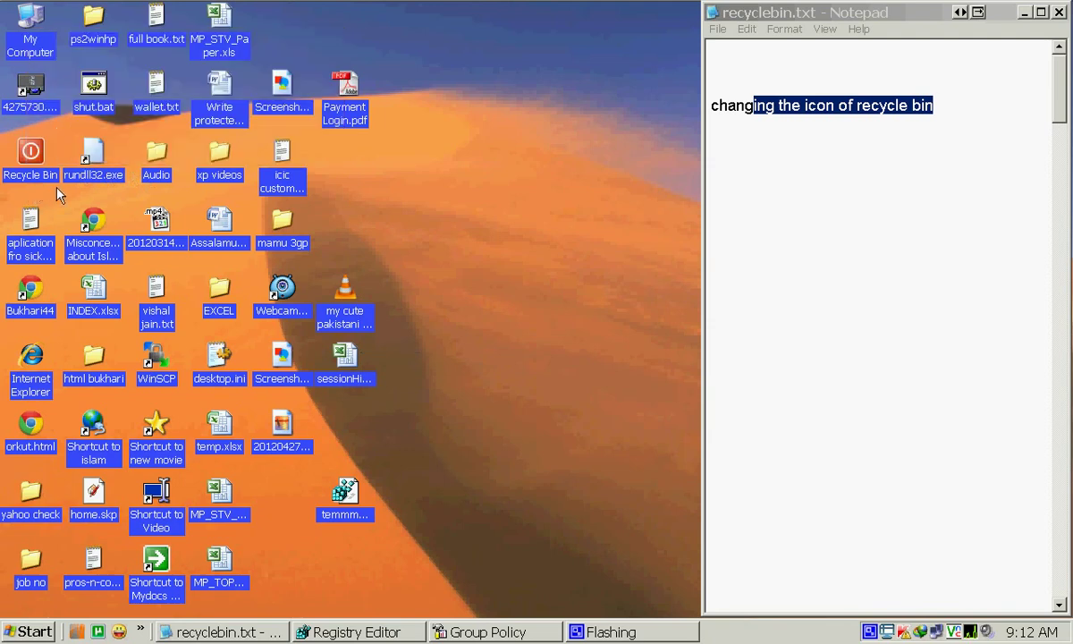
Find the instructions for removing the Recycle Bin in the Notepad notes and highlight gpedit.msc.
left_click(914, 191)
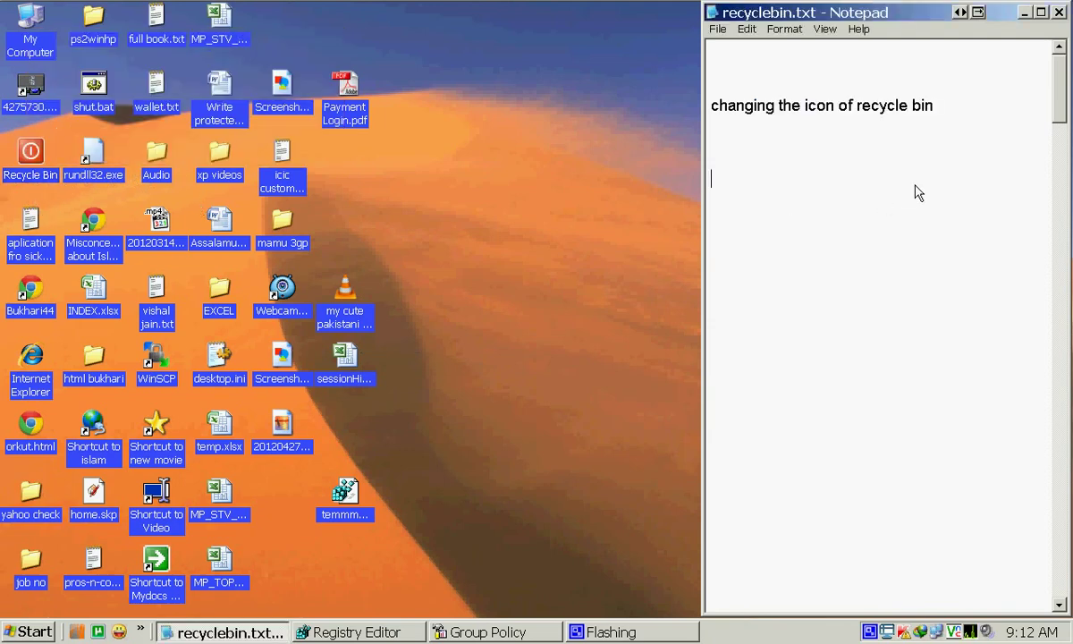
scroll(968, 182, "down", 5)
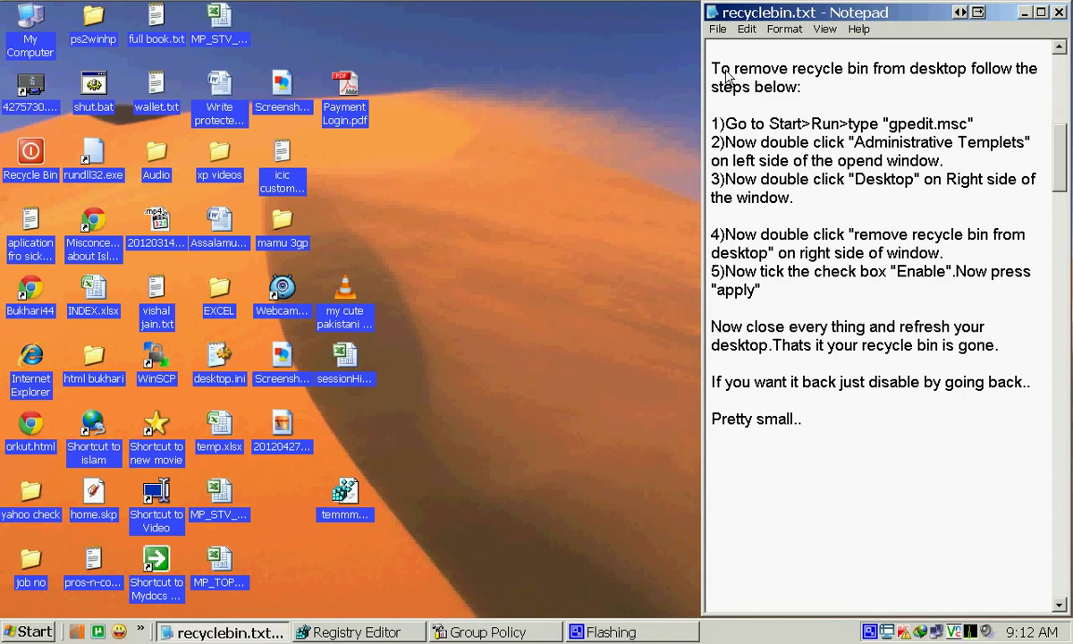
left_click_drag(887, 124, 968, 123)
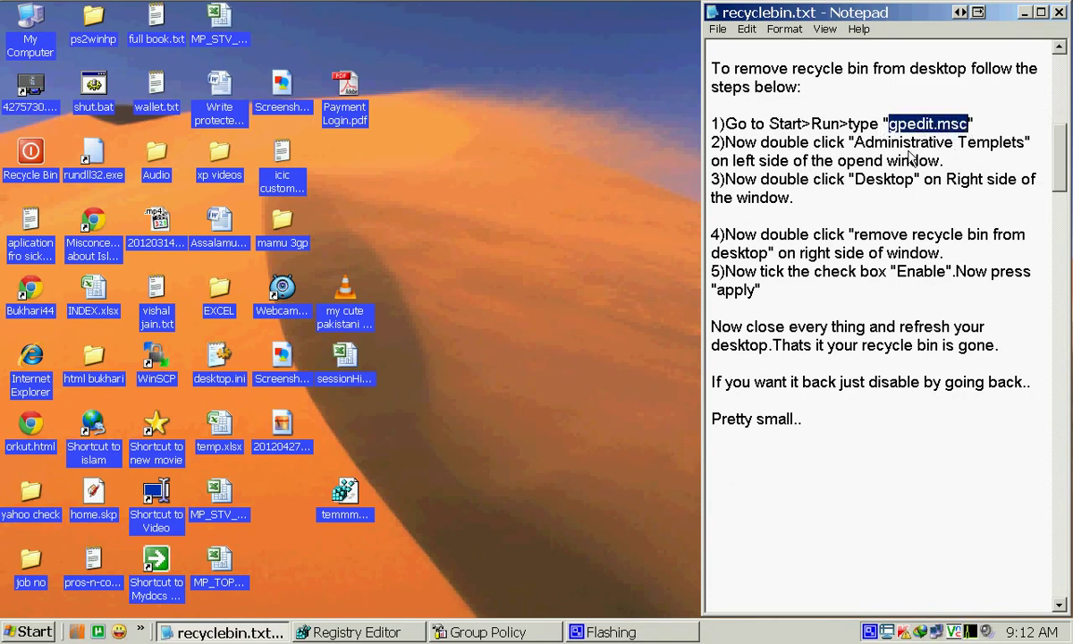
Bring up gpedit.msc in the Run dialog and switch to the open Group Policy window.
left_click(27, 632)
left_click(222, 444)
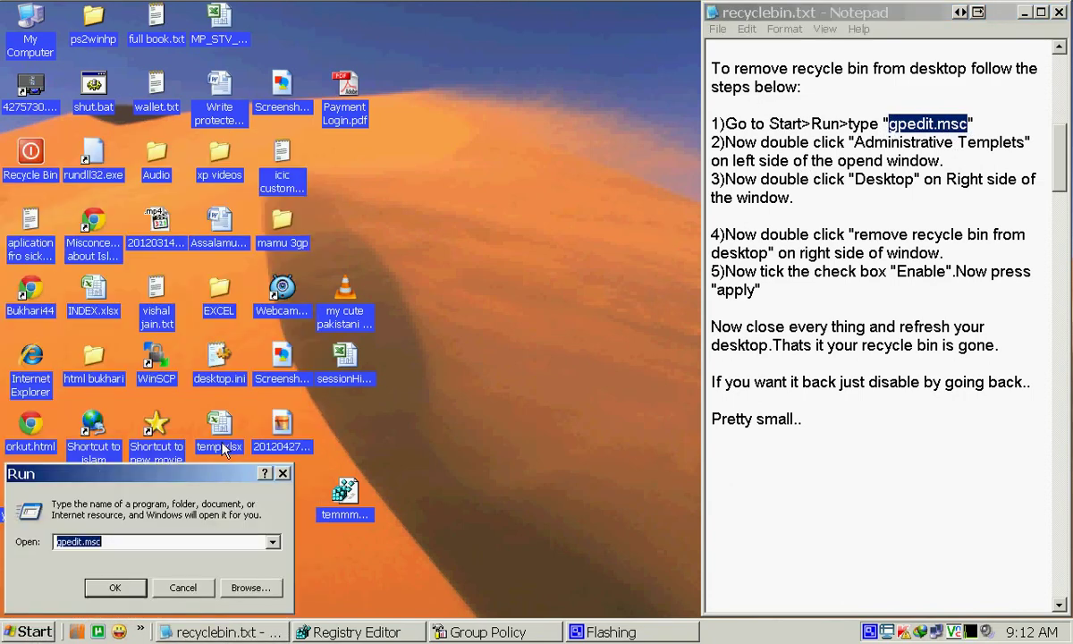
left_click(91, 551)
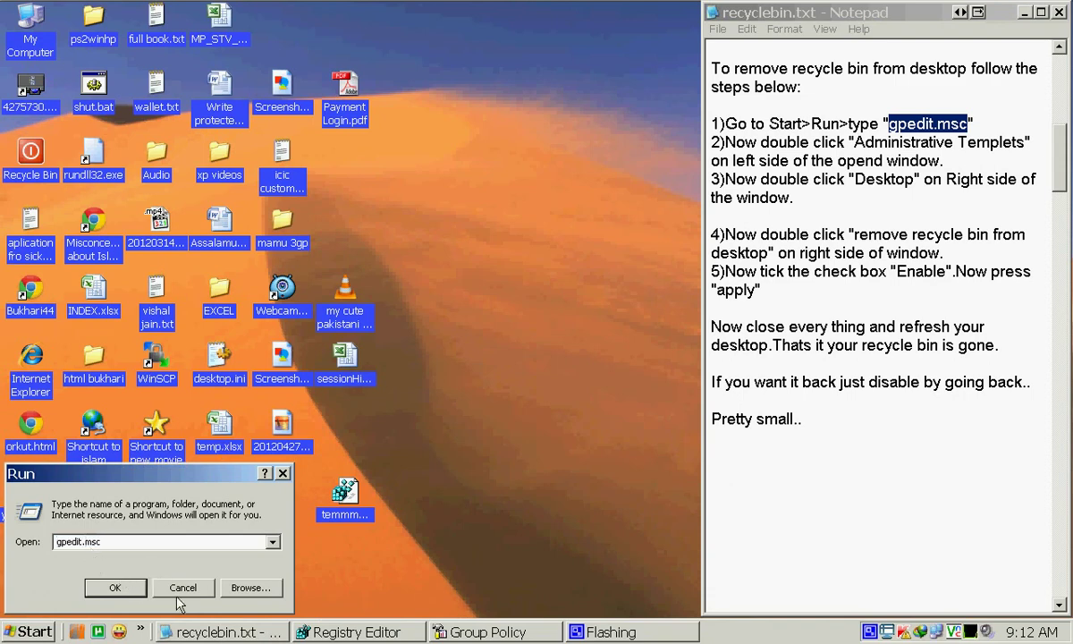
key("Return")
left_click(518, 632)
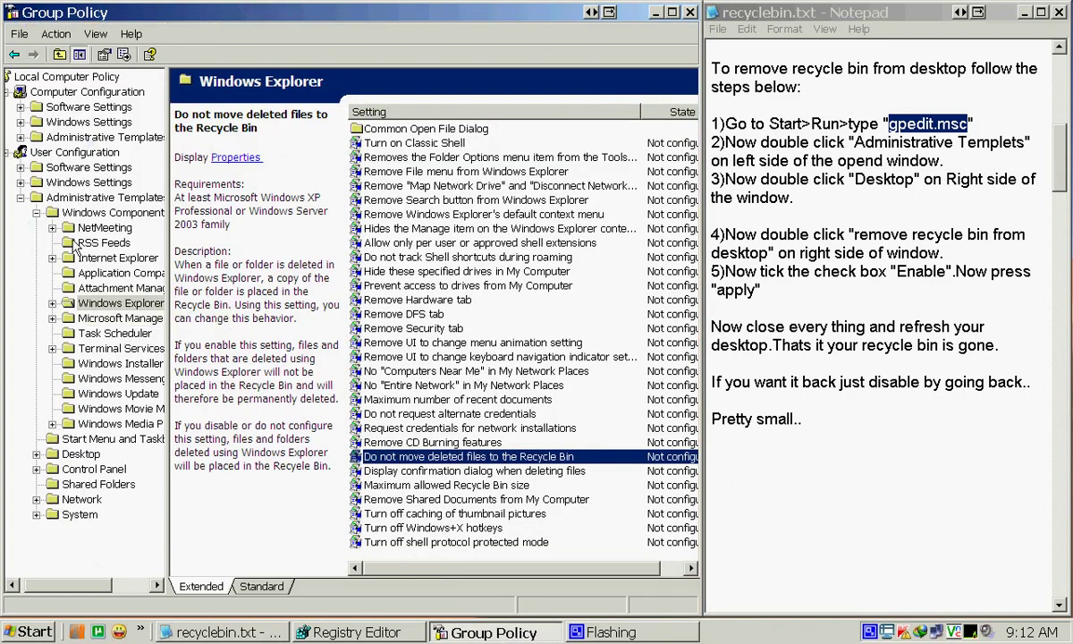
Widen the policy tree and open the Desktop folder under User Configuration > Administrative Templates.
left_click(22, 197)
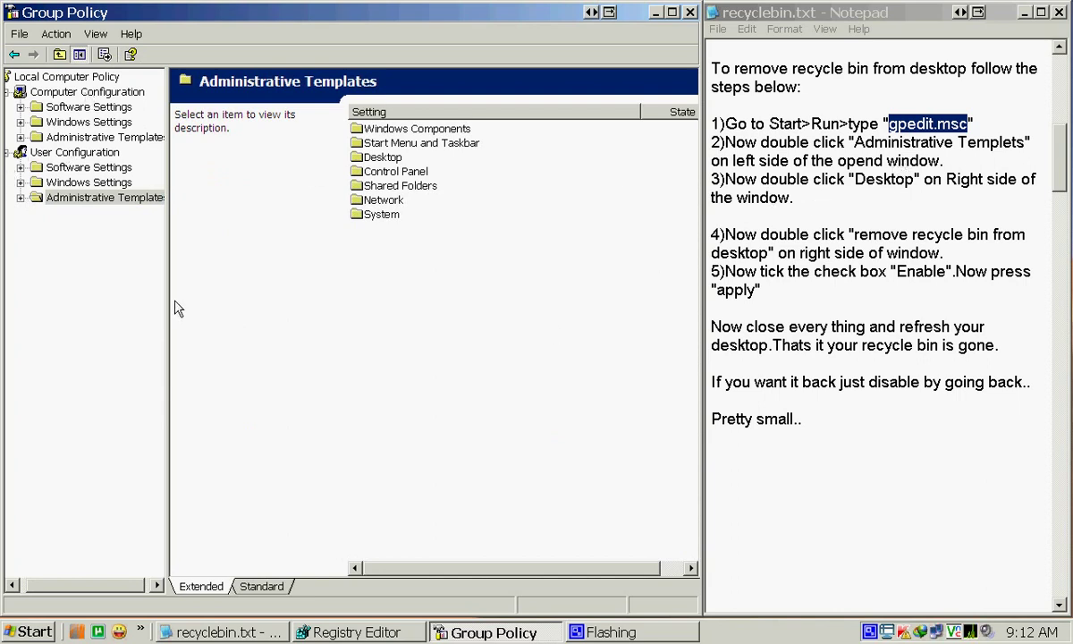
left_click_drag(170, 303, 196, 294)
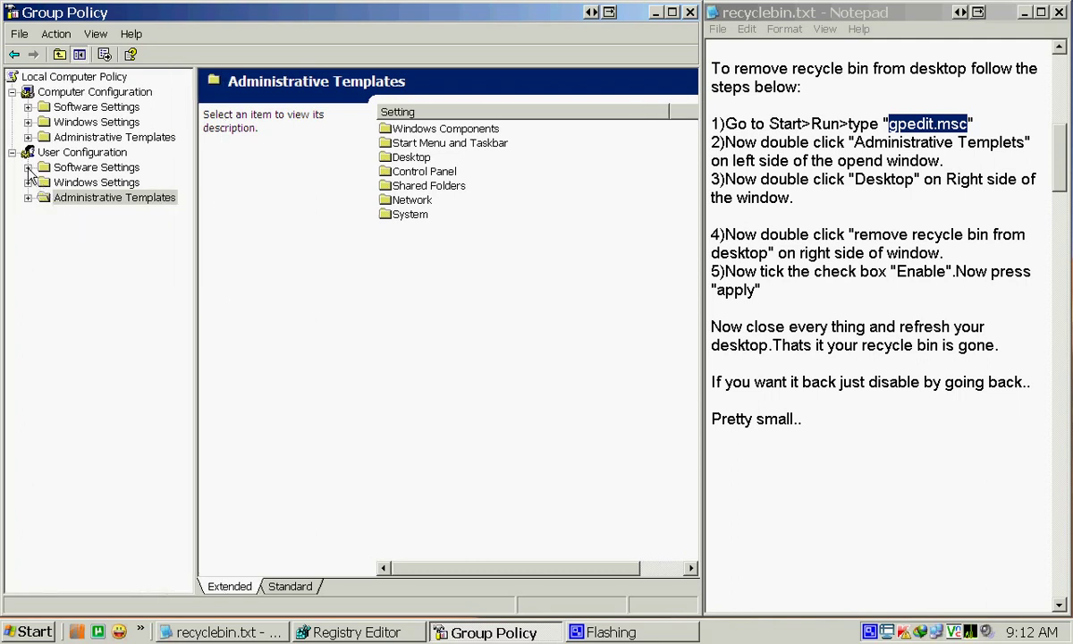
left_click(28, 198)
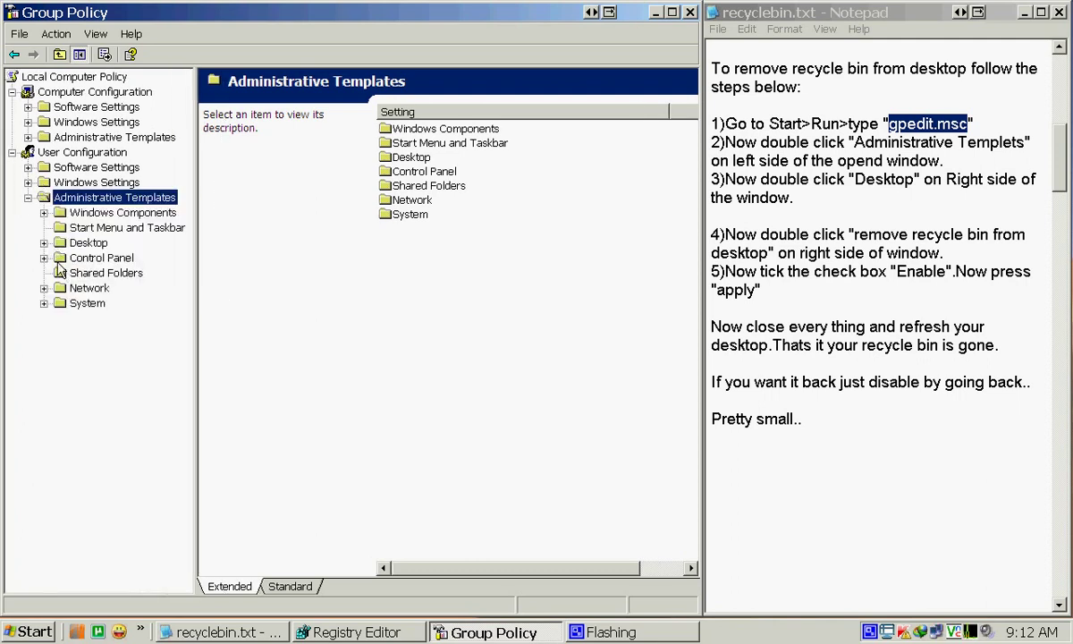
left_click(44, 242)
left_click(79, 242)
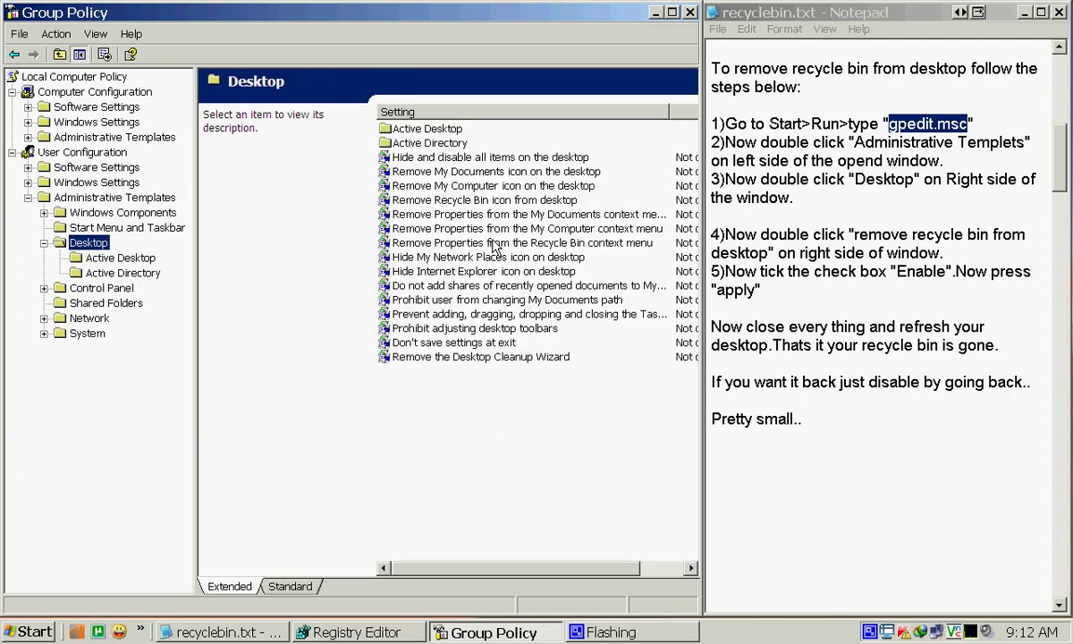
Set the "Remove Recycle Bin icon from desktop" policy to Enabled and apply it.
left_click(451, 200)
right_click(449, 201)
left_click(482, 212)
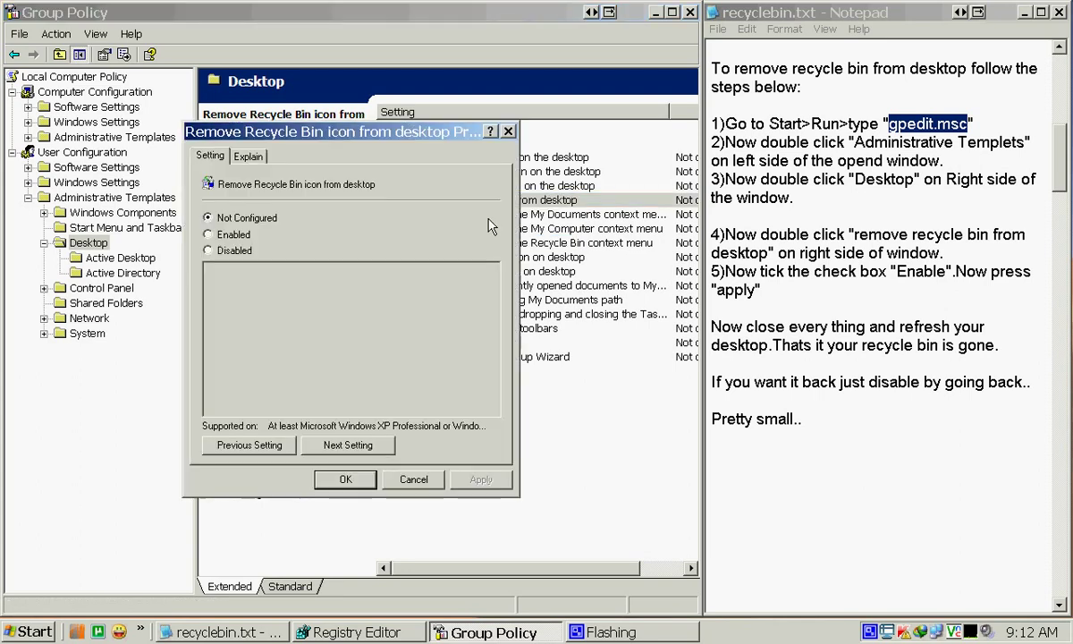
left_click(207, 234)
left_click(456, 479)
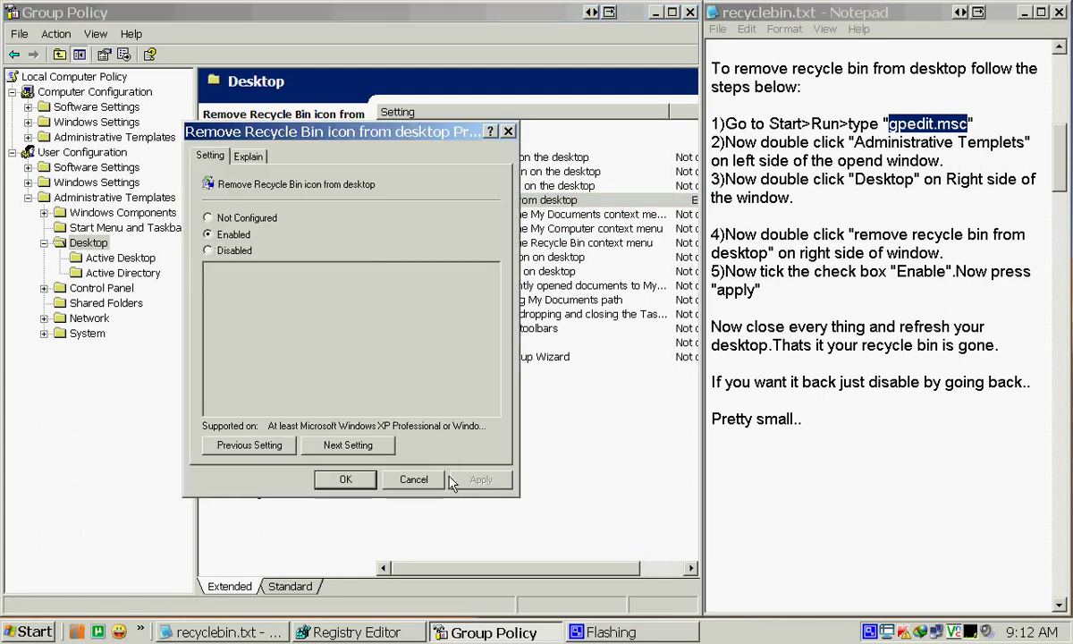
left_click(358, 479)
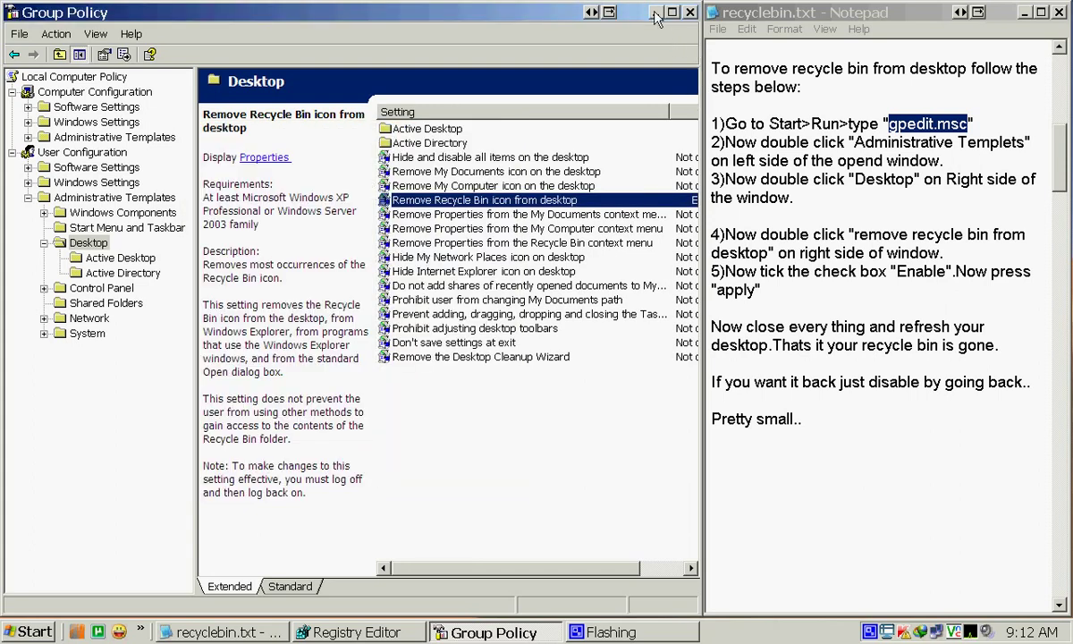
Minimize the Group Policy window and refresh the desktop to check that the Recycle Bin is hidden.
left_click(611, 12)
right_click(392, 170)
left_click(426, 211)
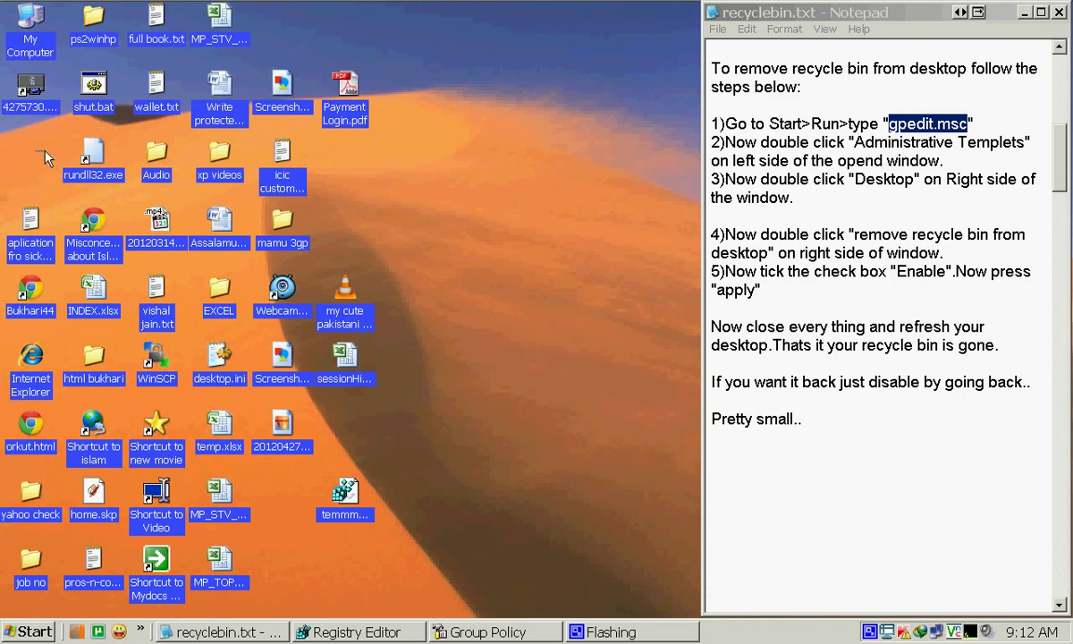
right_click(412, 166)
left_click(429, 185)
Return to Group Policy and set "Remove Recycle Bin icon from desktop" to Not Configured.
left_click(474, 634)
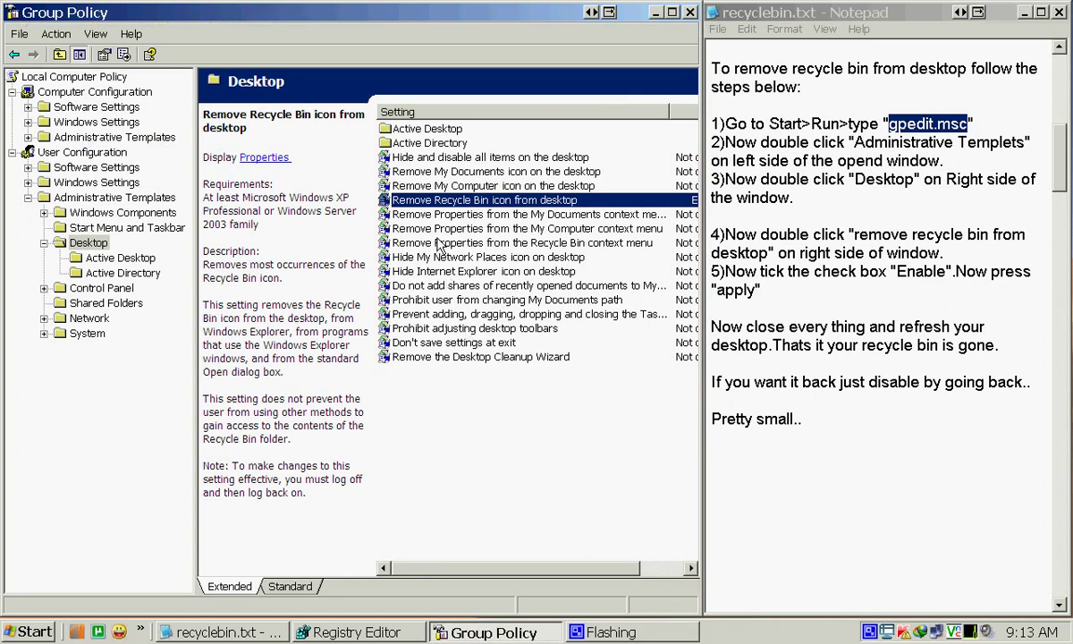
right_click(447, 203)
left_click(474, 212)
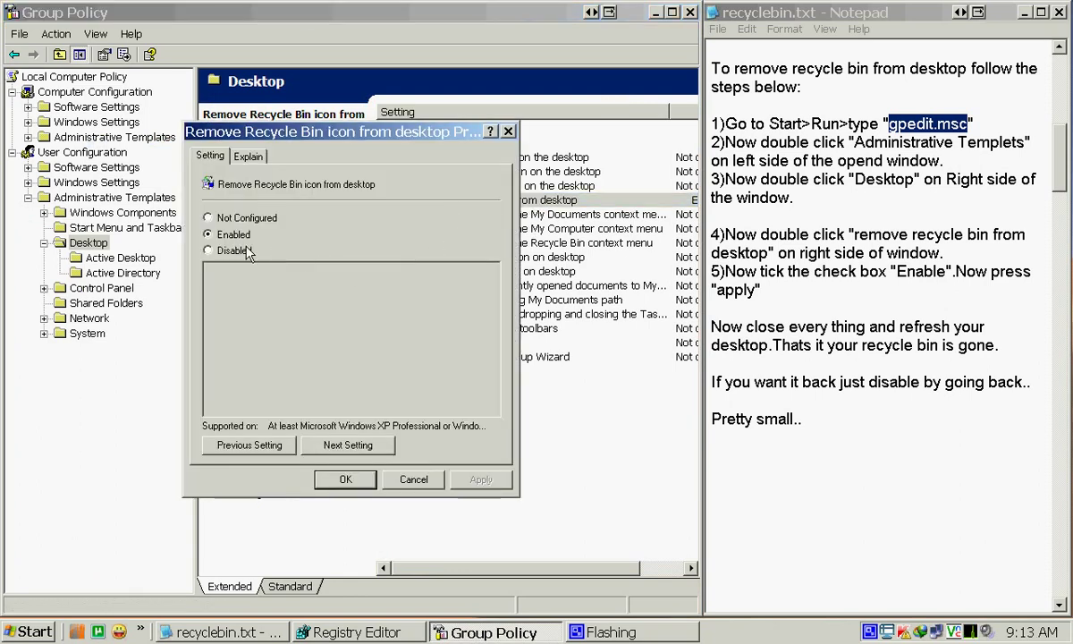
left_click(207, 217)
left_click(345, 480)
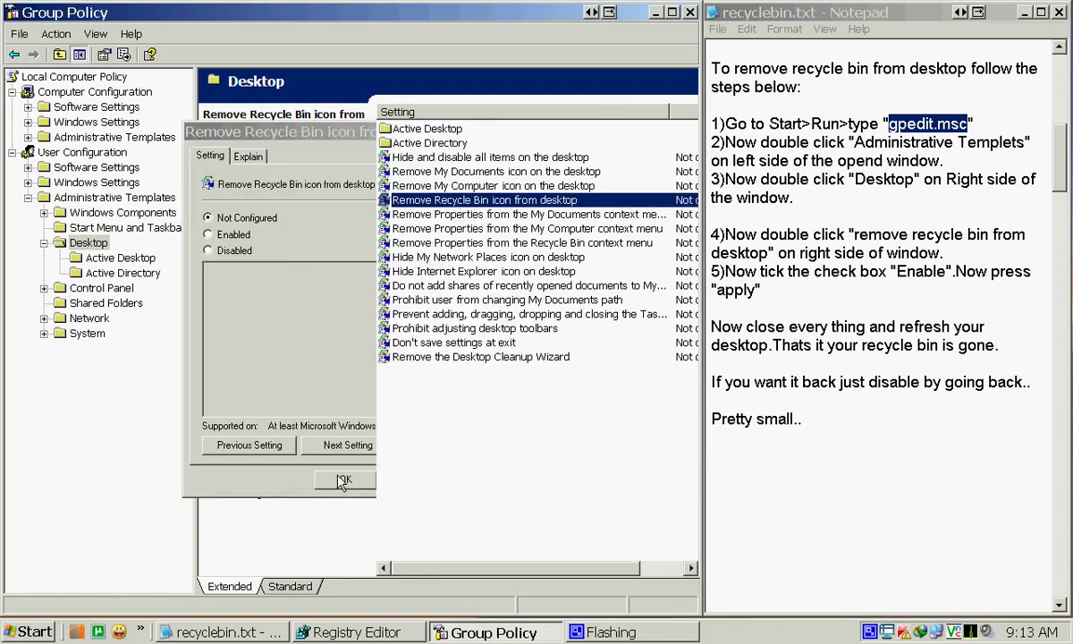
Minimize Group Policy and refresh the desktop to bring the Recycle Bin icon back.
left_click(655, 13)
right_click(443, 129)
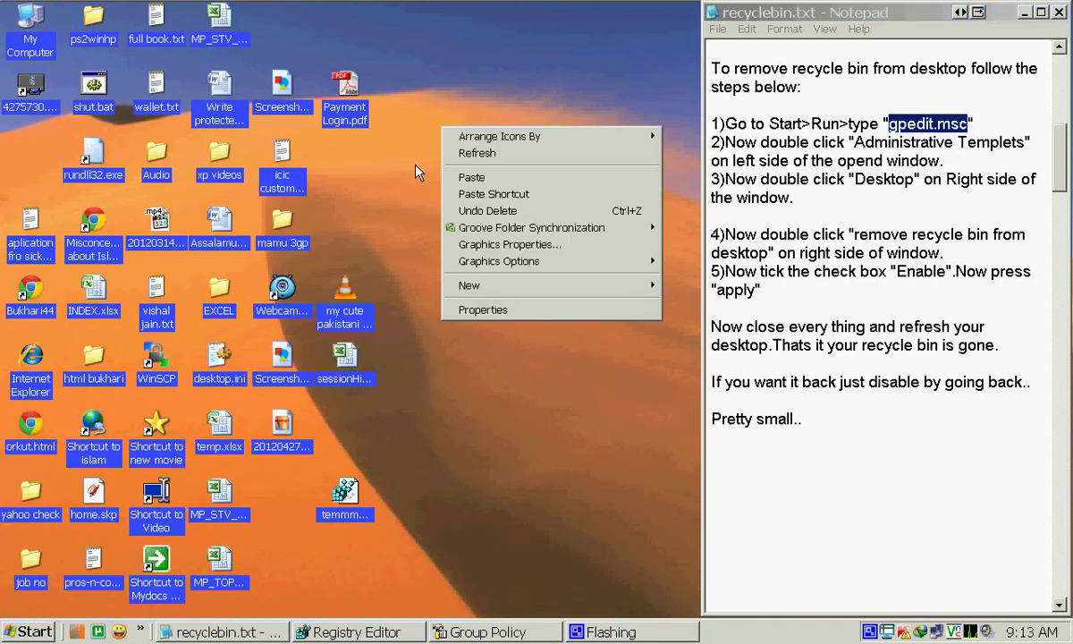
left_click(447, 154)
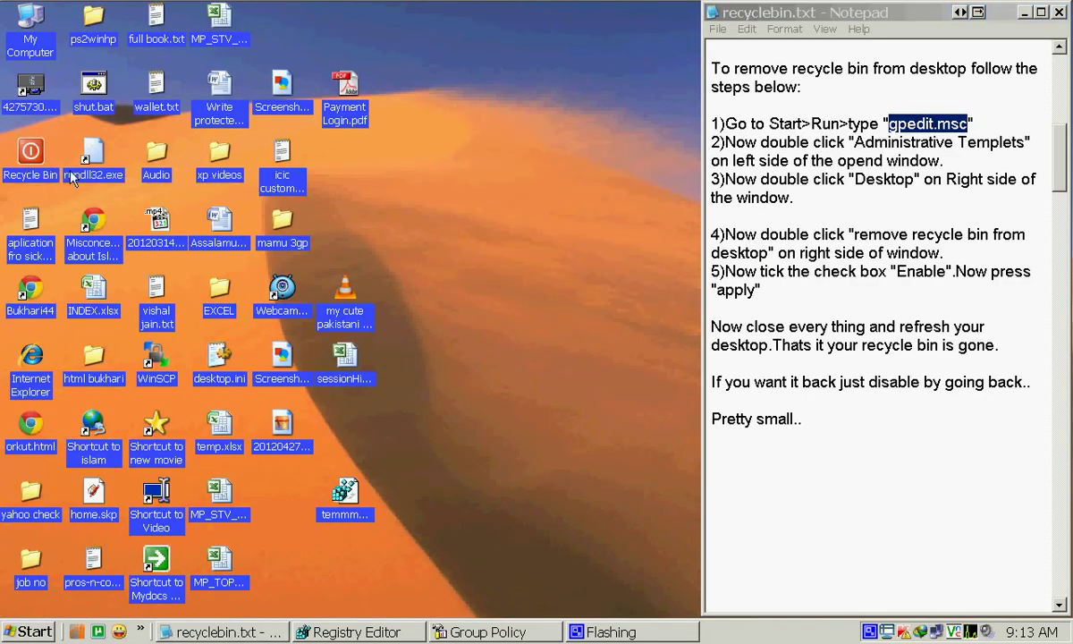
Read the "Renaming the recycle bin" section in recyclebin.txt and highlight the regedit command.
double_click(36, 154)
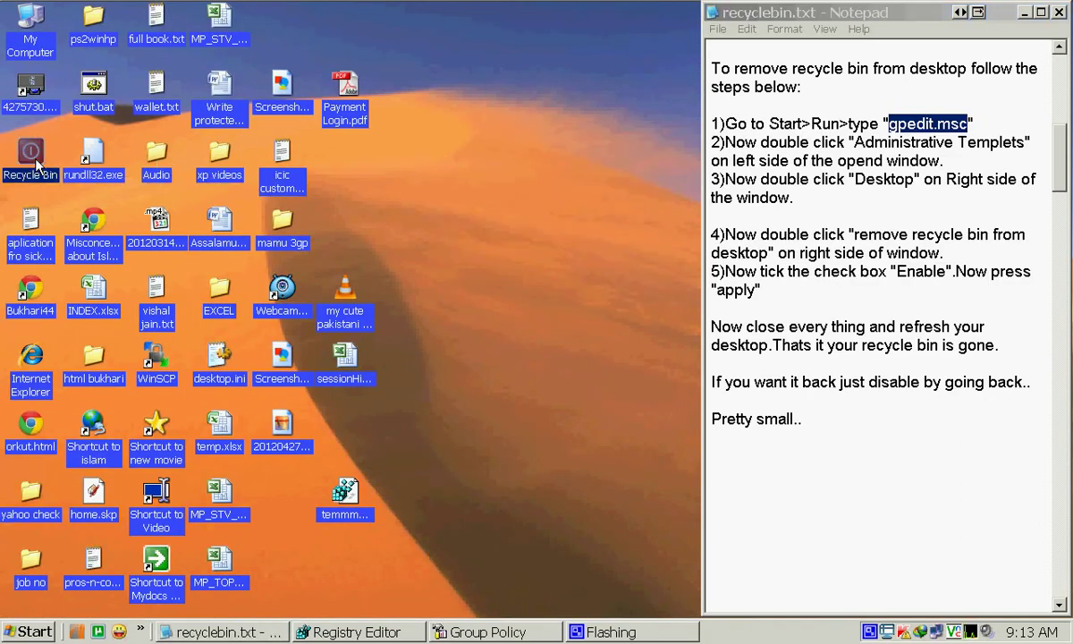
left_click(741, 95)
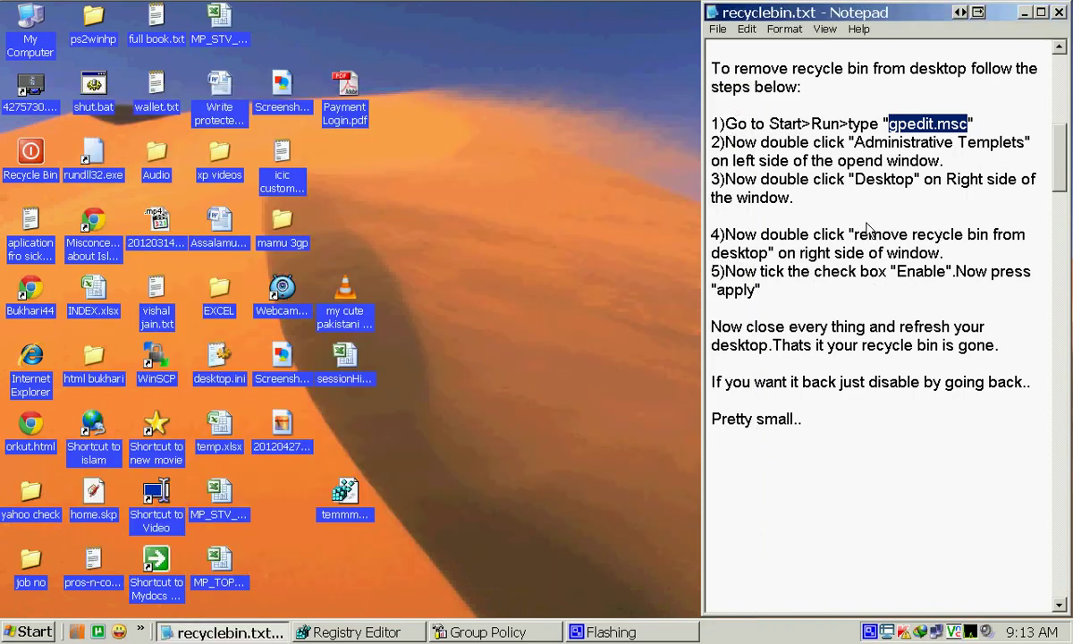
scroll(1064, 192, "down", 7)
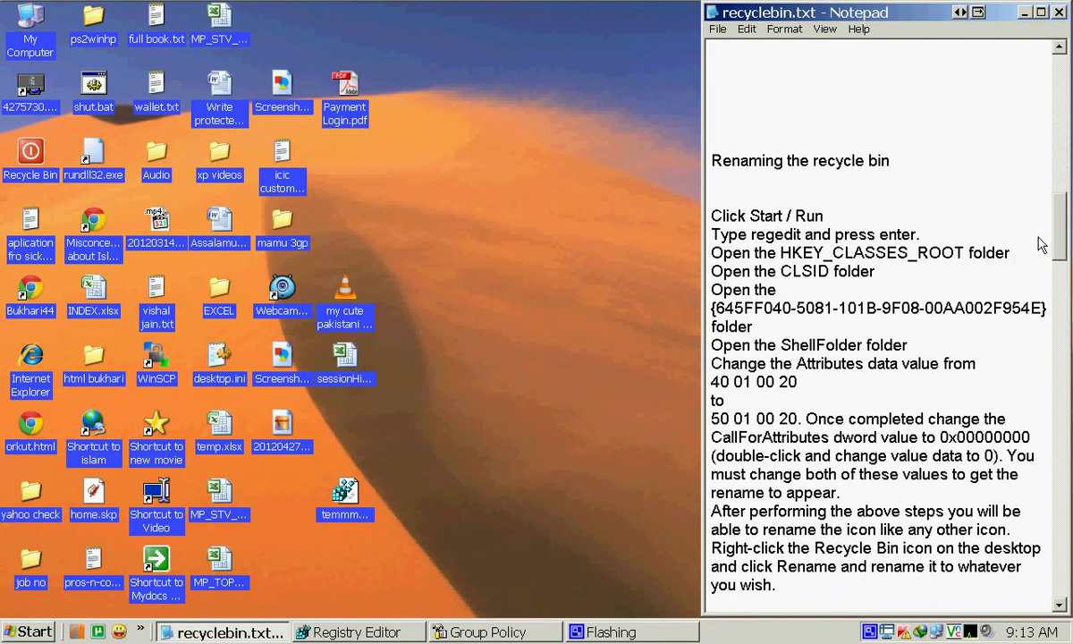
left_click(896, 128)
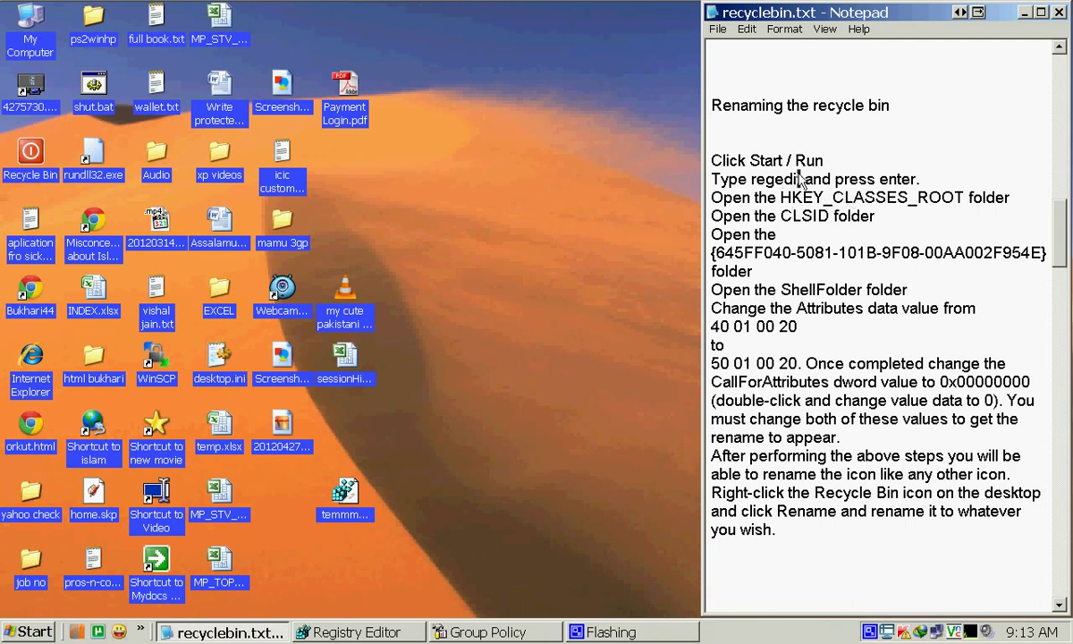
left_click_drag(801, 179, 757, 183)
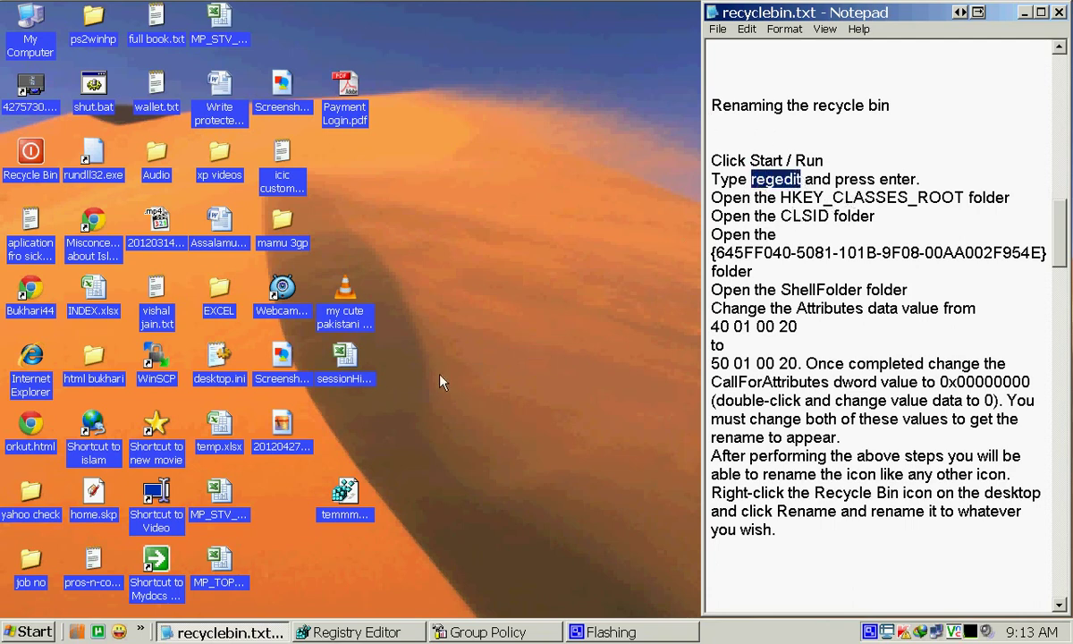
left_click(36, 631)
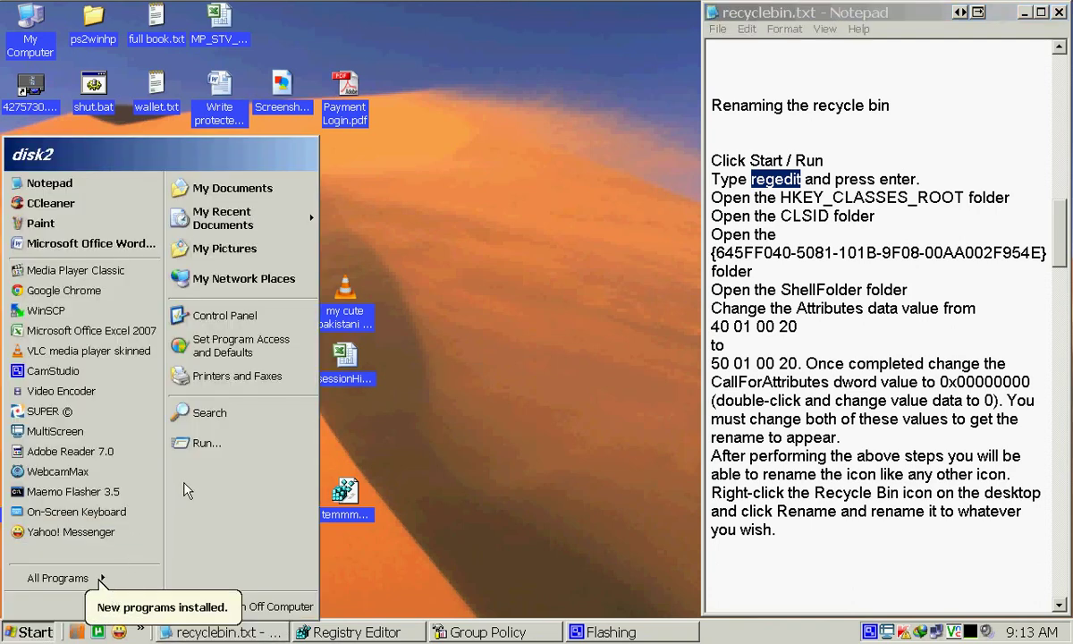
left_click(202, 444)
type("re")
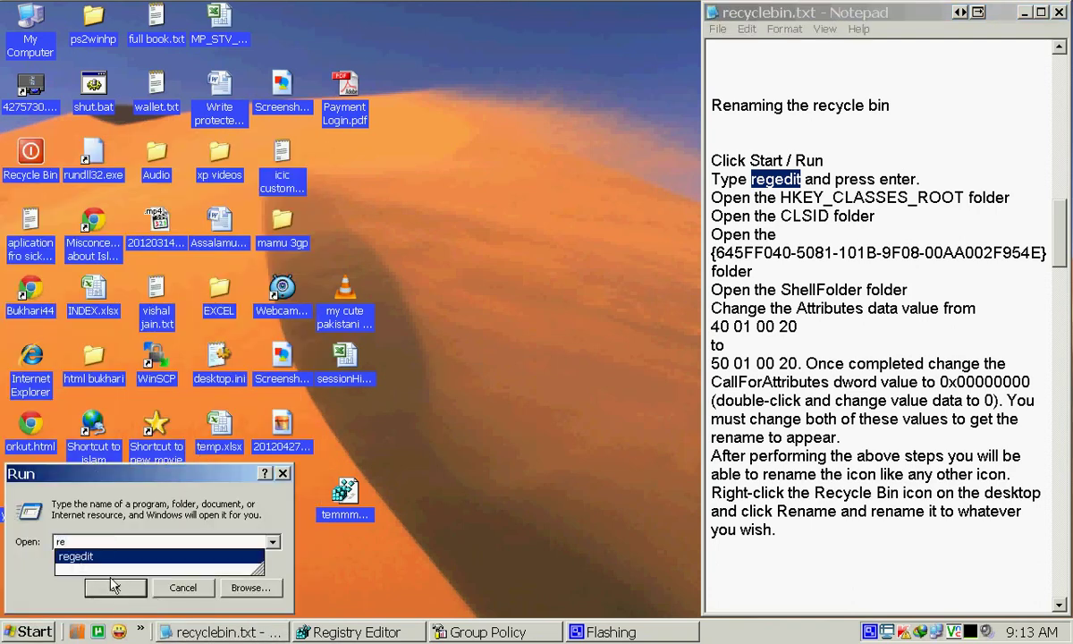
left_click(114, 558)
left_click(183, 589)
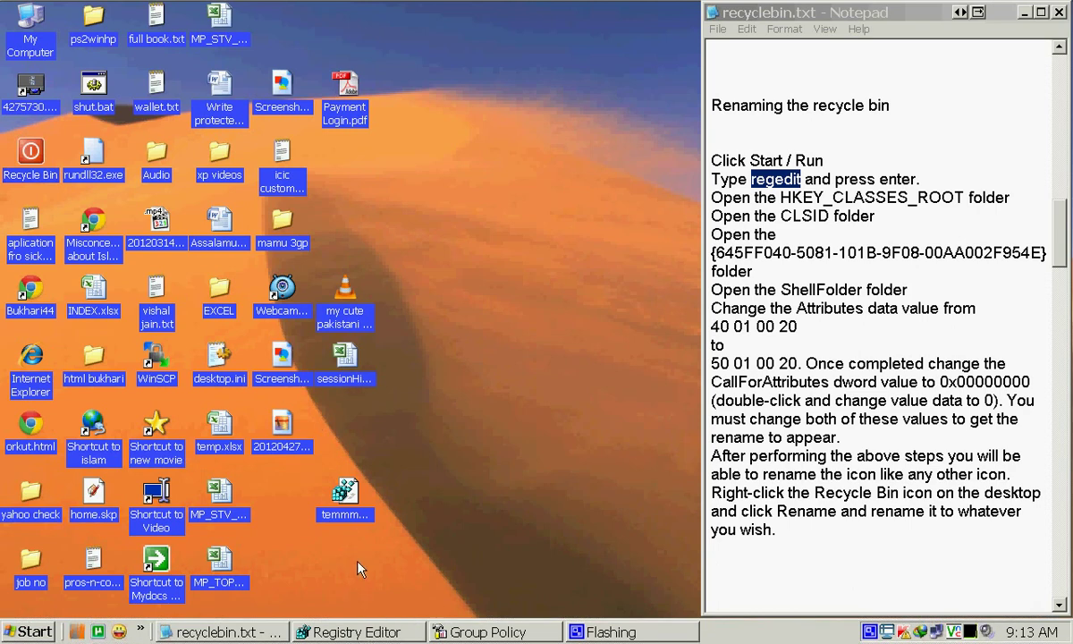
Switch to the open Registry Editor and widen the key tree so that the top-level keys are readable.
left_click(358, 632)
left_click_drag(188, 371, 185, 87)
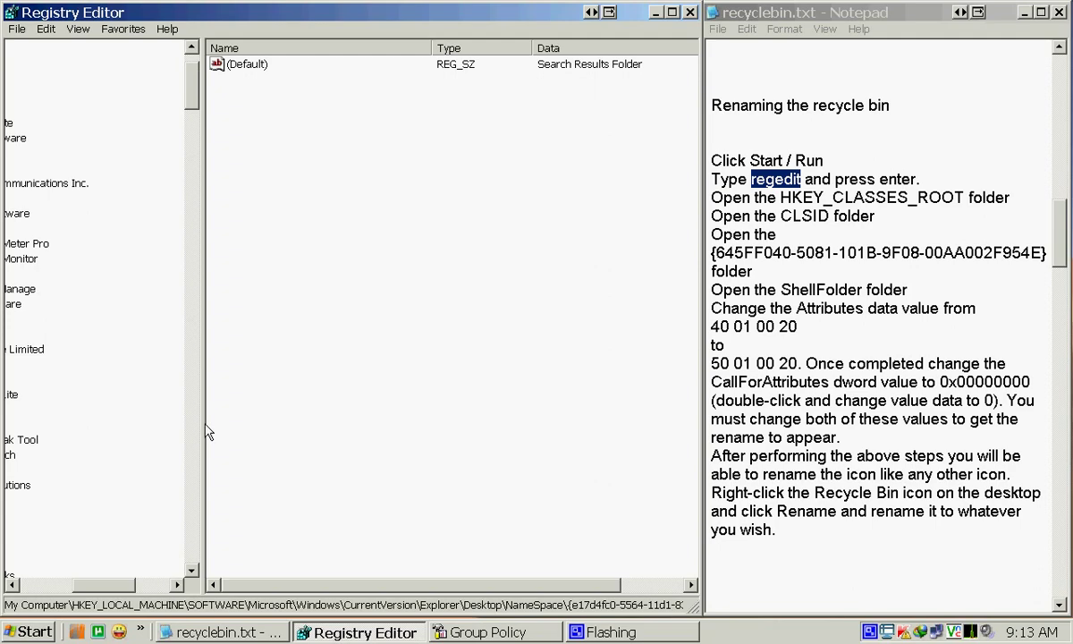
left_click_drag(206, 433, 276, 434)
left_click_drag(215, 592, 99, 591)
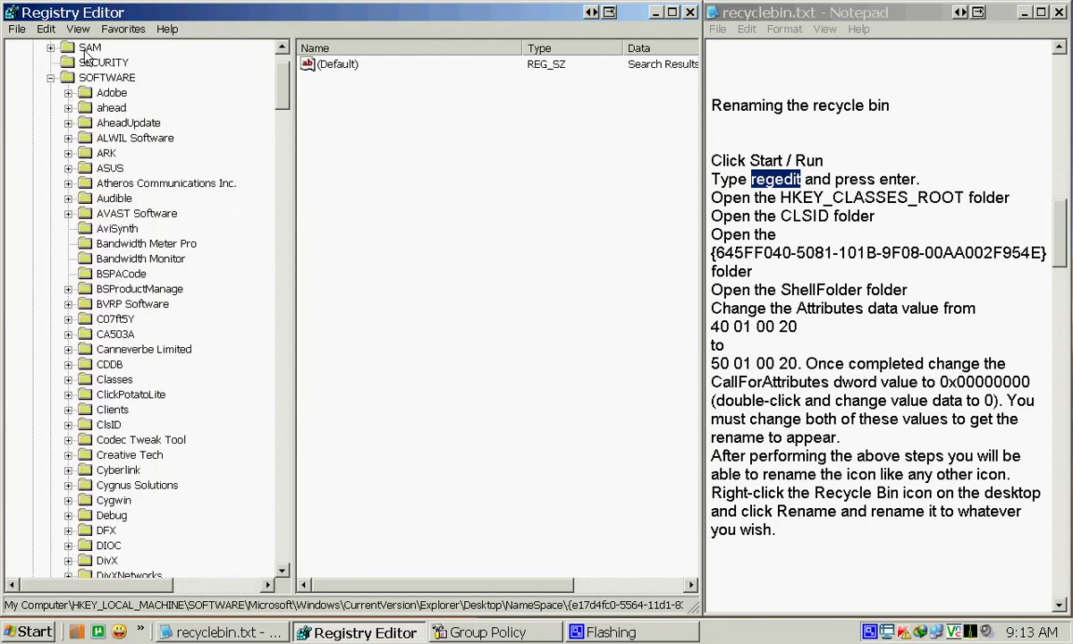
scroll(262, 77, "up", 2)
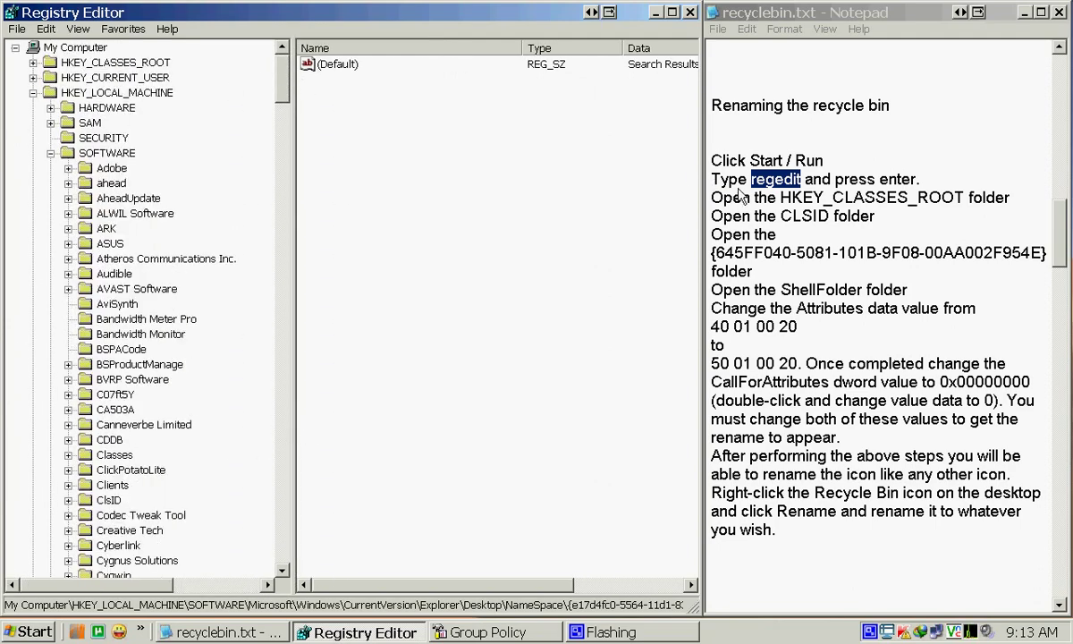
Collapse HKEY_LOCAL_MACHINE and expand HKEY_CLASSES_ROOT in the registry tree.
left_click_drag(794, 197, 801, 197)
left_click(32, 93)
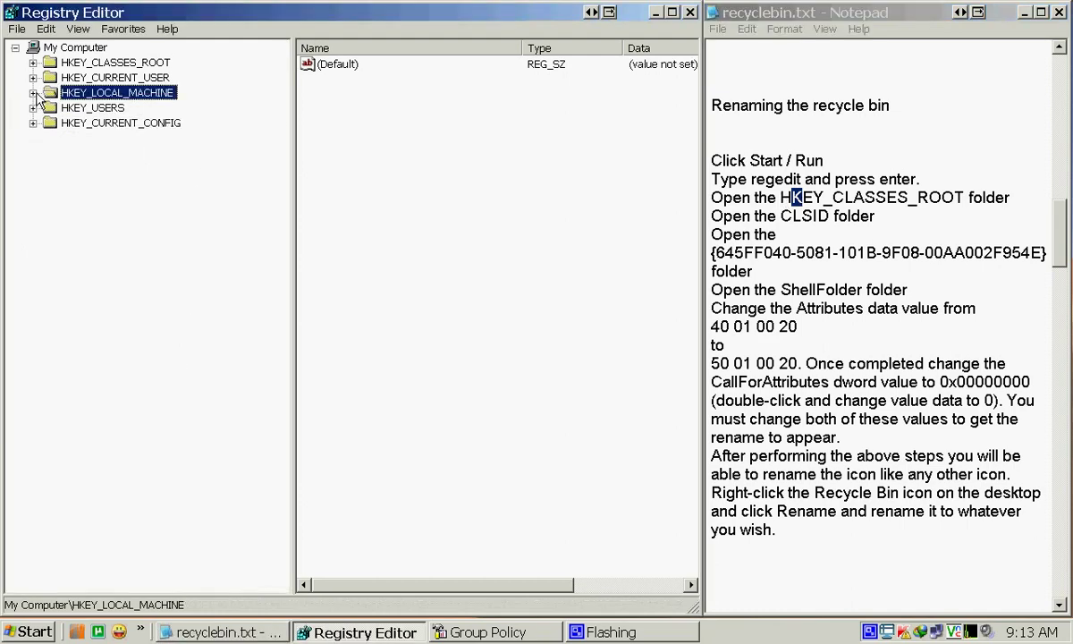
left_click(32, 63)
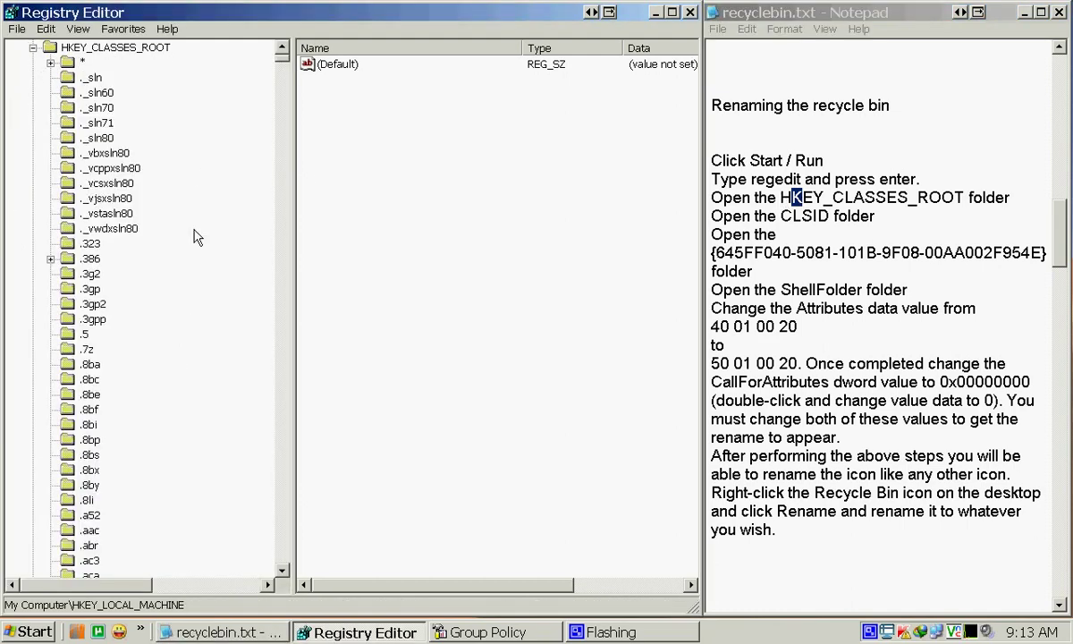
Find the CLSID key under HKEY_CLASSES_ROOT, expand it and select it.
left_click_drag(280, 69, 264, 157)
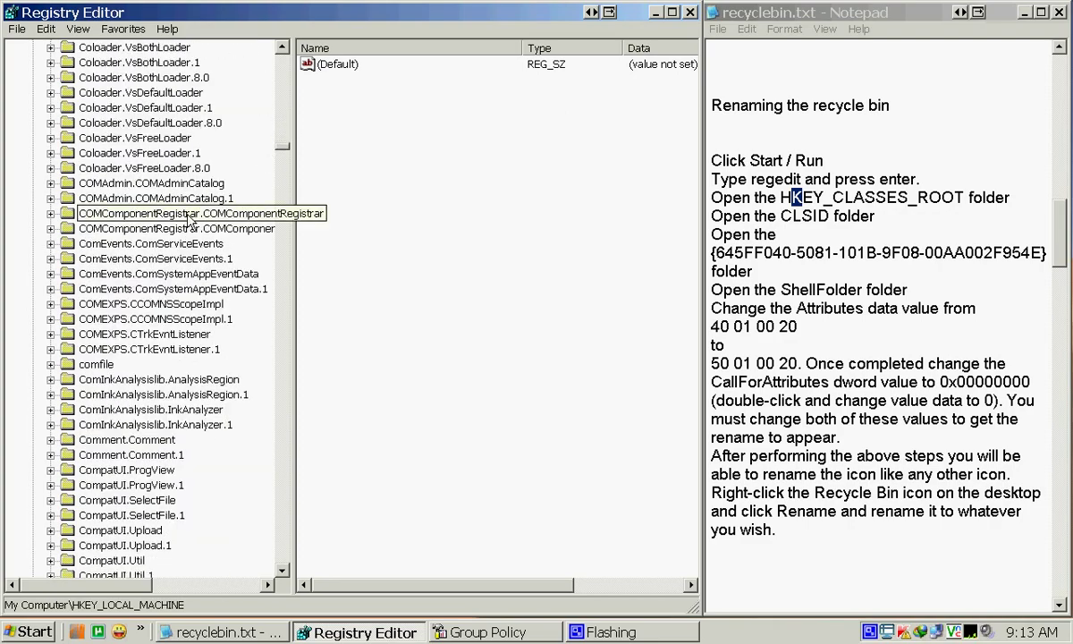
scroll(190, 222, "up", 19)
scroll(191, 222, "up", 12)
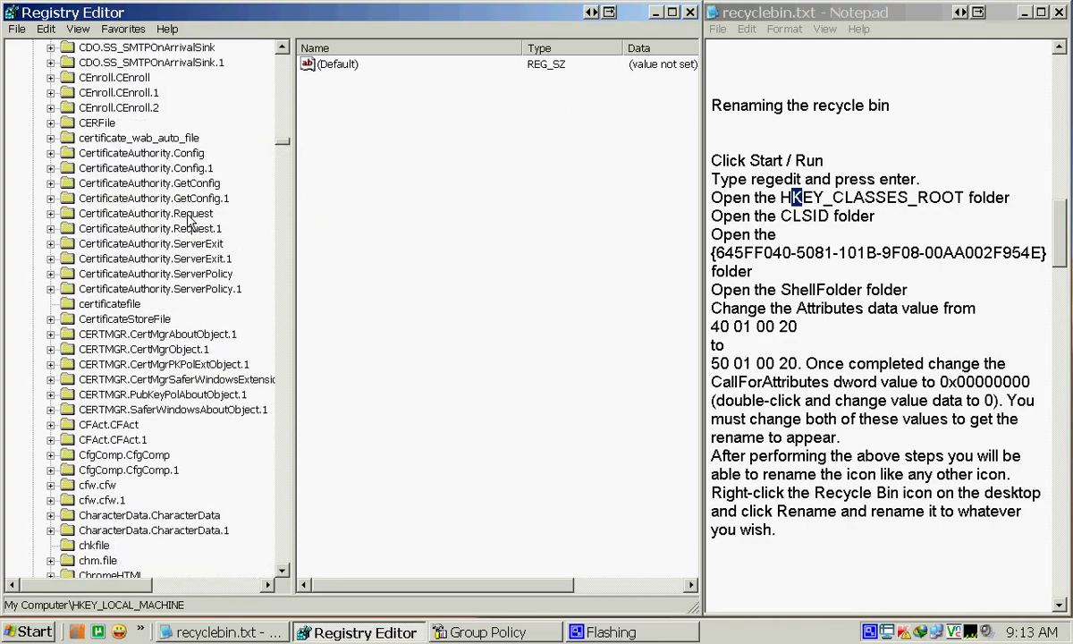
scroll(191, 222, "down", 13)
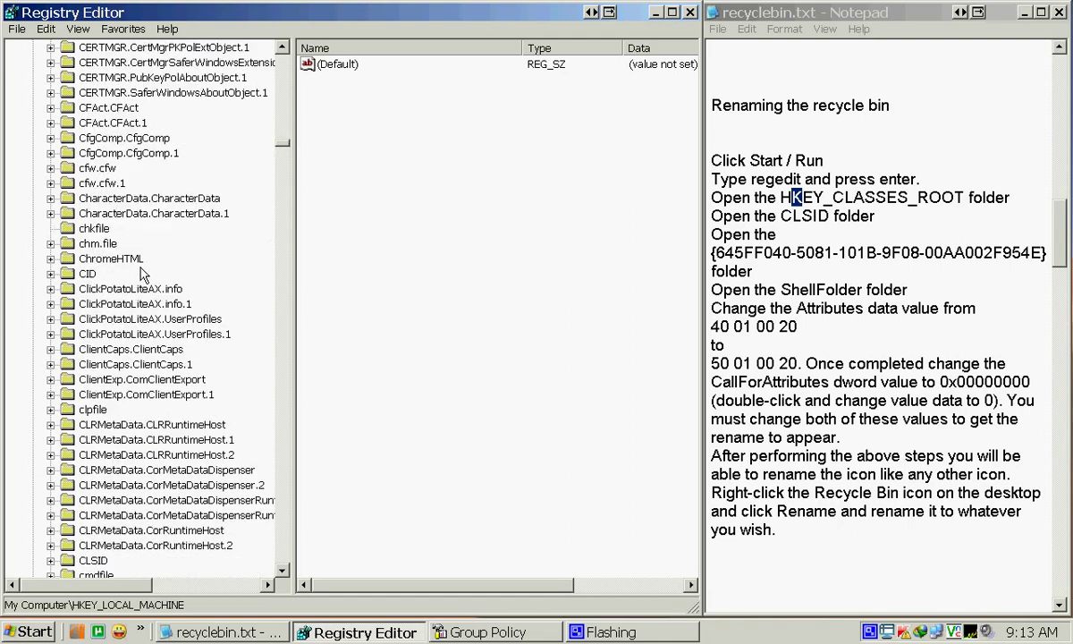
scroll(140, 274, "down", 5)
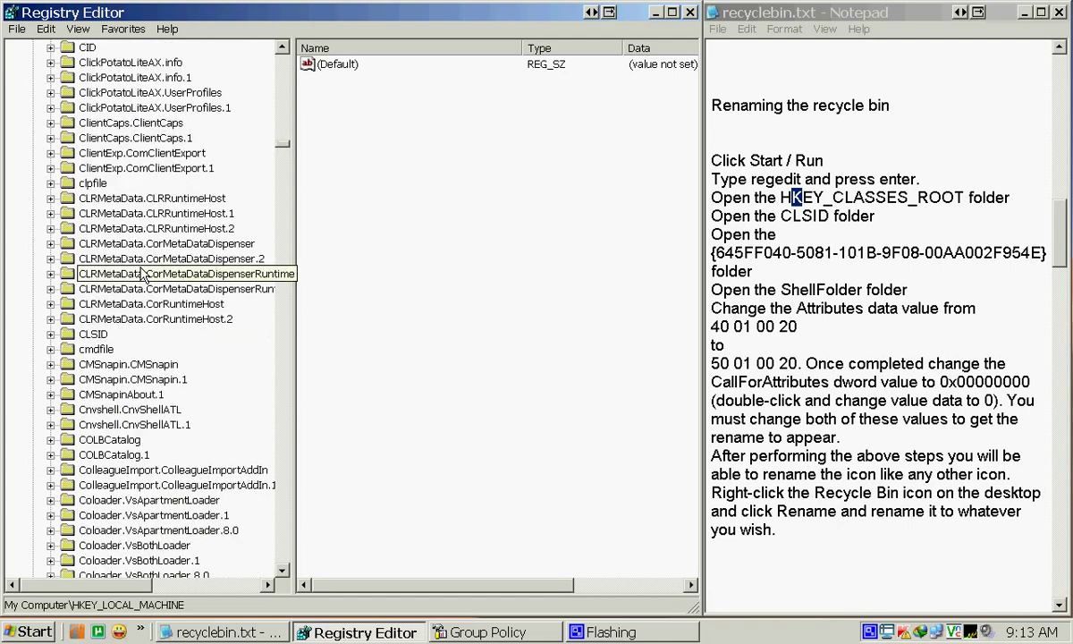
left_click(50, 334)
left_click(96, 48)
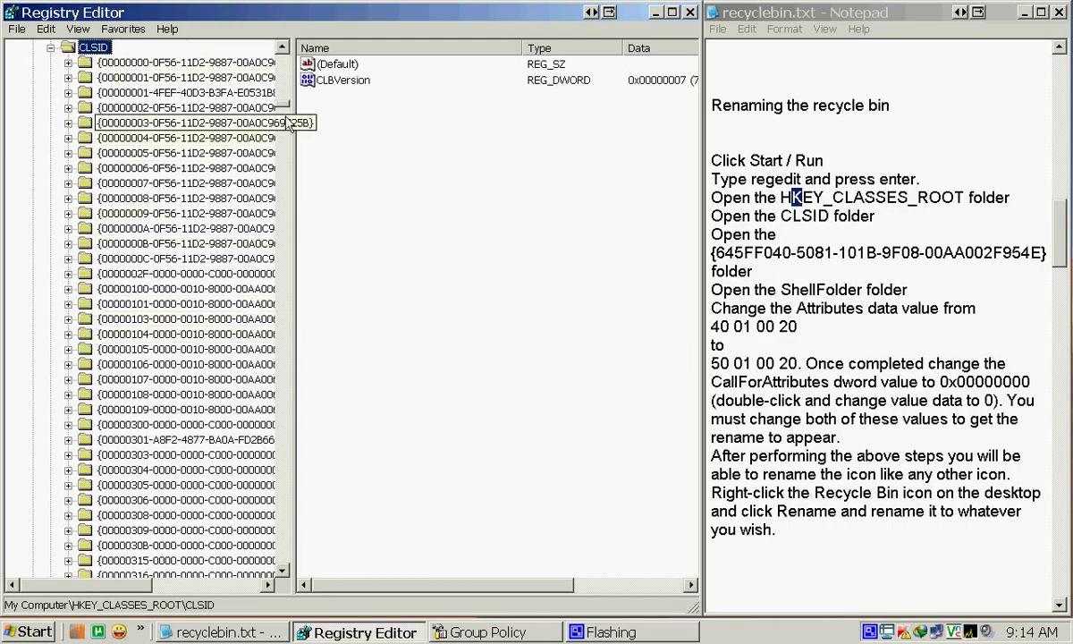
left_click_drag(282, 109, 256, 205)
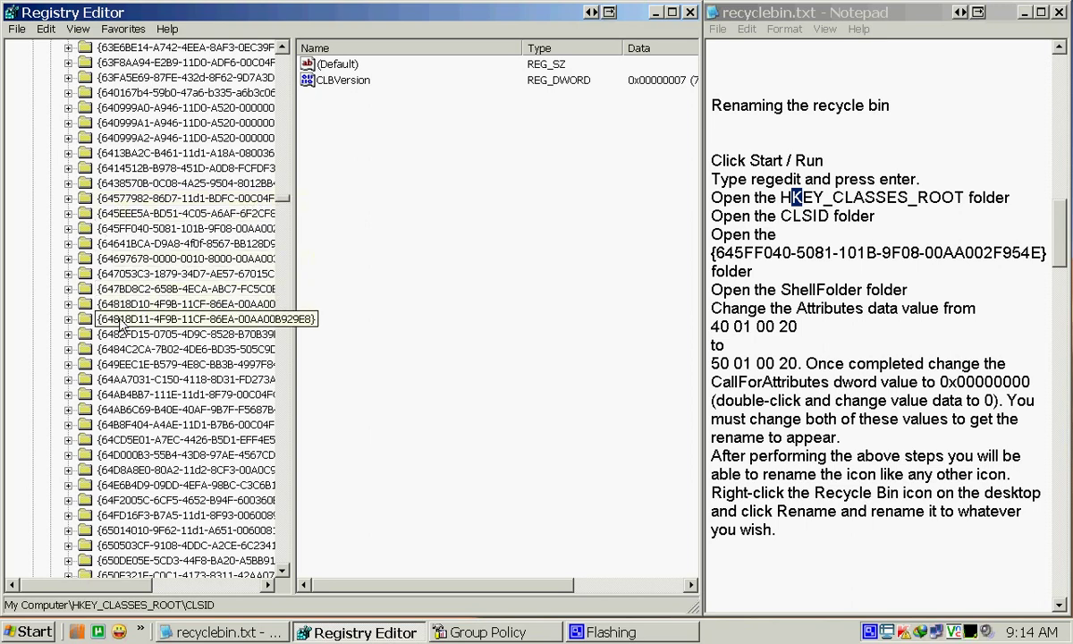
left_click(135, 228)
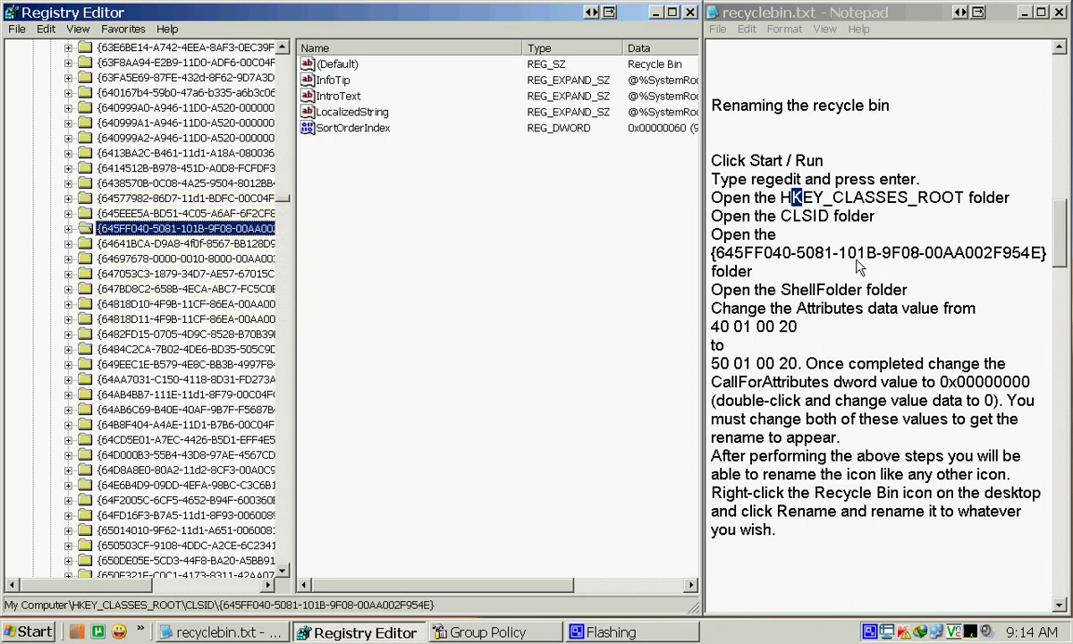
left_click_drag(714, 253, 1042, 253)
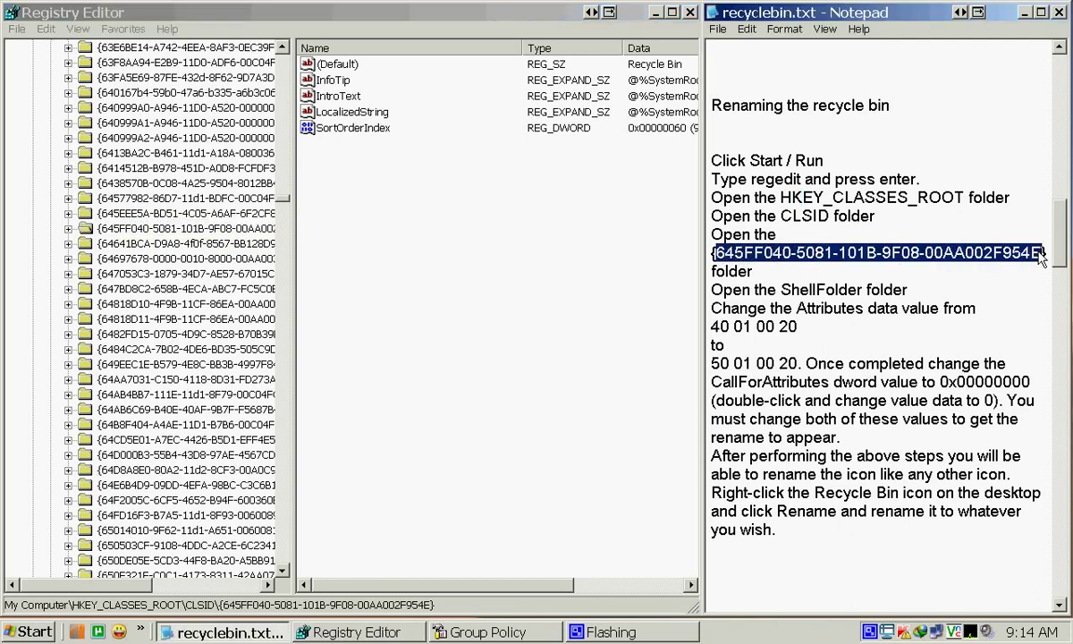
left_click(125, 232)
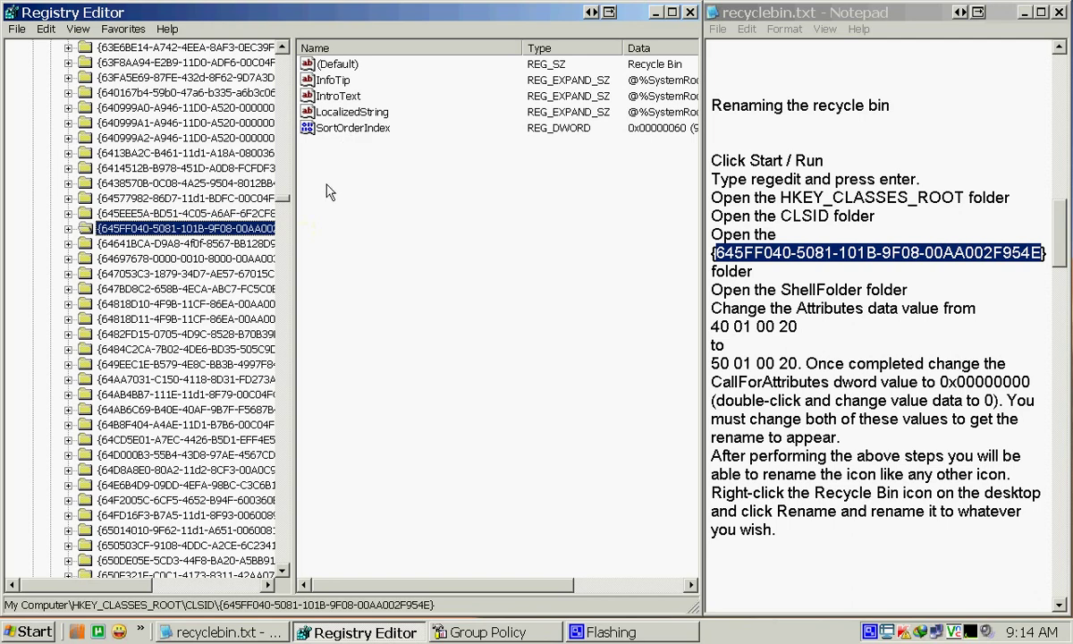
left_click(68, 229)
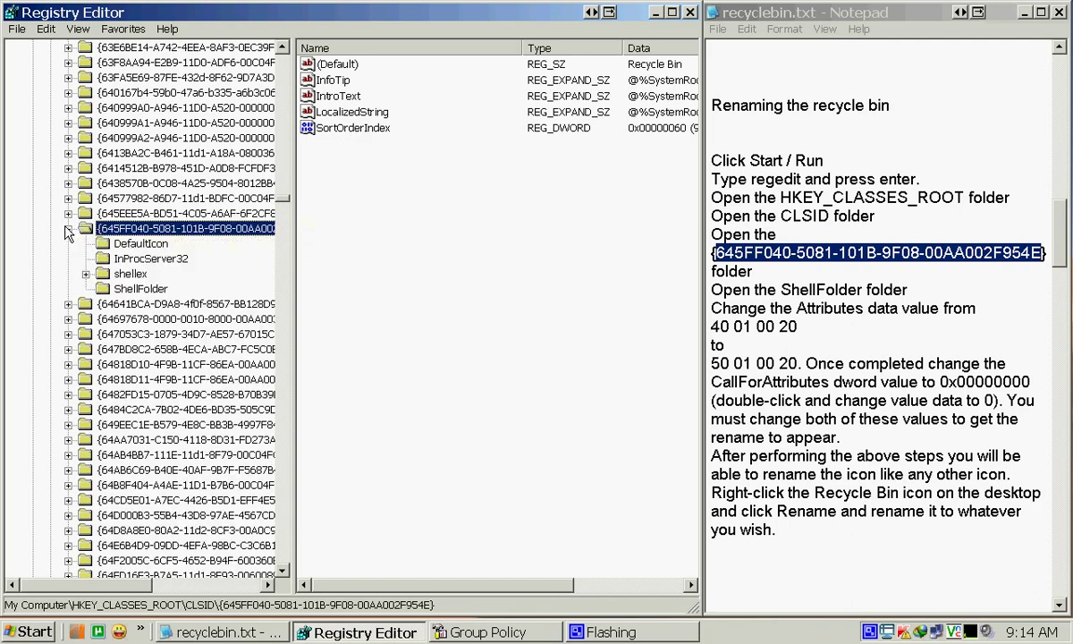
left_click(111, 290)
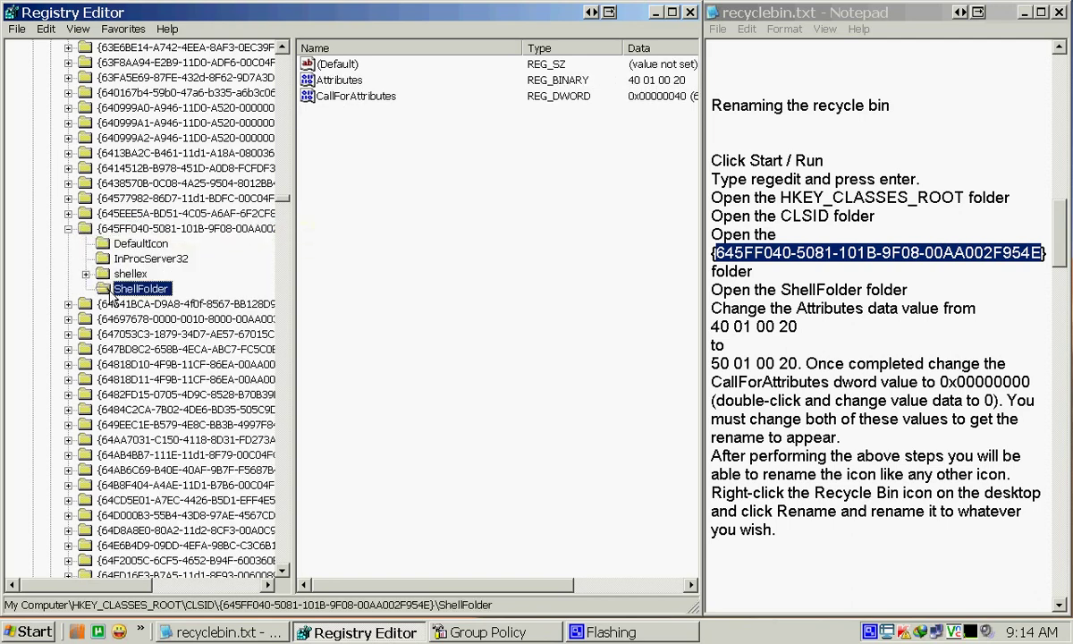
Set the binary data of the ShellFolder key's Attributes value to 50 01 00 20, as given in the notes.
left_click(790, 295)
left_click_drag(843, 310, 882, 311)
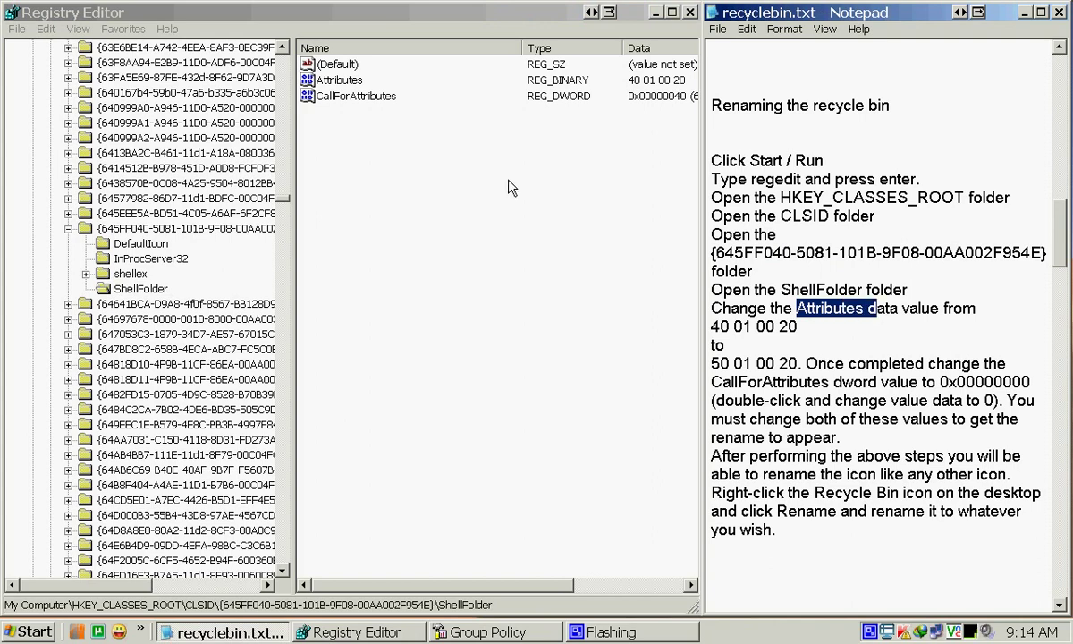
double_click(338, 82)
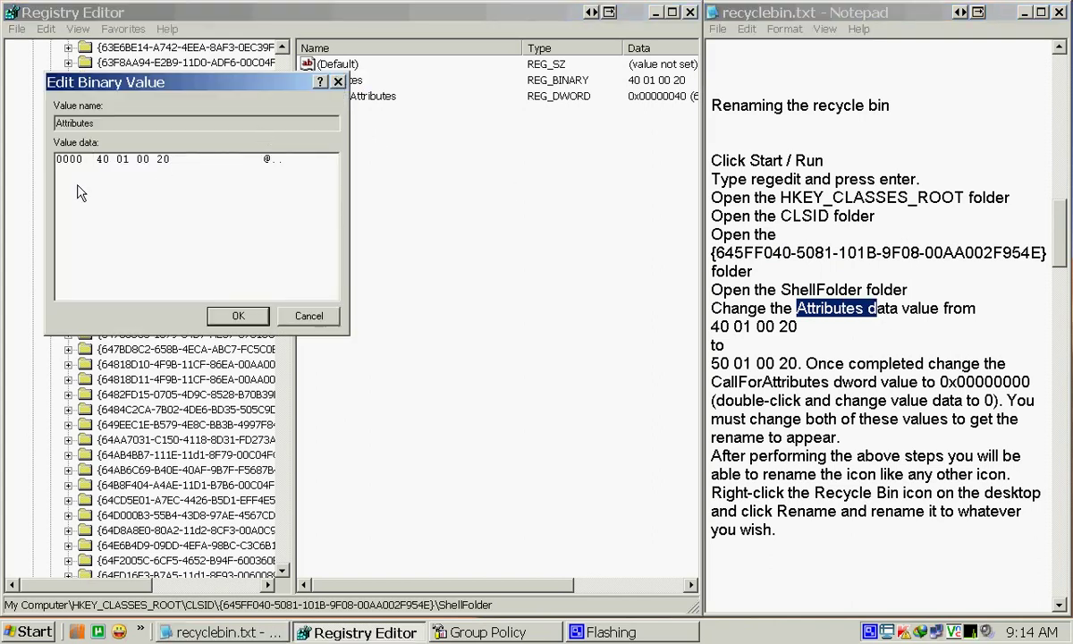
left_click_drag(721, 368, 712, 368)
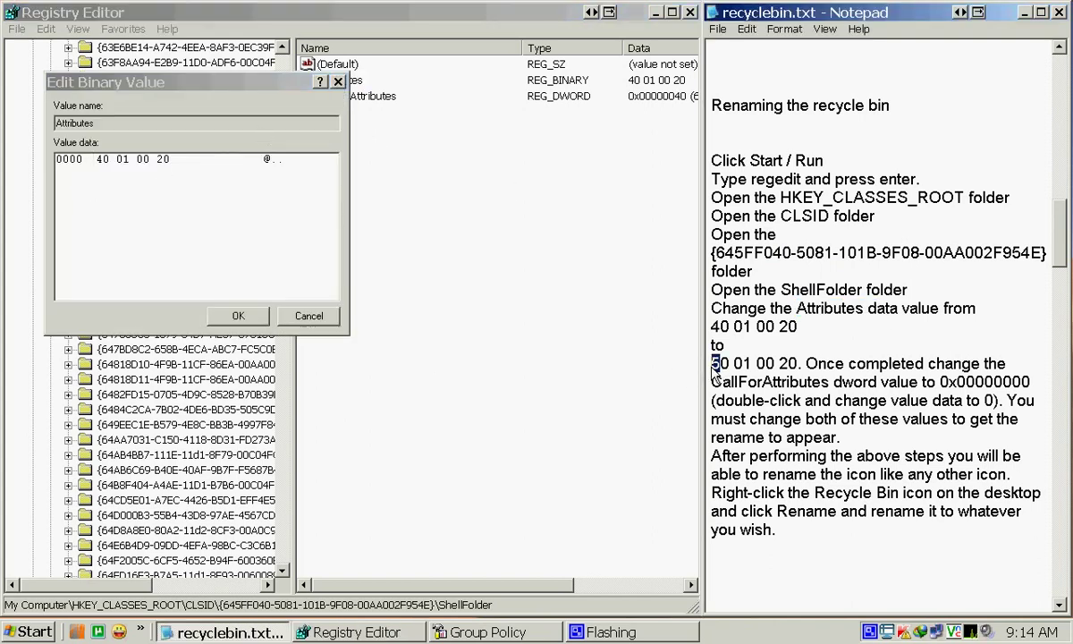
left_click(105, 170)
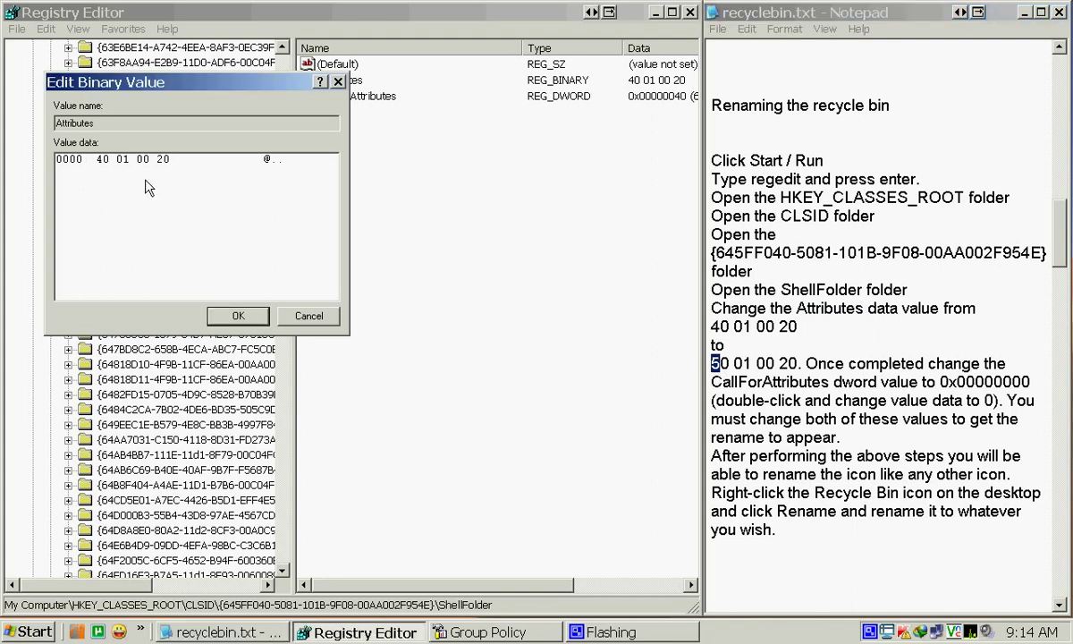
key("Delete")
type("50")
left_click(231, 314)
Set the CallForAttributes DWORD to 0 and highlight the matching value in the notes.
double_click(353, 96)
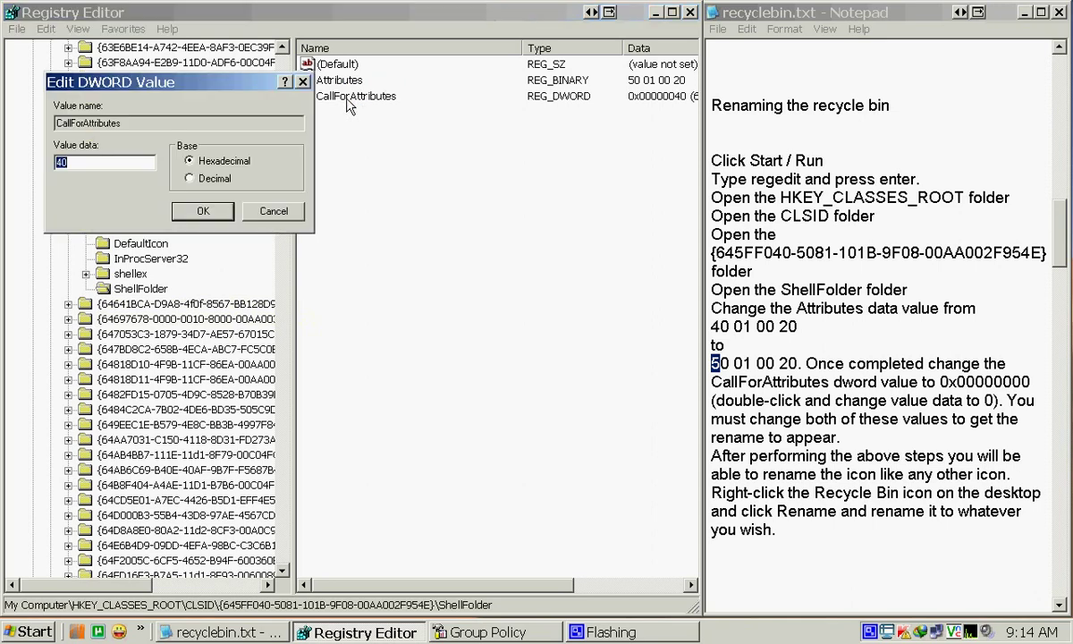
type("0")
left_click(203, 210)
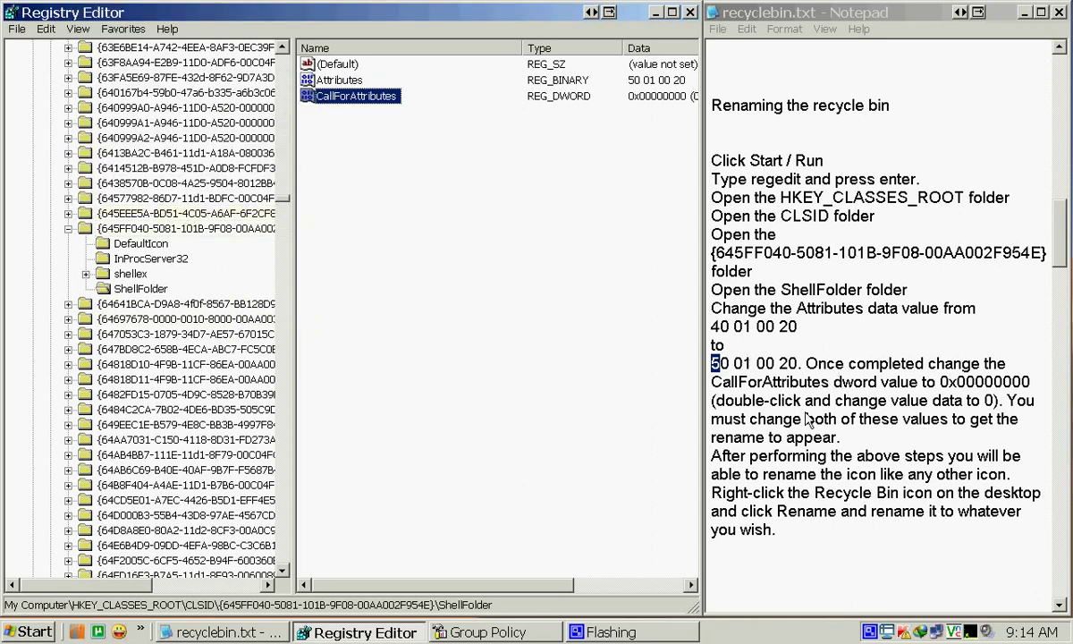
left_click(990, 402)
double_click(988, 401)
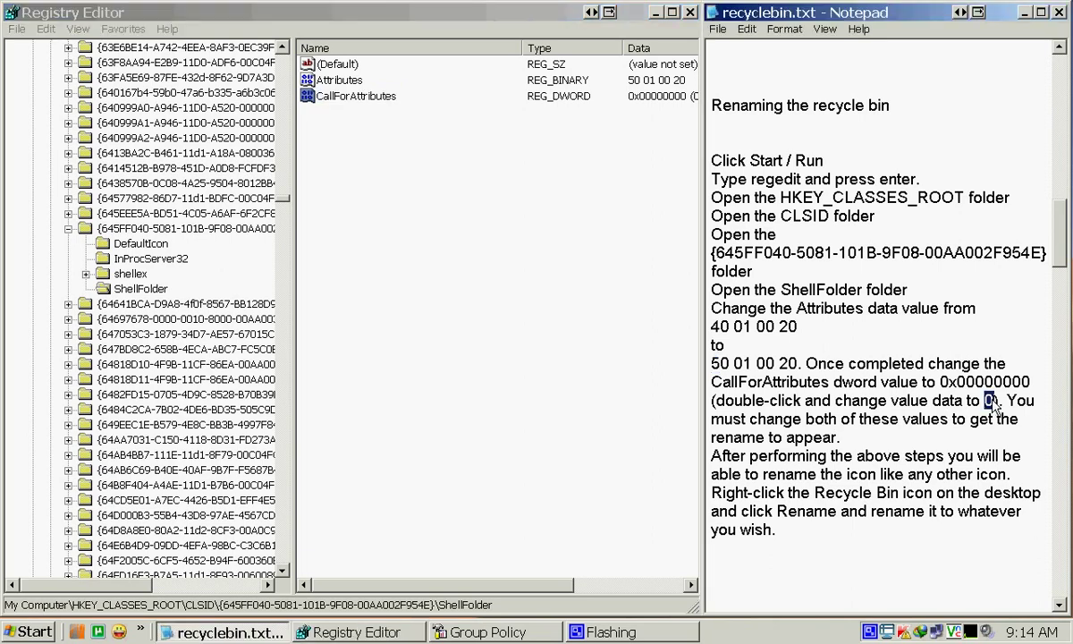
Minimize the Registry Editor and refresh the desktop.
left_click(660, 14)
right_click(467, 79)
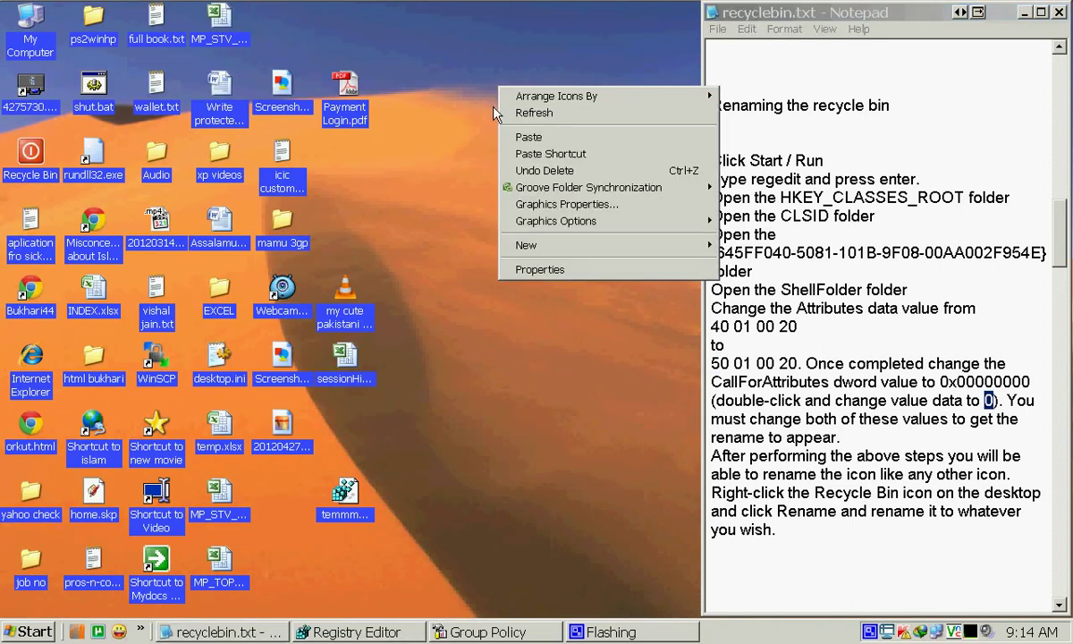
left_click(510, 112)
Rename the Recycle Bin desktop icon as "my name".
right_click(25, 159)
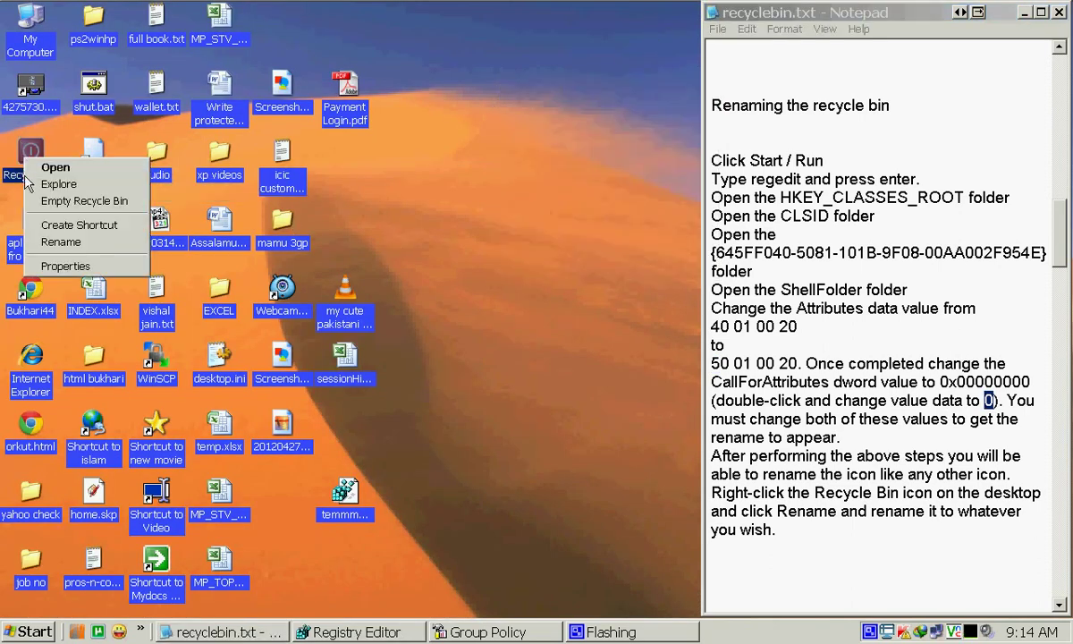
left_click(101, 243)
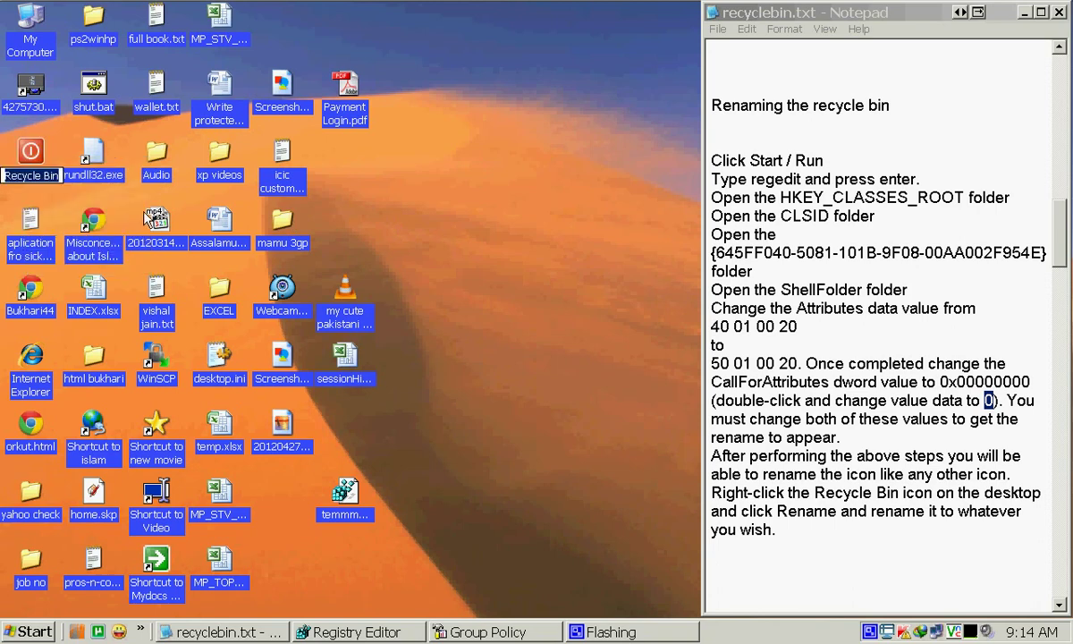
type("my name")
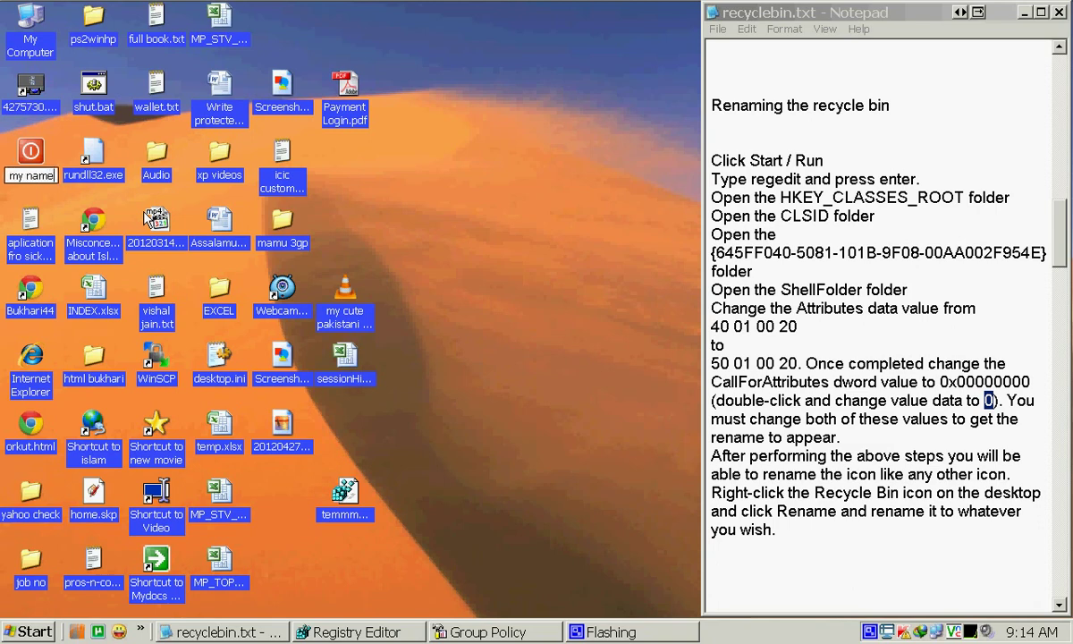
key("Return")
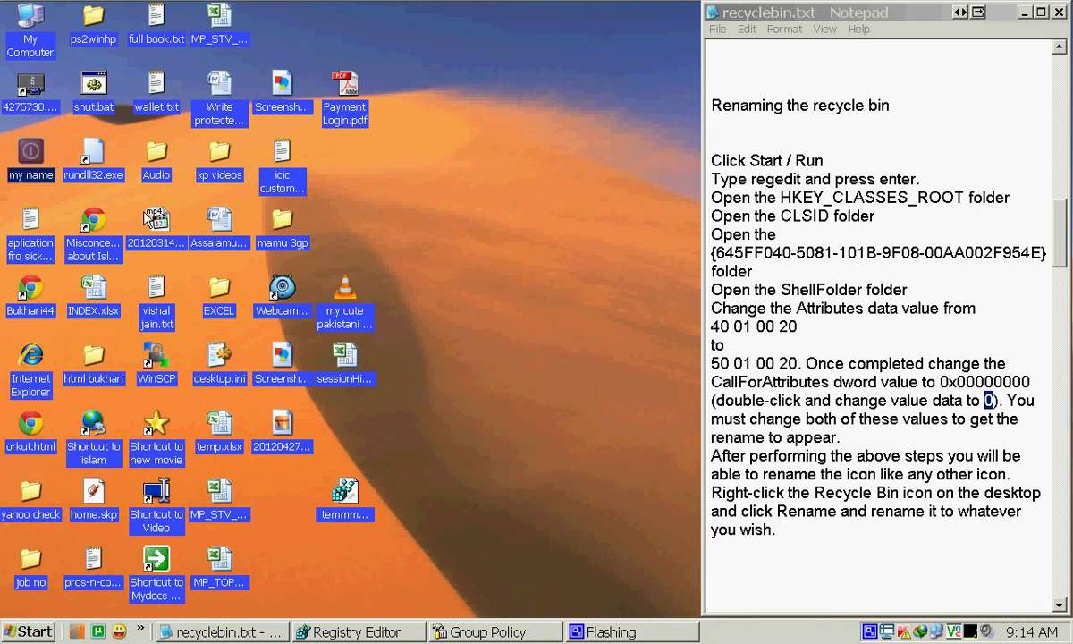
Change the renamed desktop icon's name back to "Recycle Bin".
right_click(34, 161)
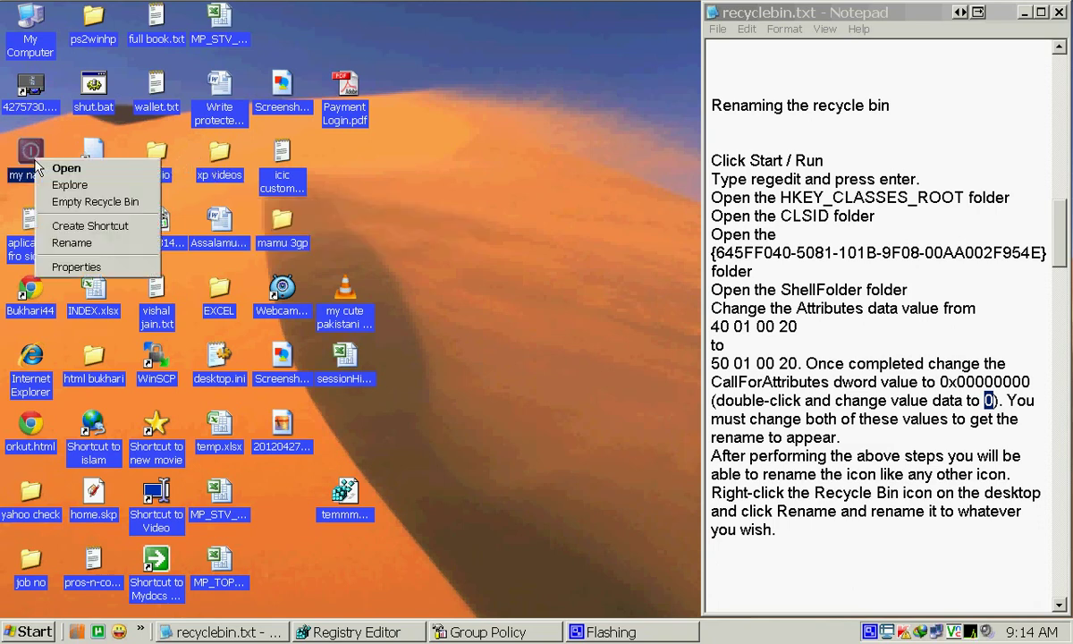
left_click(72, 242)
type("Recycle Bin")
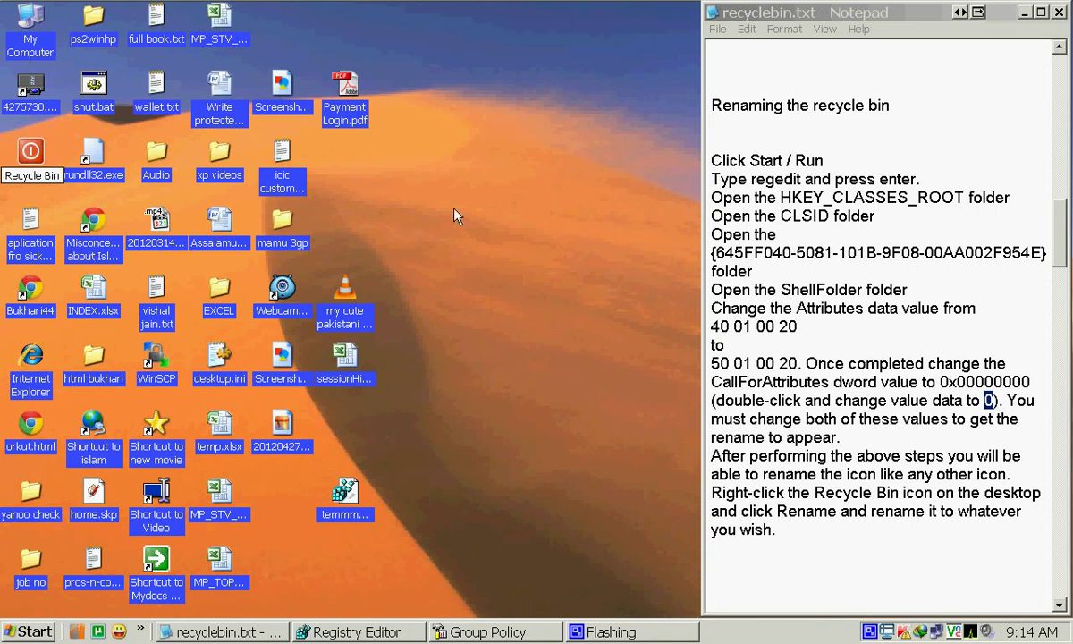
key("Return")
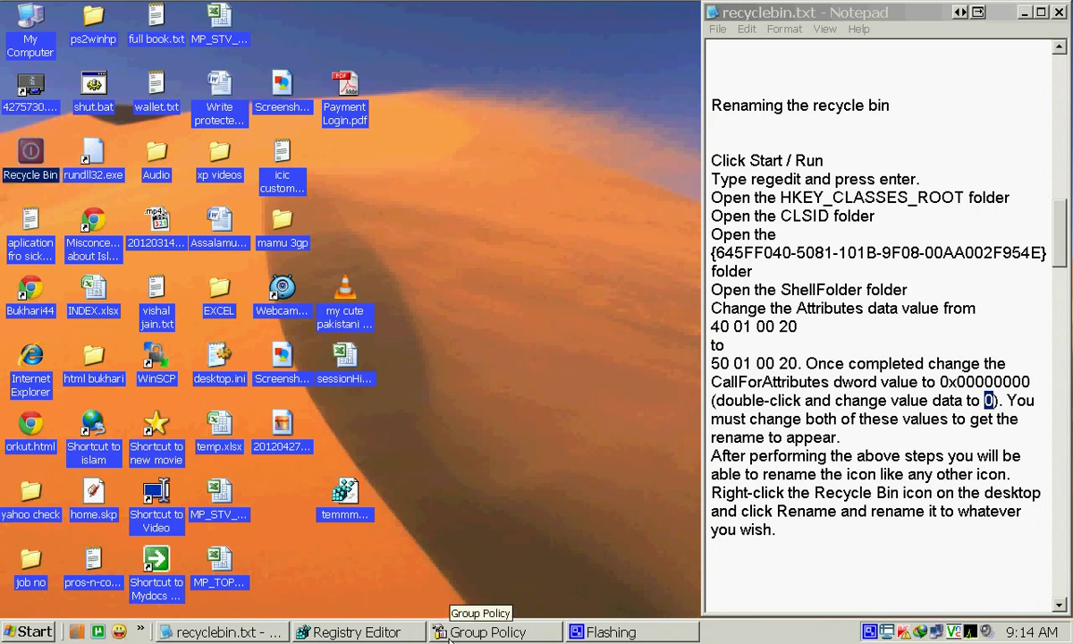
Return to the Registry Editor and set the ShellFolder key's CallForAttributes DWORD to hexadecimal 40.
left_click(393, 632)
double_click(355, 99)
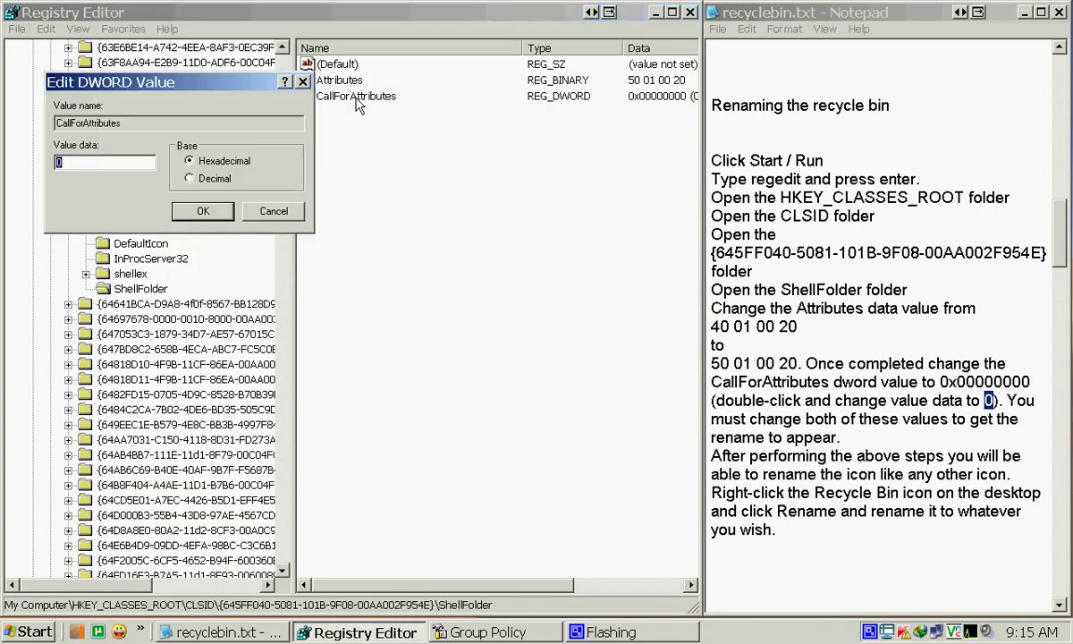
type("40")
left_click(201, 210)
Replace the first byte of the ShellFolder key's Attributes value with 40, making its data 40 01 00 20.
double_click(310, 82)
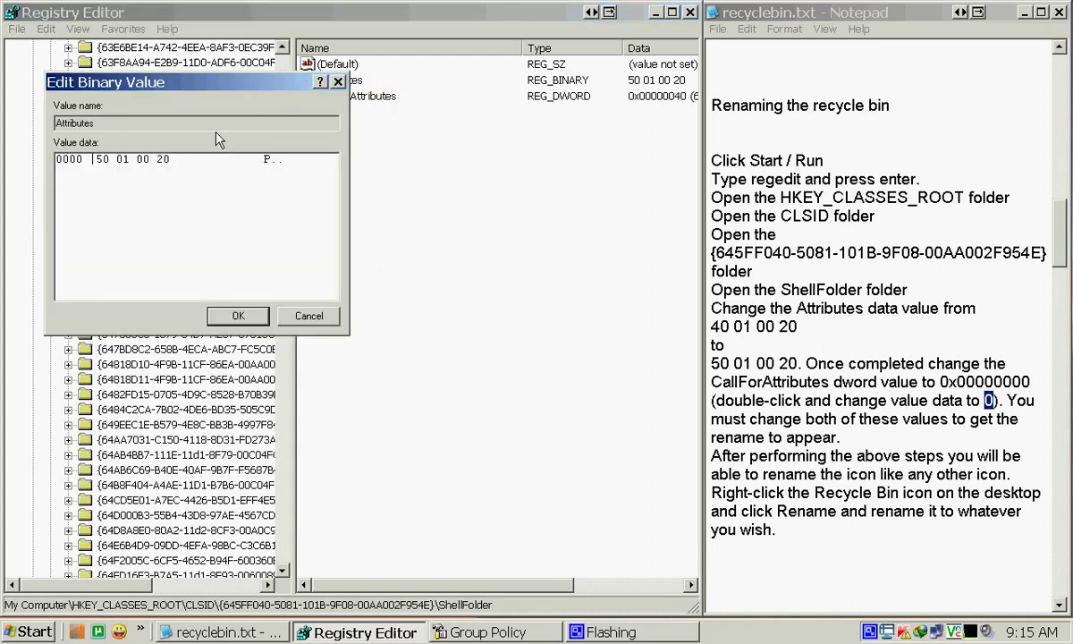
key("Delete")
type("40")
left_click(238, 315)
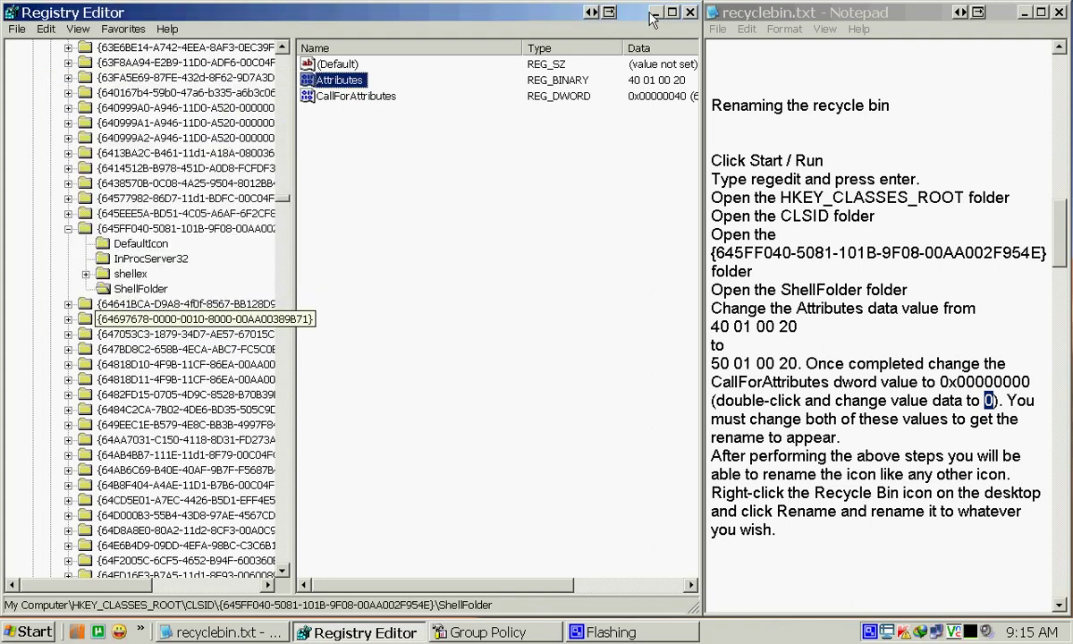
Minimize the Registry Editor, refresh the desktop and check the commands offered for the Recycle Bin icon.
left_click(653, 13)
right_click(430, 97)
left_click(446, 124)
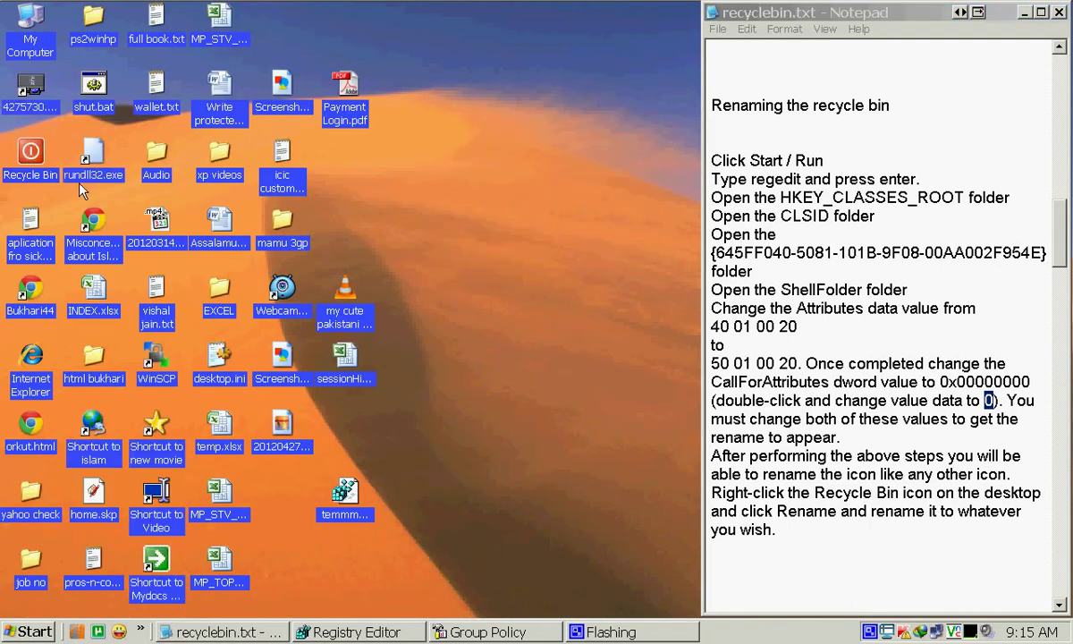
right_click(27, 162)
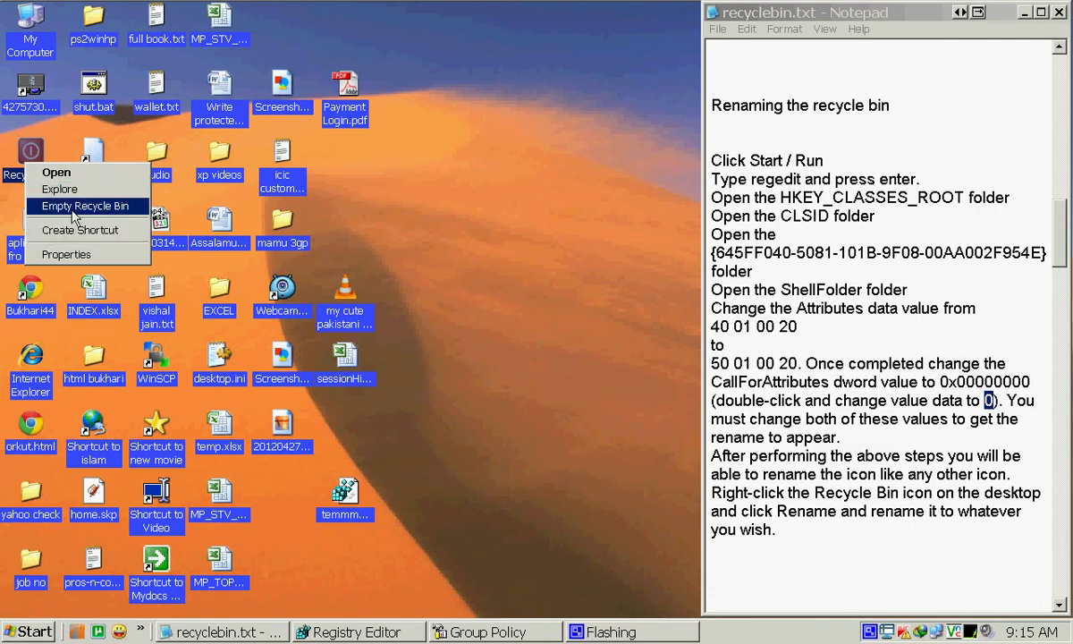
left_click(449, 261)
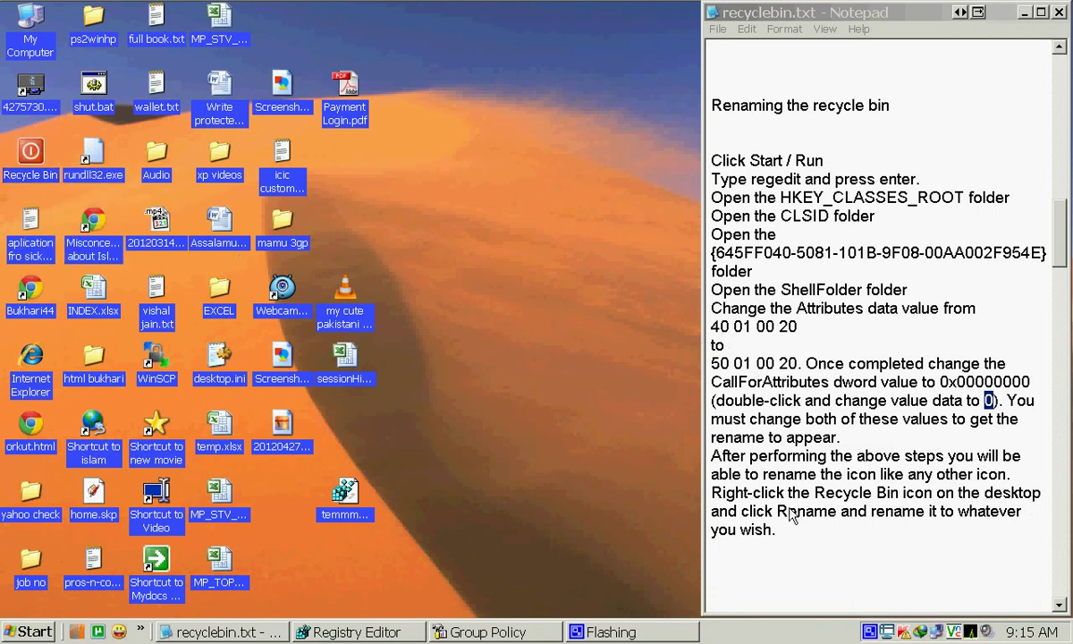
Highlight the rename instruction in the notes and go to the section on another way to remove the Recycle Bin.
left_click_drag(776, 520, 1010, 519)
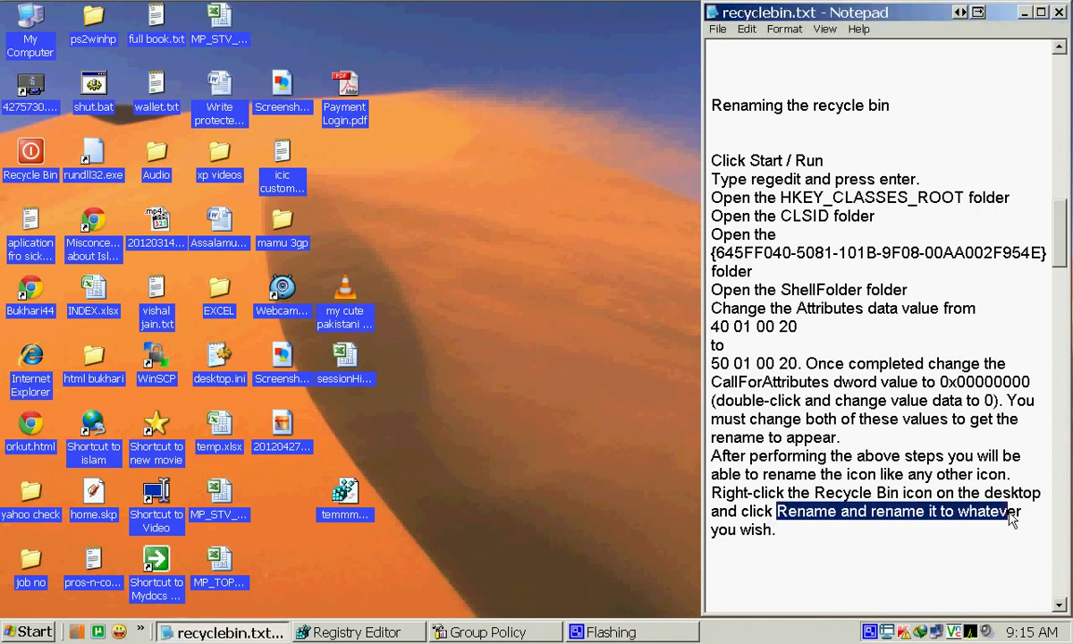
left_click_drag(1052, 205, 1061, 328)
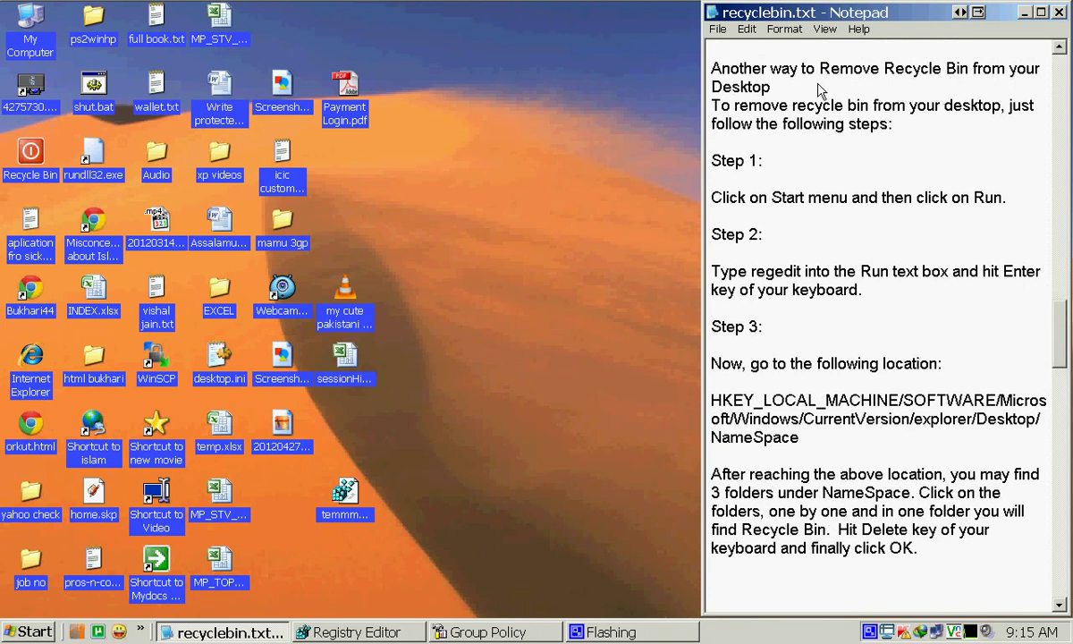
left_click(771, 87)
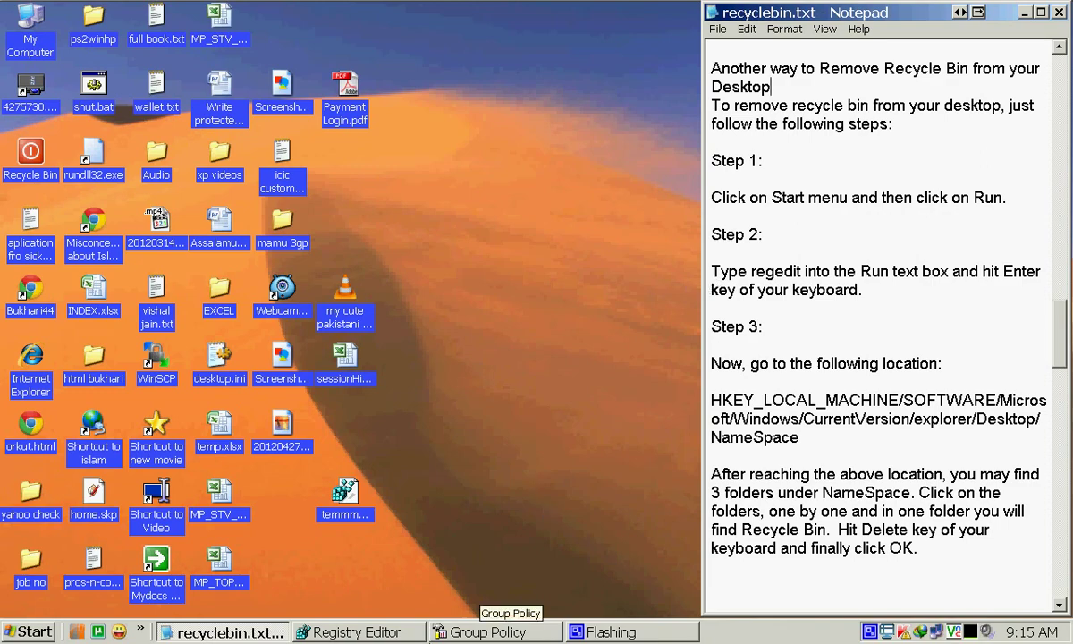
left_click(386, 631)
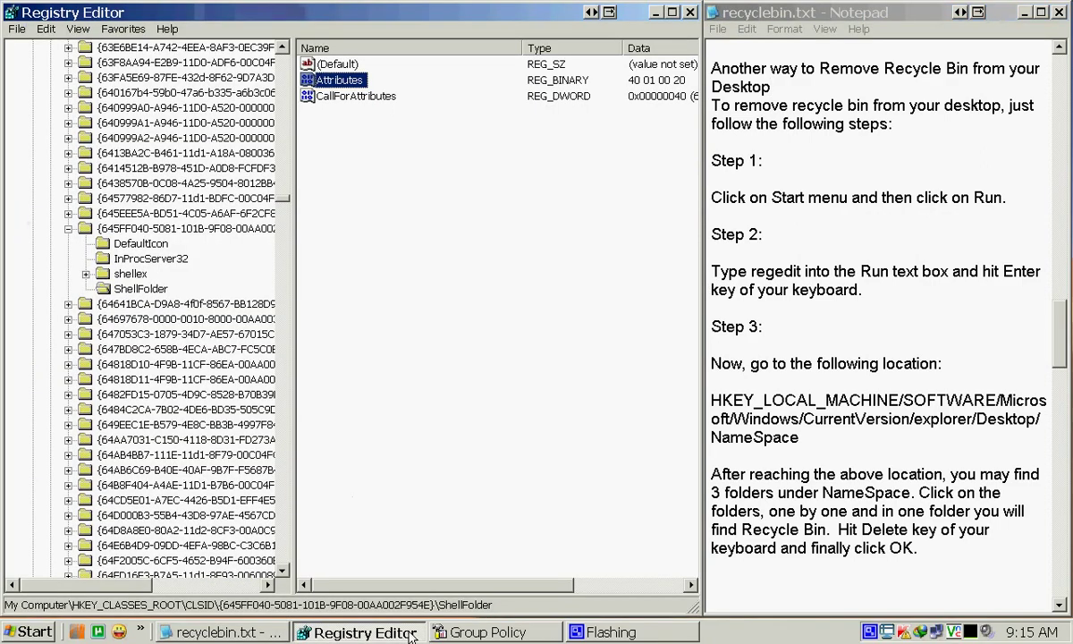
left_click(68, 228)
left_click_drag(283, 204, 283, 54)
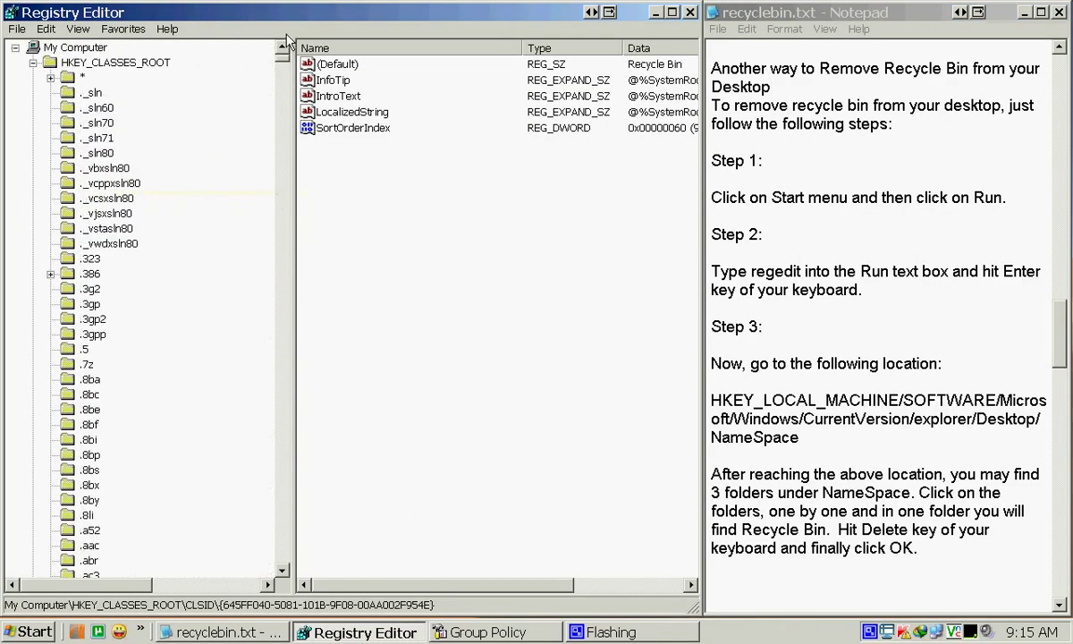
left_click(33, 63)
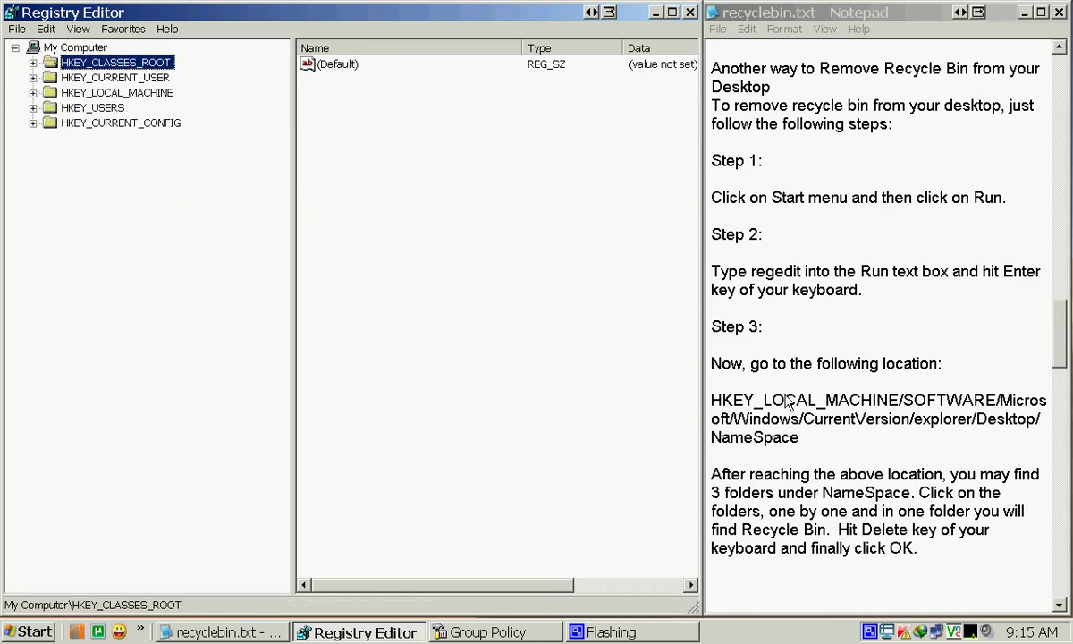
Highlight part of the registry path in the notes and navigate to the HKEY_LOCAL_MACHINE\SOFTWARE\Microsoft\Windows key.
left_click_drag(785, 400, 936, 401)
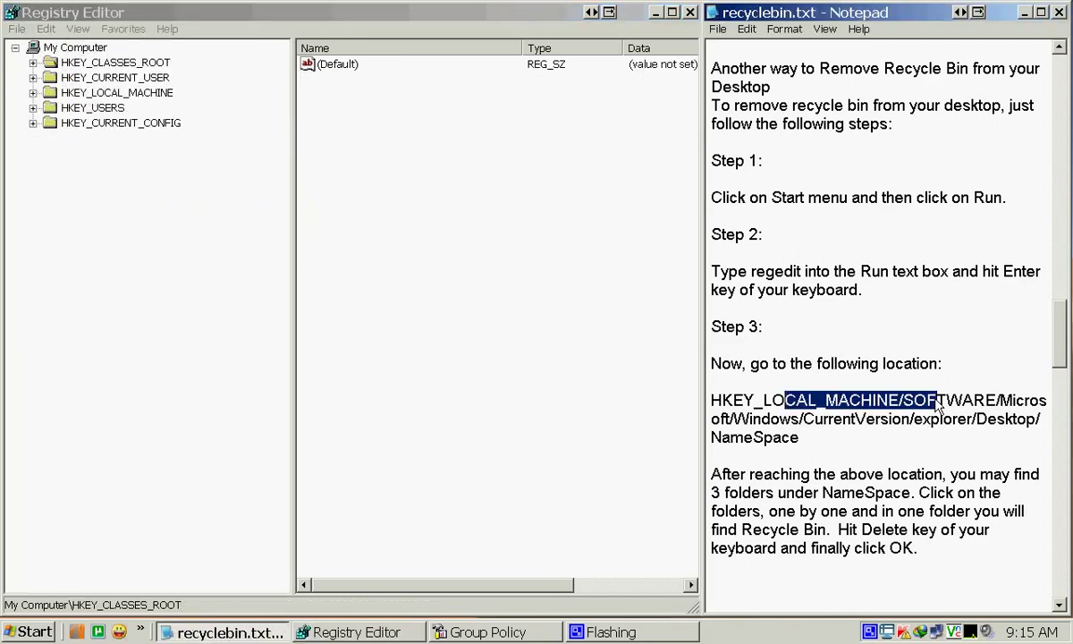
left_click(33, 92)
left_click(107, 107)
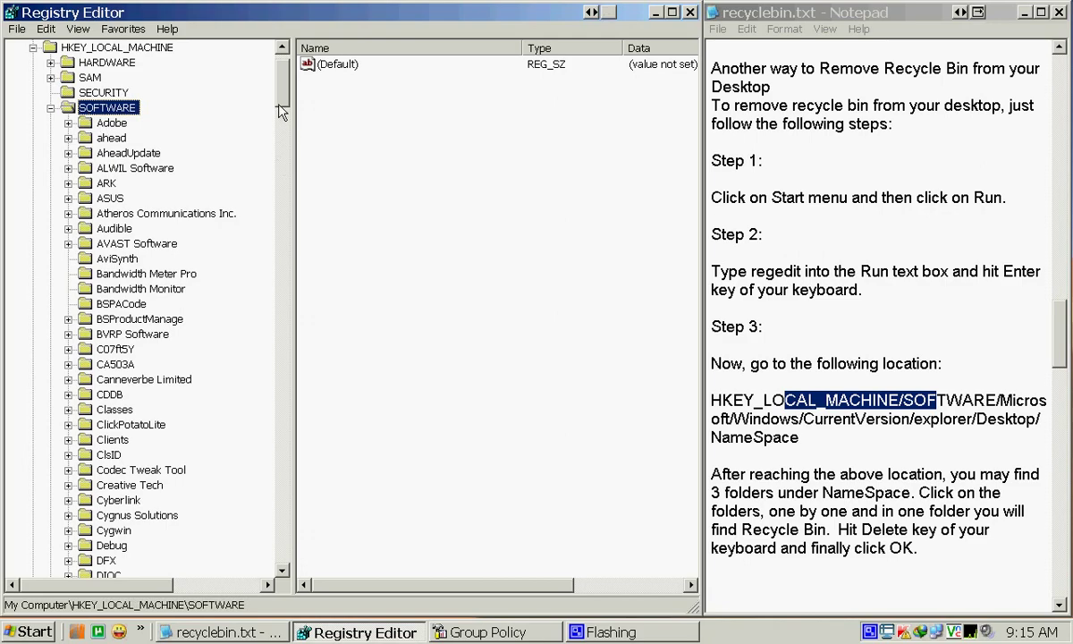
left_click_drag(282, 111, 258, 340)
left_click(122, 138)
left_click(136, 139)
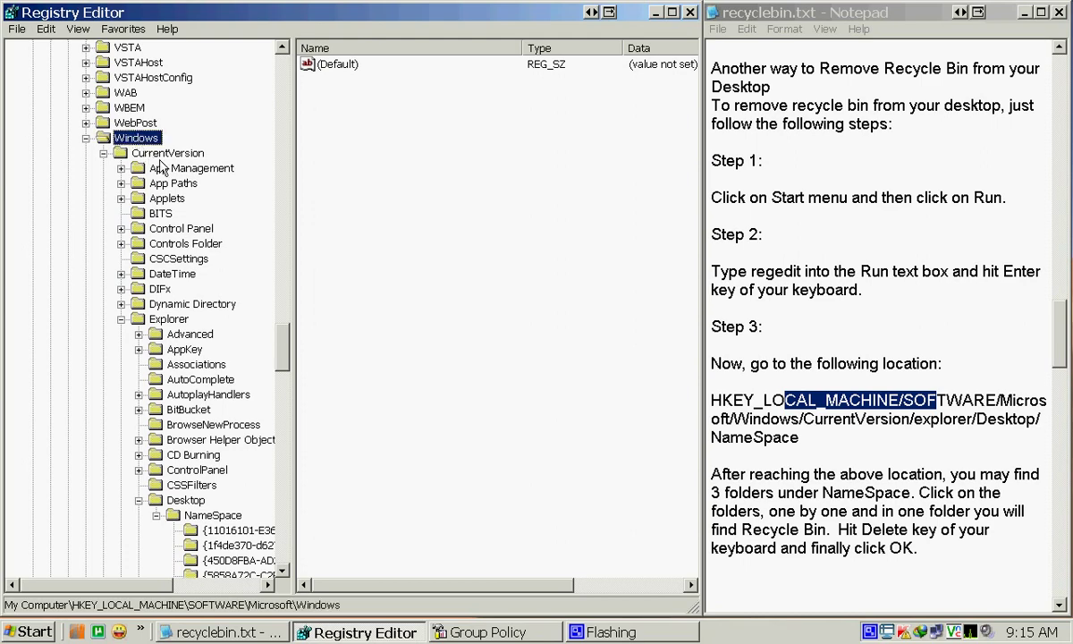
Open CurrentVersion\Explorer\Desktop\NameSpace under the Windows key and bring its subkeys into view.
left_click(152, 154)
left_click(183, 321)
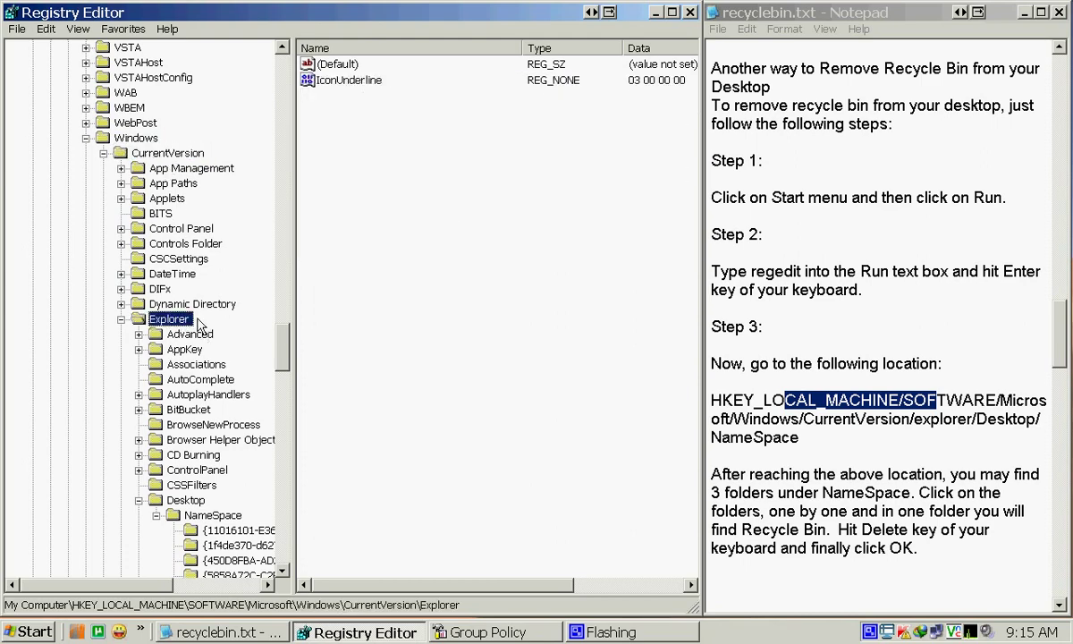
left_click(185, 499)
left_click(213, 515)
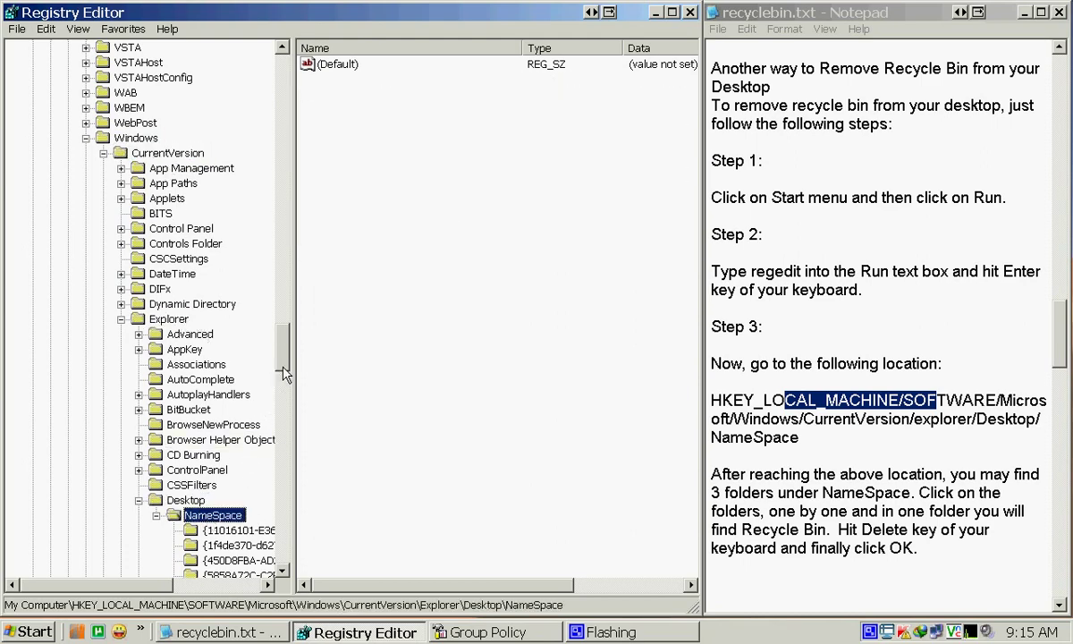
scroll(268, 362, "down", 4)
left_click_drag(147, 585, 215, 590)
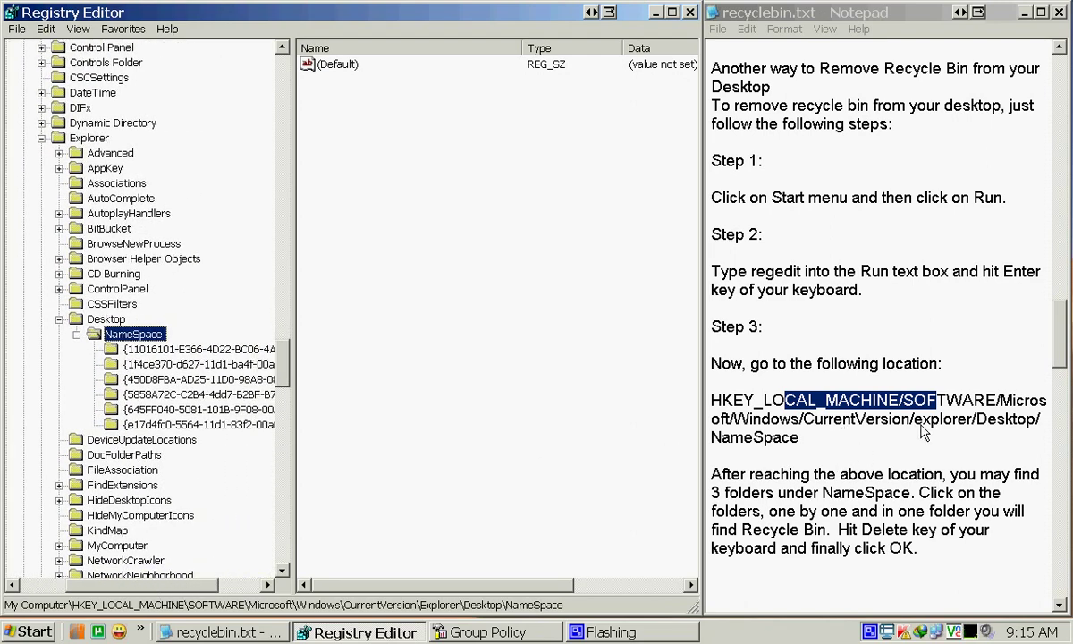
Add the line "make a backup!" below the NameSpace registry path in the notes.
left_click(874, 399)
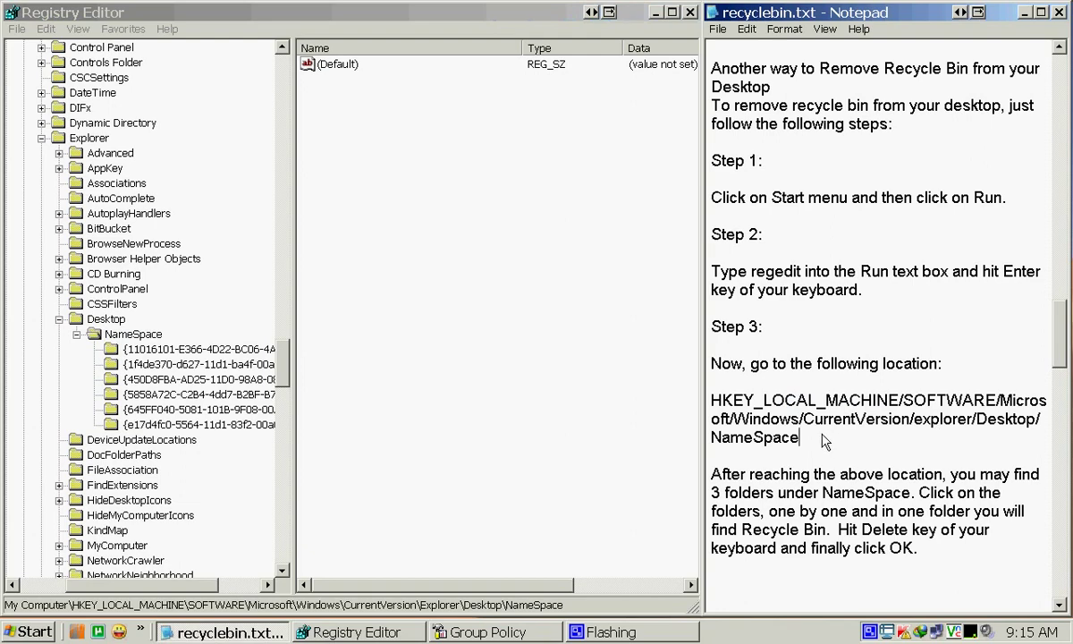
left_click(17, 28)
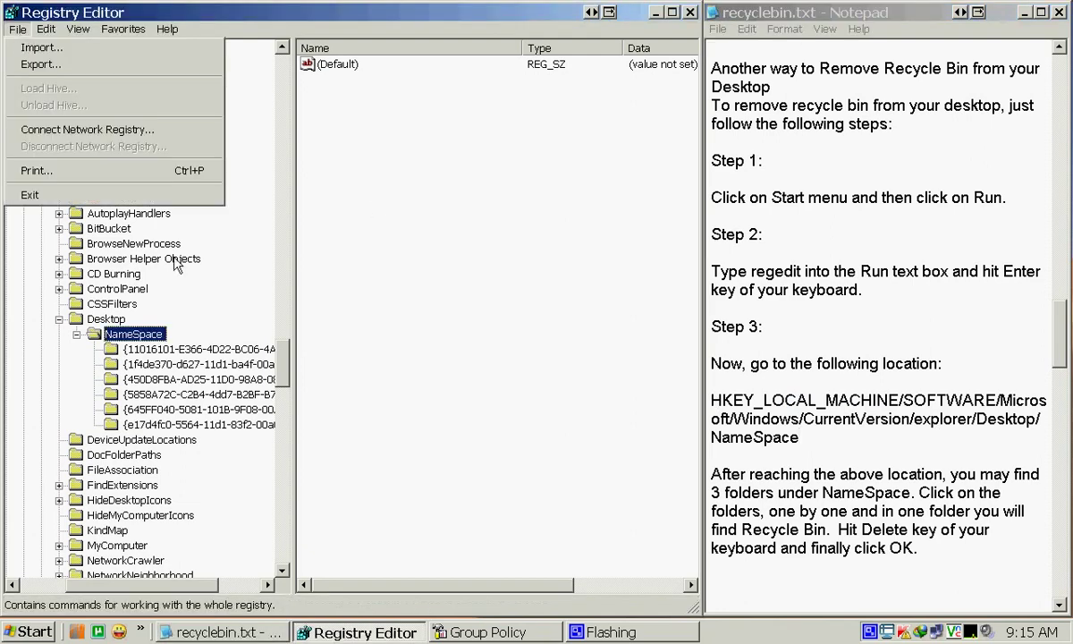
left_click(832, 457)
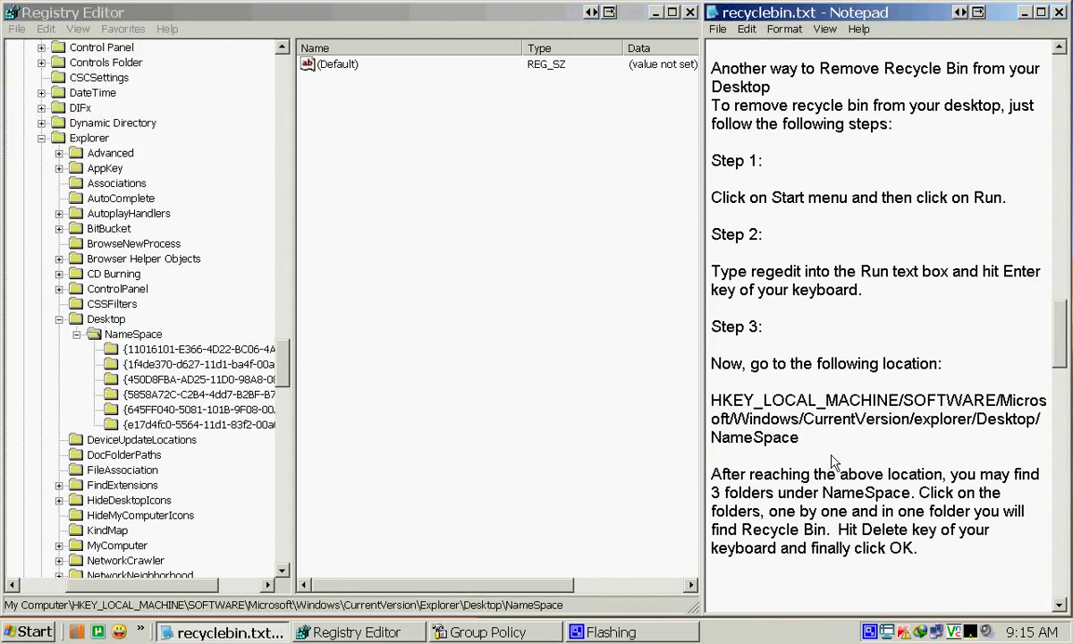
type("make a backup!")
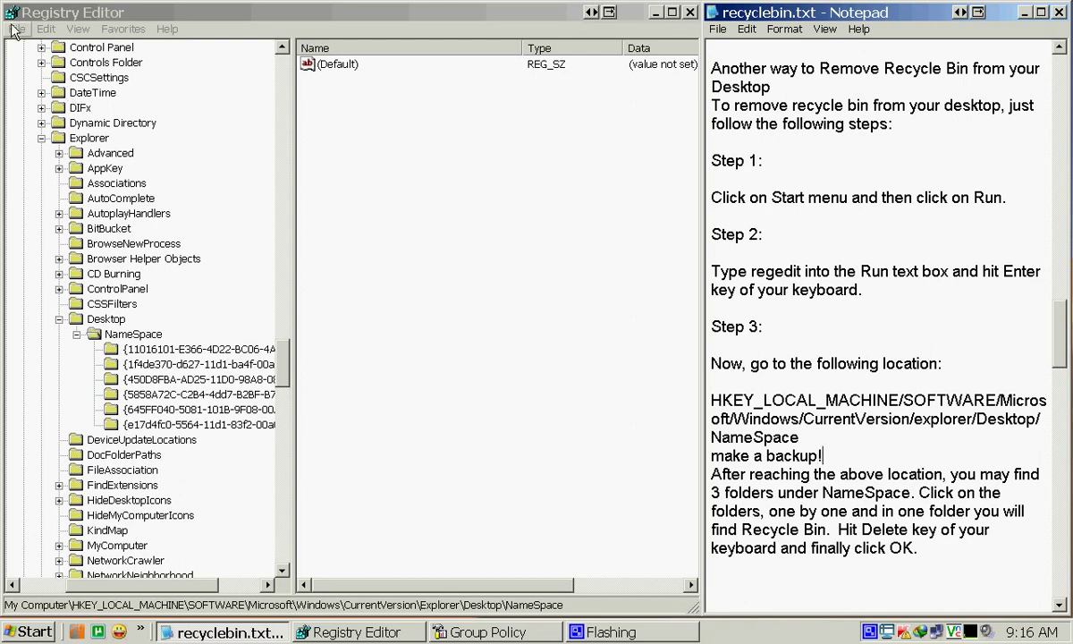
Export the selected NameSpace branch to the Desktop as a registration file named temp.
left_click(16, 29)
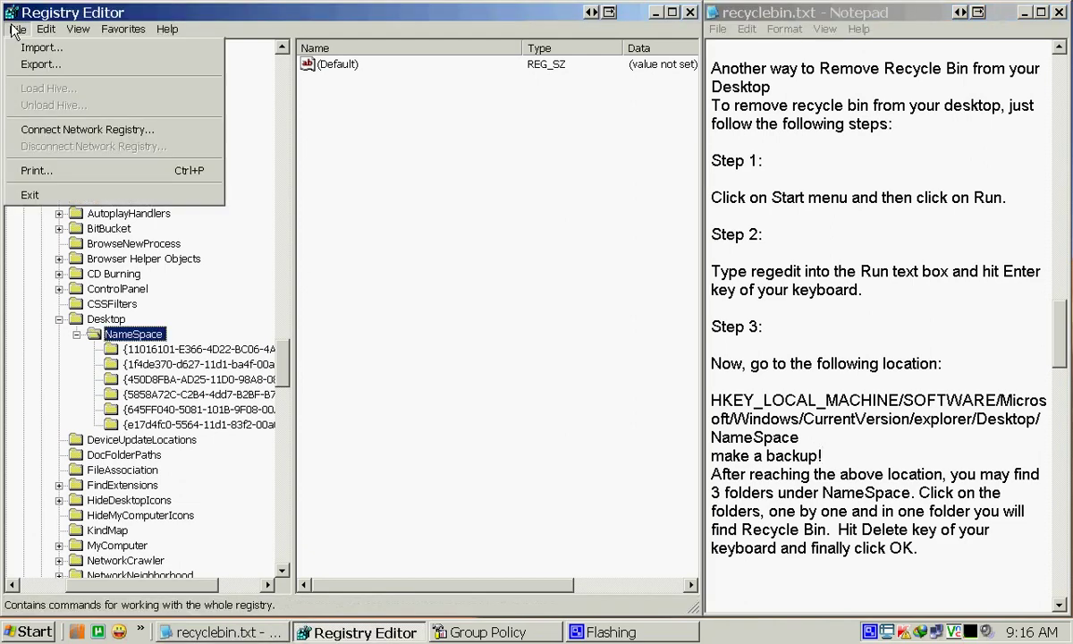
left_click(36, 65)
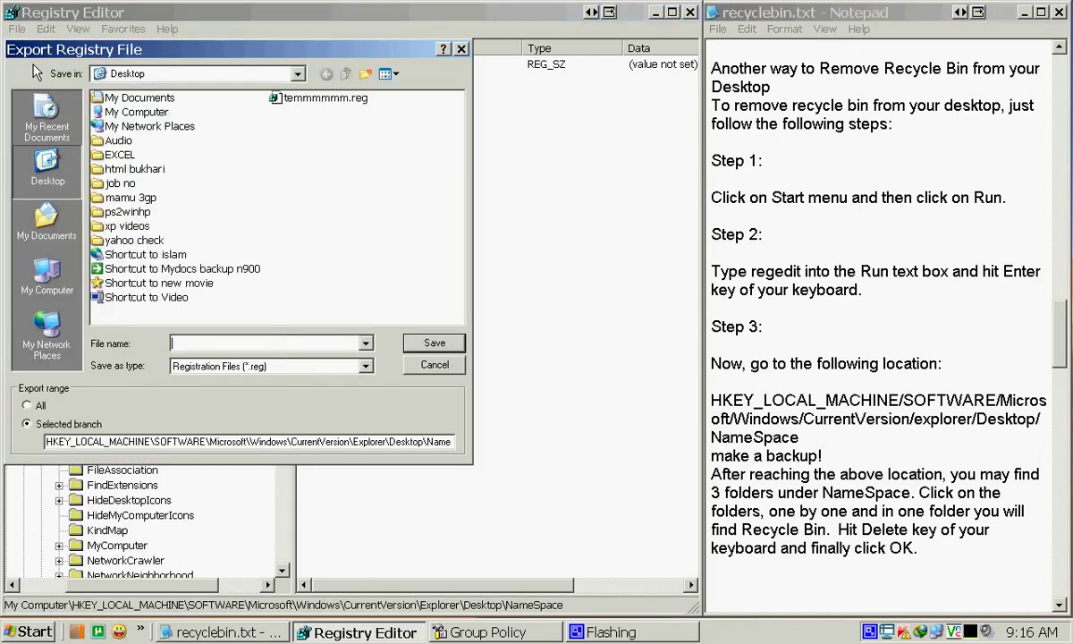
left_click(241, 344)
type("temp")
left_click(434, 343)
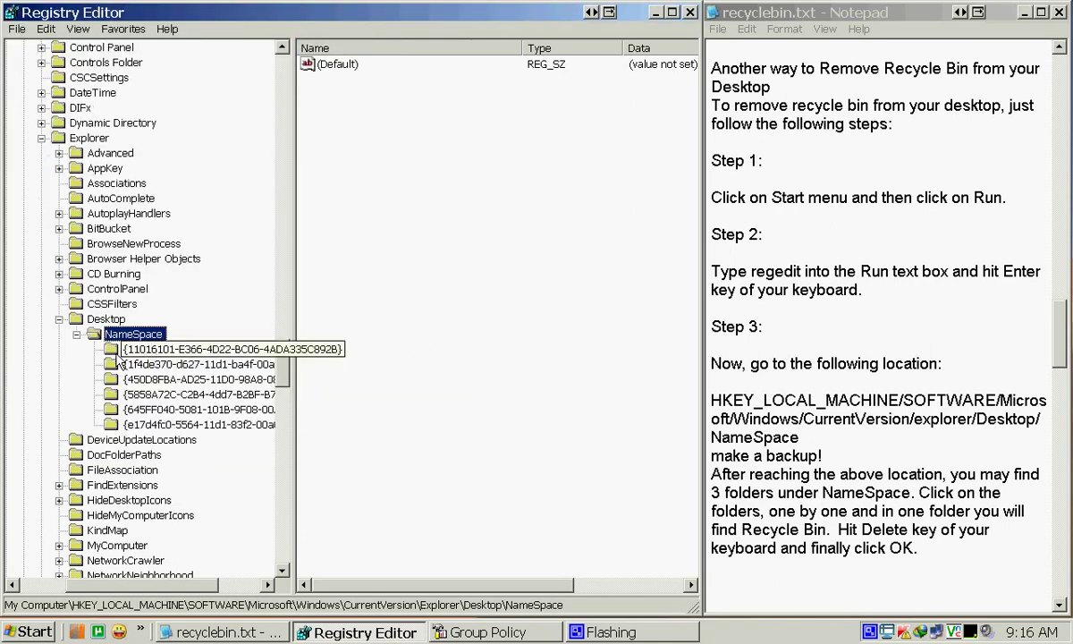
Look through the NameSpace subkeys and open the one whose default value data is Recycle Bin.
left_click(154, 366)
left_click(167, 391)
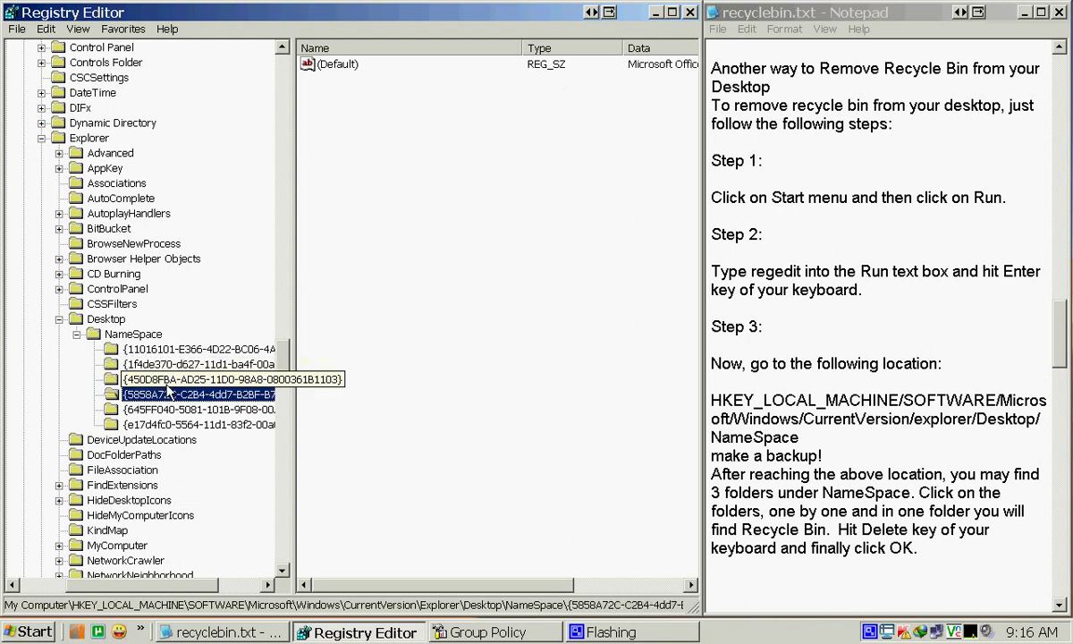
left_click(170, 408)
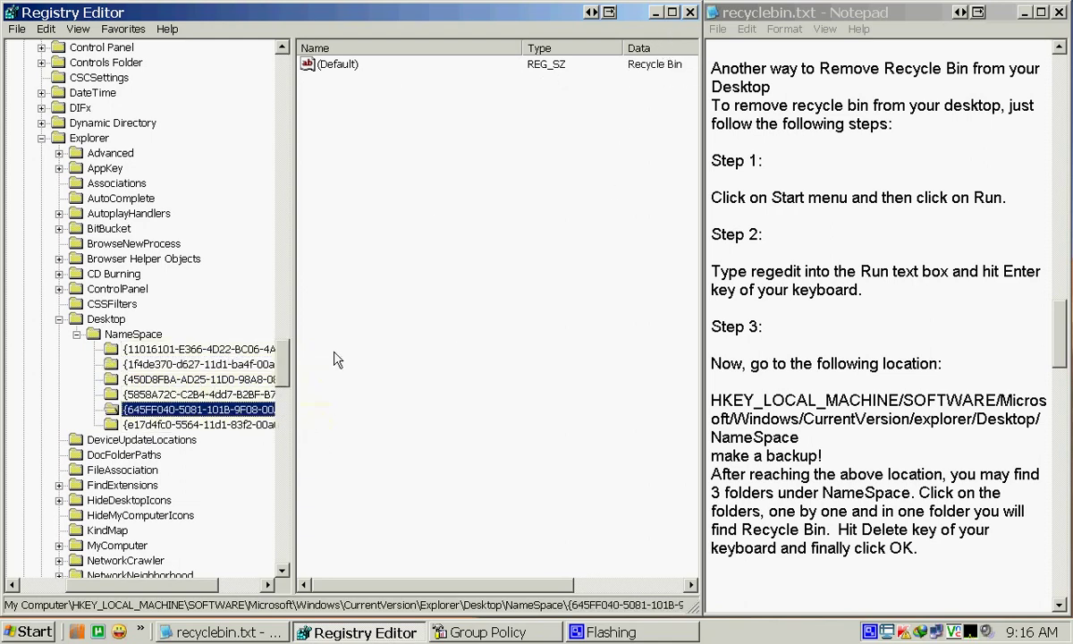
left_click(643, 76)
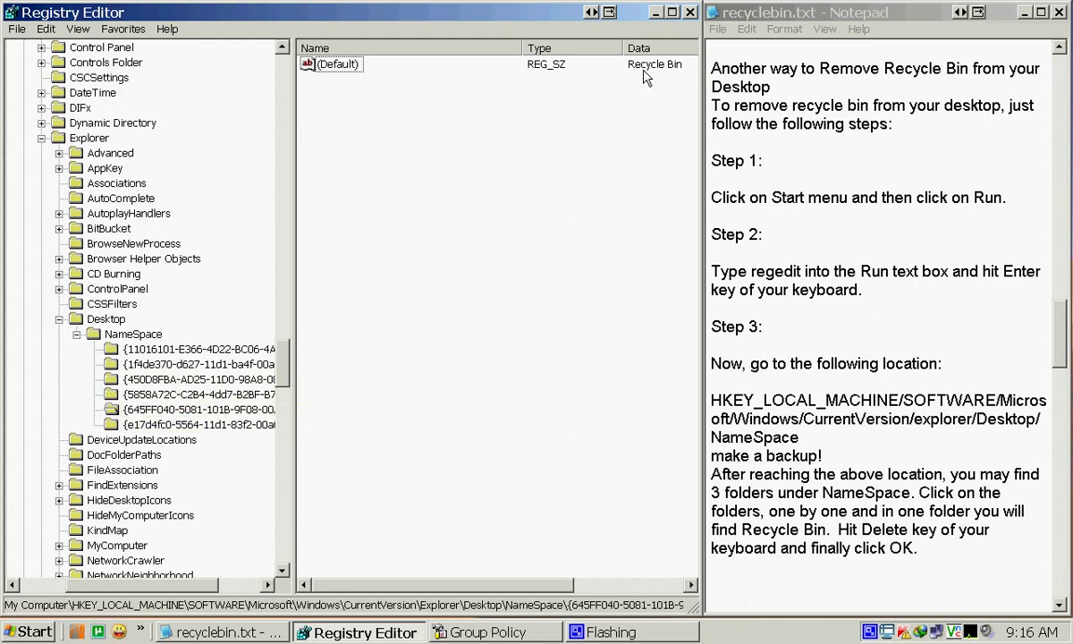
Delete the NameSpace subkey whose default value data is Recycle Bin, then put away the registry window and refresh the desktop.
left_click(225, 413)
right_click(225, 413)
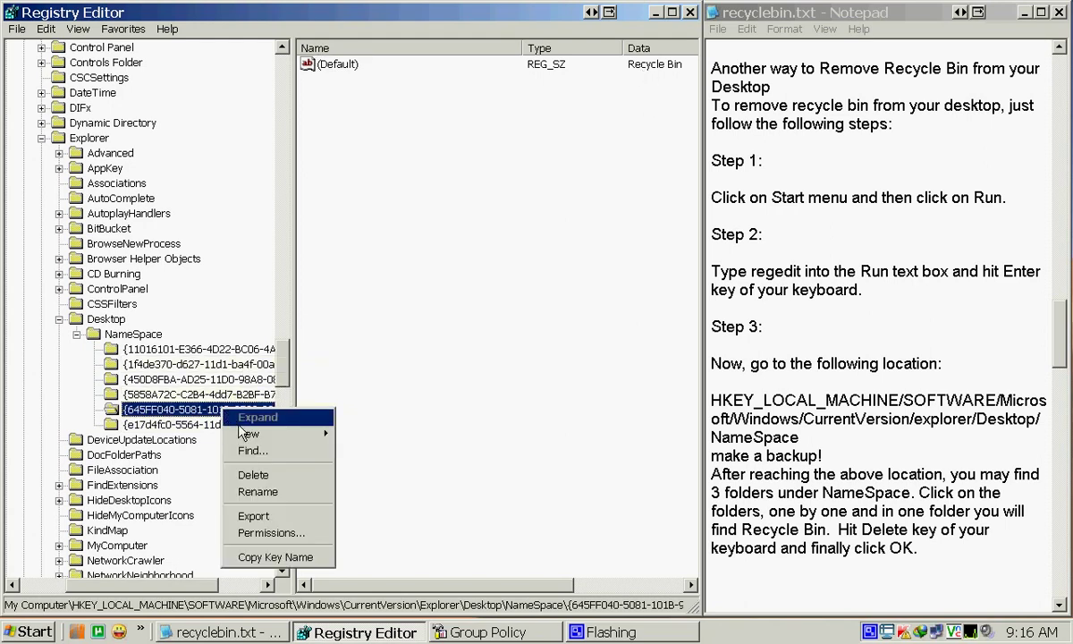
left_click(243, 449)
left_click(528, 364)
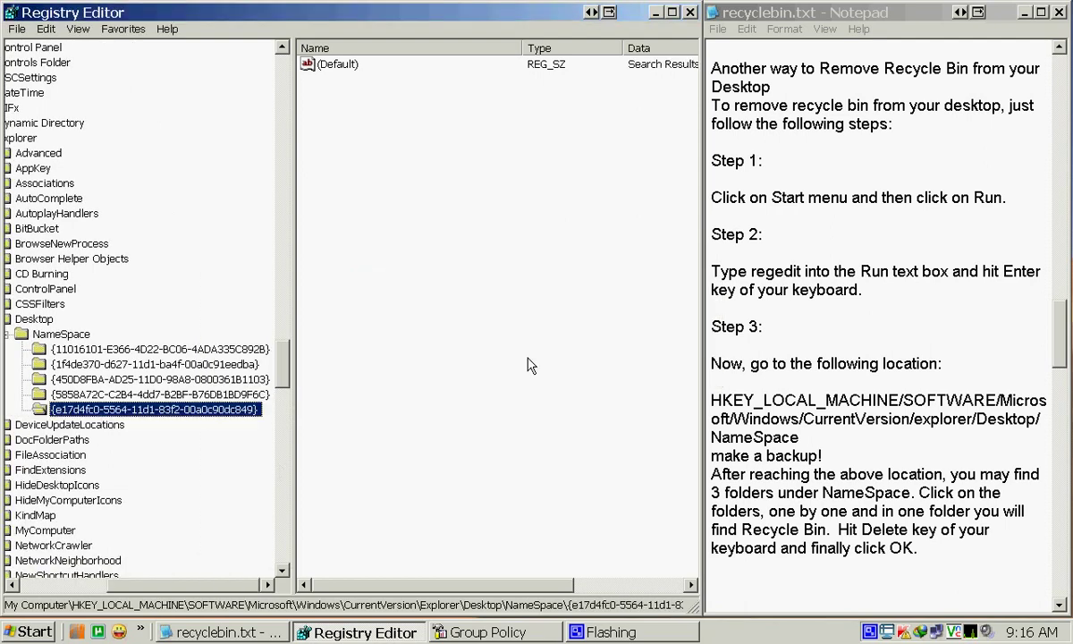
left_click(691, 11)
right_click(435, 161)
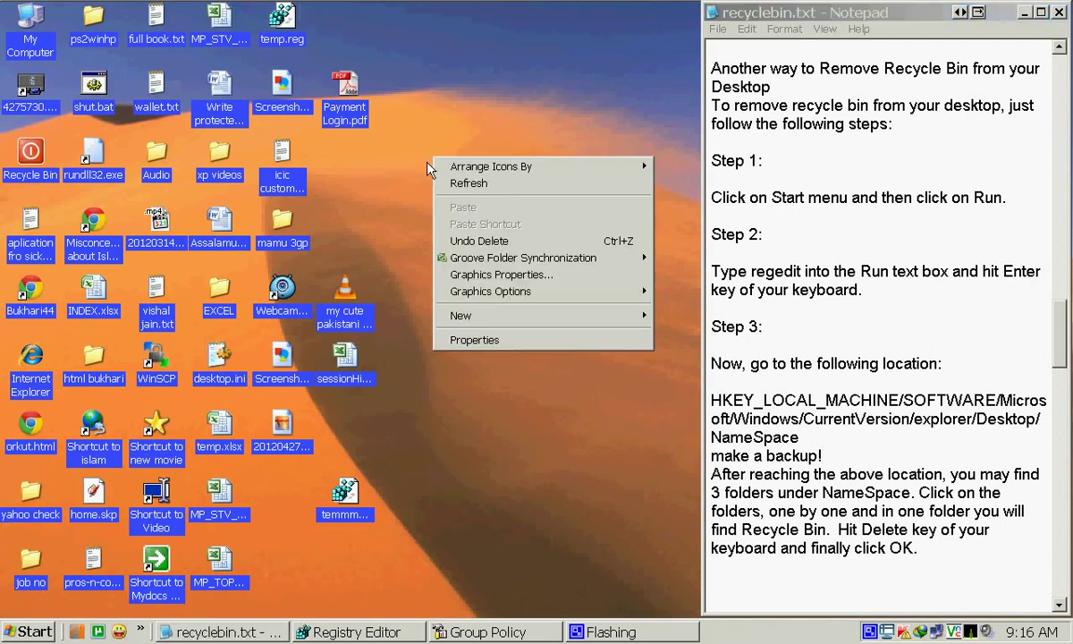
left_click(466, 184)
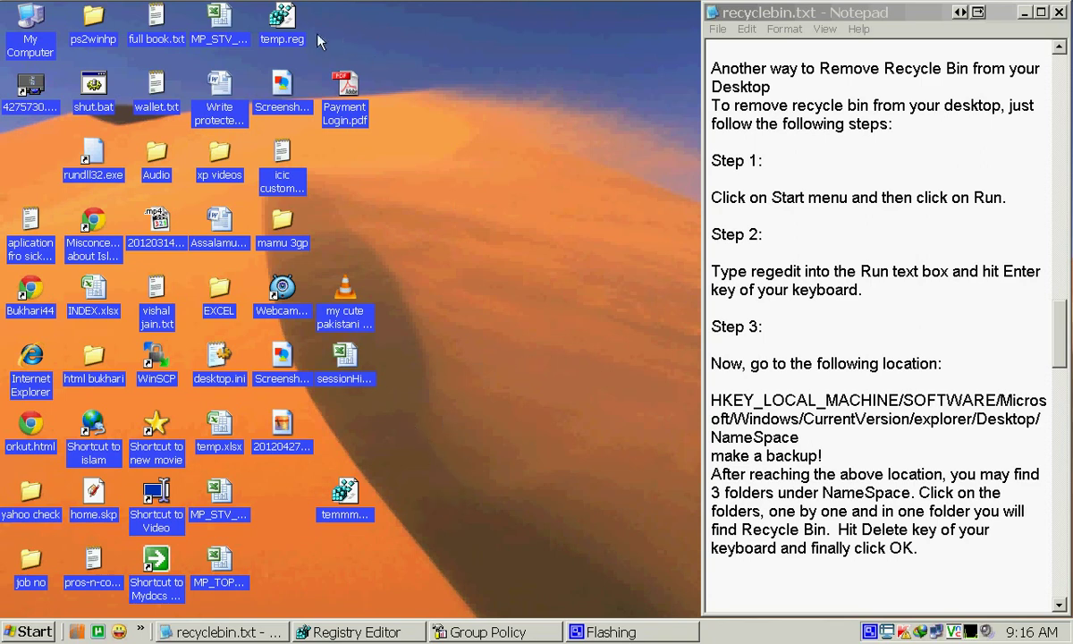
Move temp.reg to an empty area of the desktop, merge it into the registry, and refresh the desktop.
left_click_drag(305, 36, 472, 250)
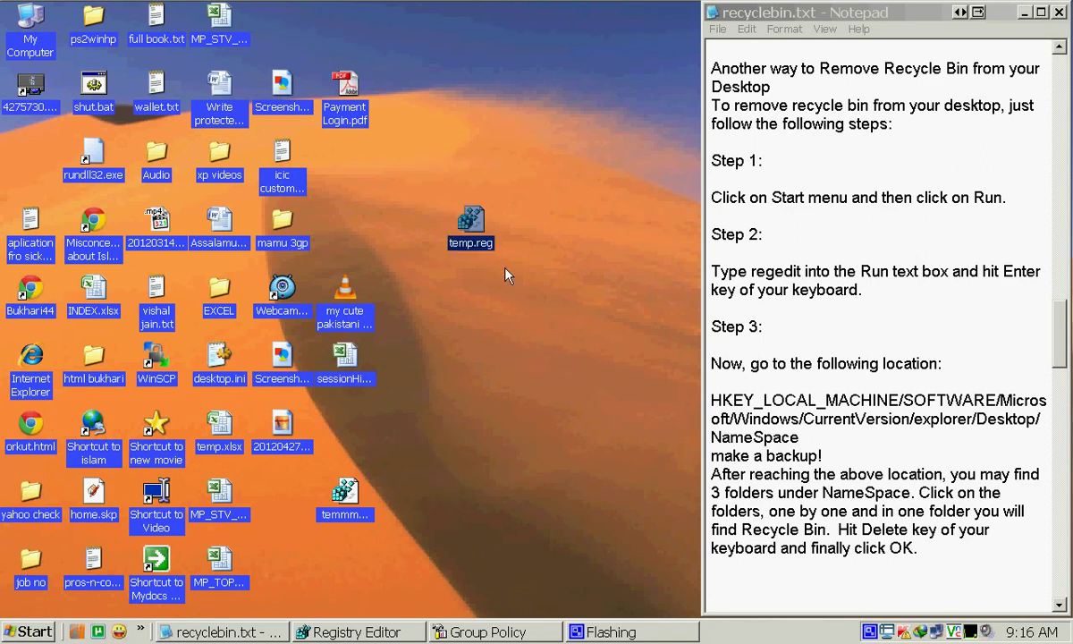
double_click(471, 222)
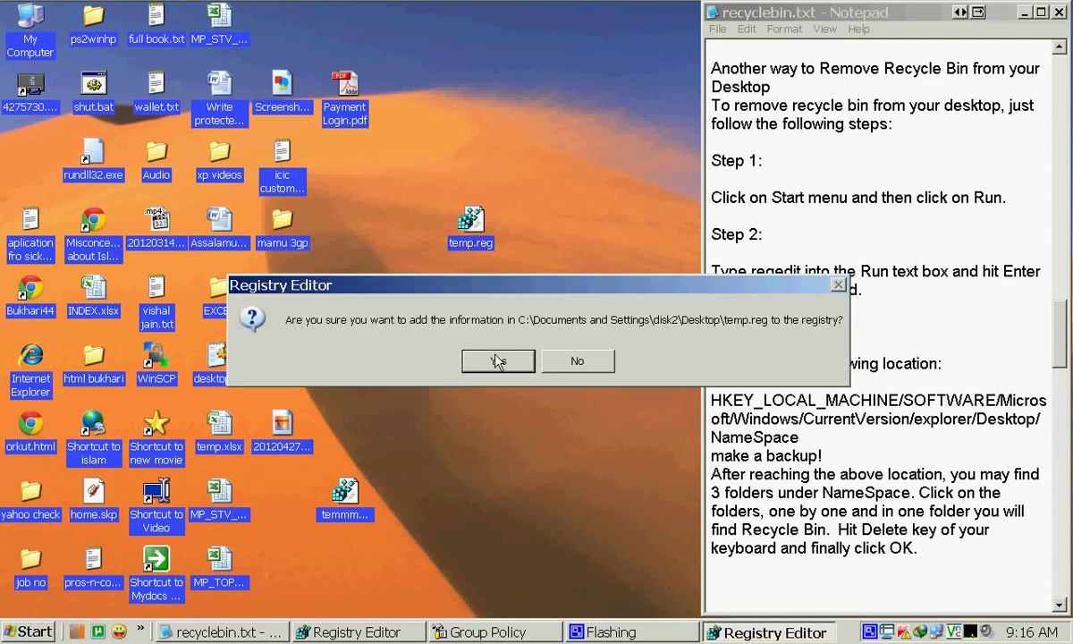
left_click(497, 360)
left_click(517, 362)
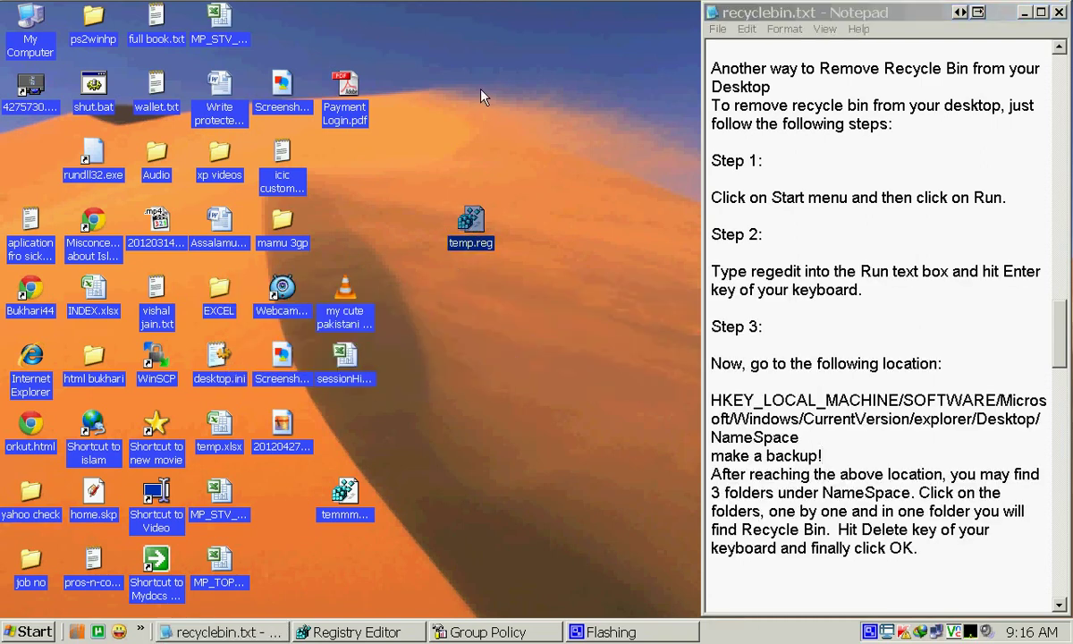
right_click(420, 83)
left_click(456, 109)
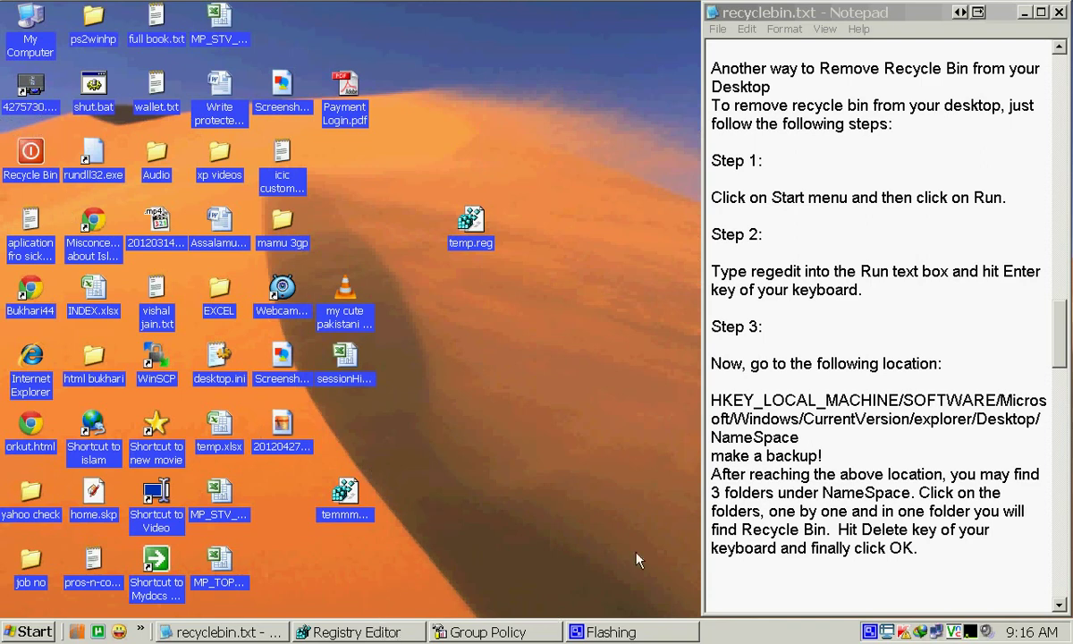
Switch to Group Policy and open Windows Explorer under User Configuration > Administrative Templates > Windows Components, following the next section of the notes.
left_click(1060, 358)
left_click_drag(1060, 357, 1037, 431)
scroll(1037, 430, "down", 6)
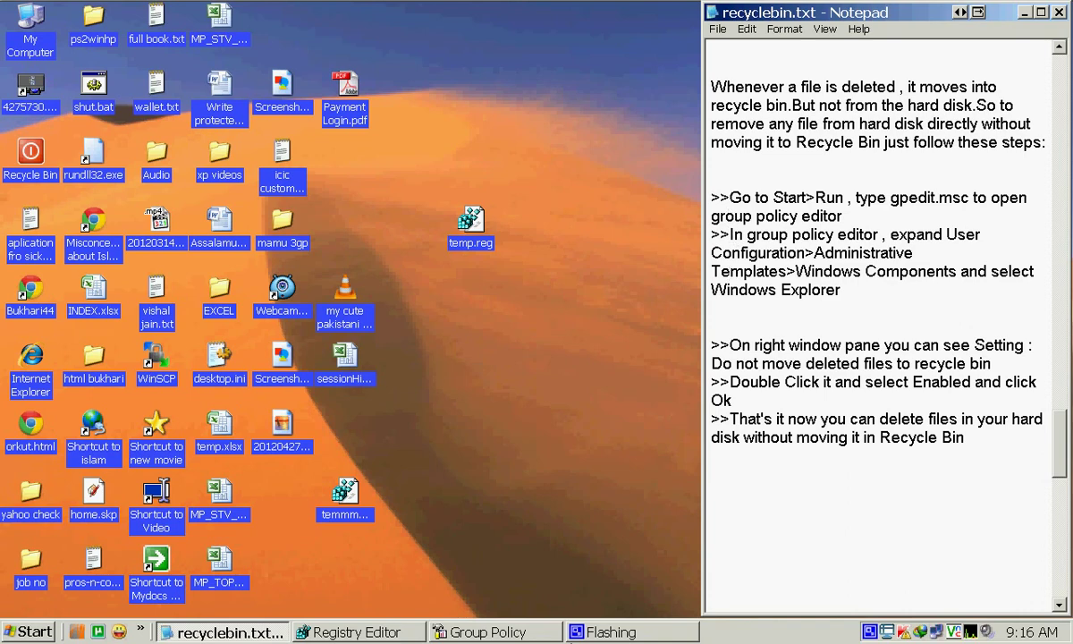
left_click(498, 632)
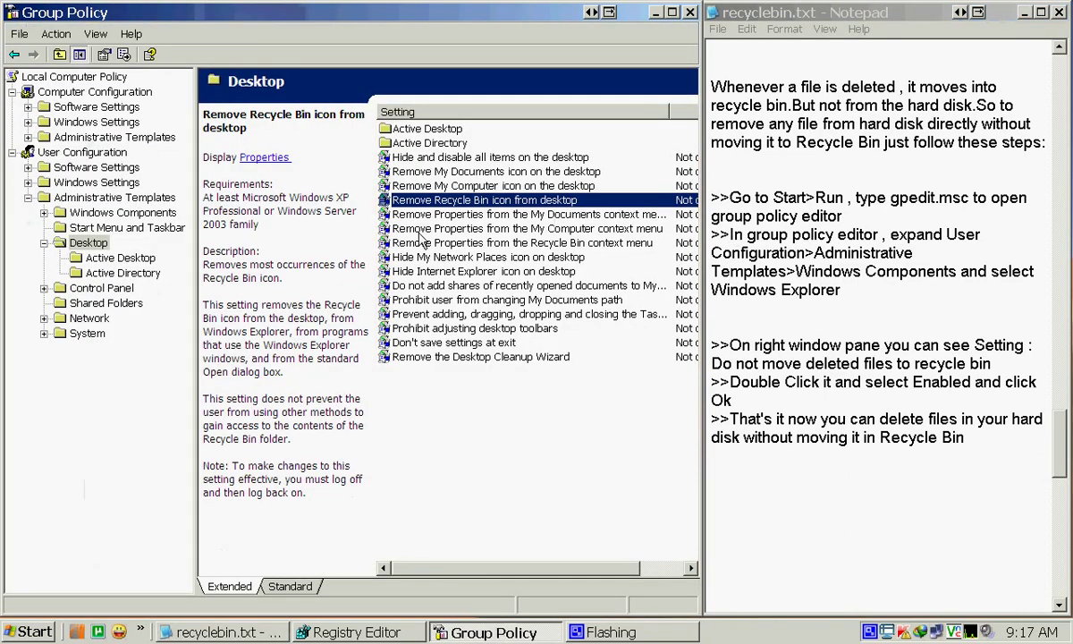
left_click(28, 198)
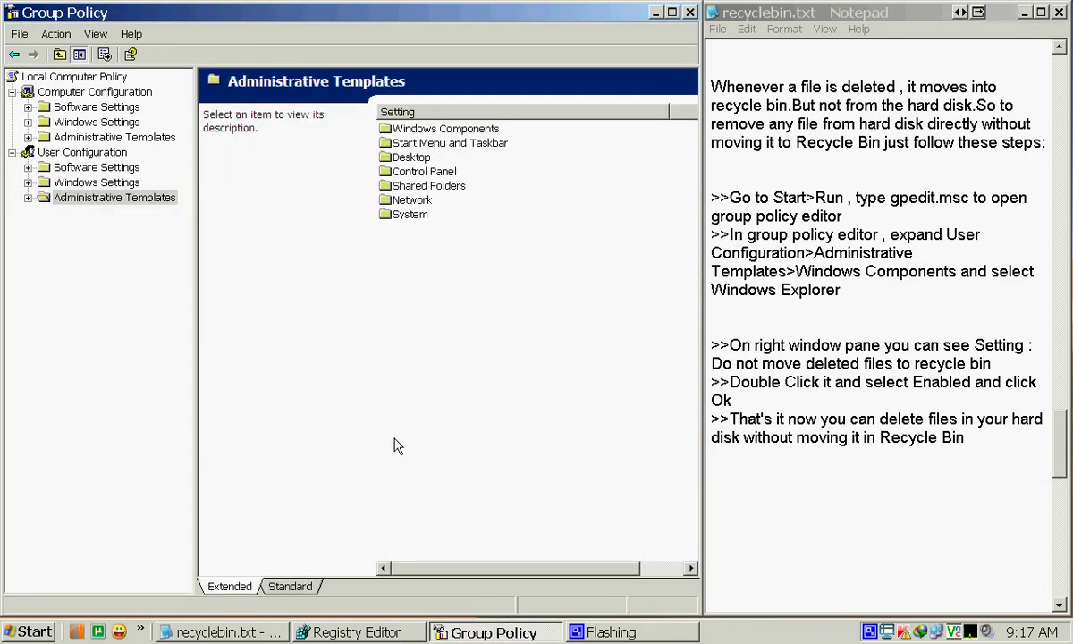
left_click(28, 197)
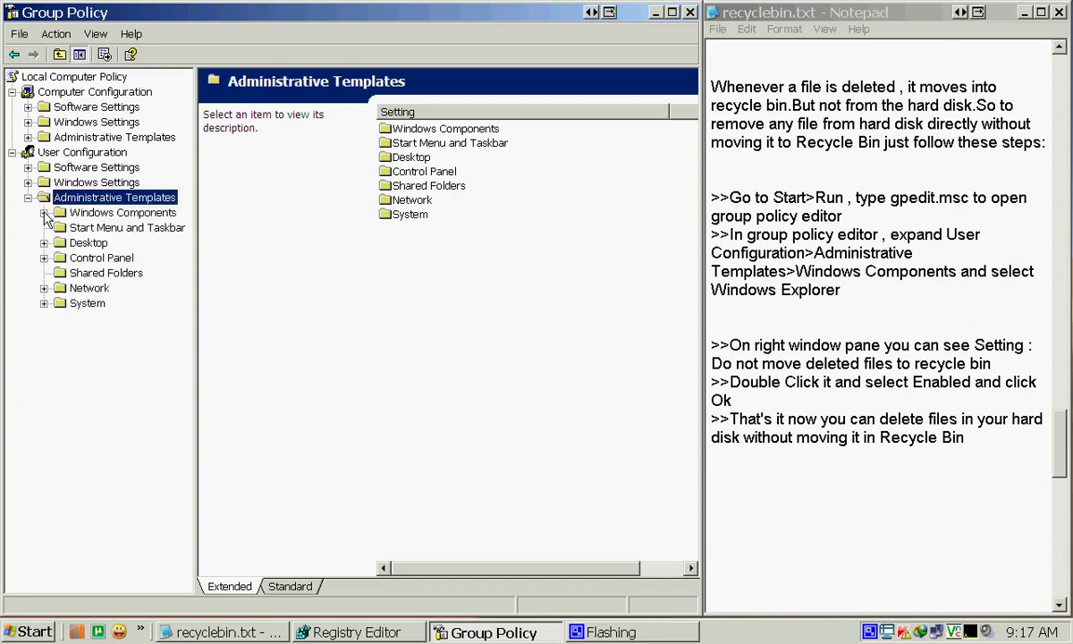
left_click(44, 213)
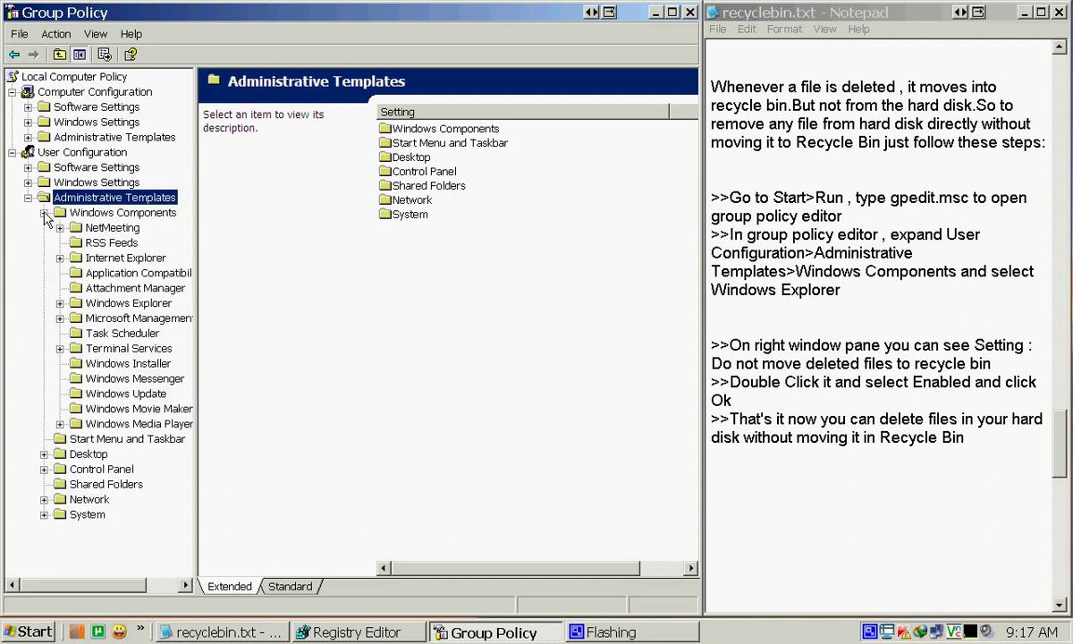
left_click(60, 304)
left_click(85, 303)
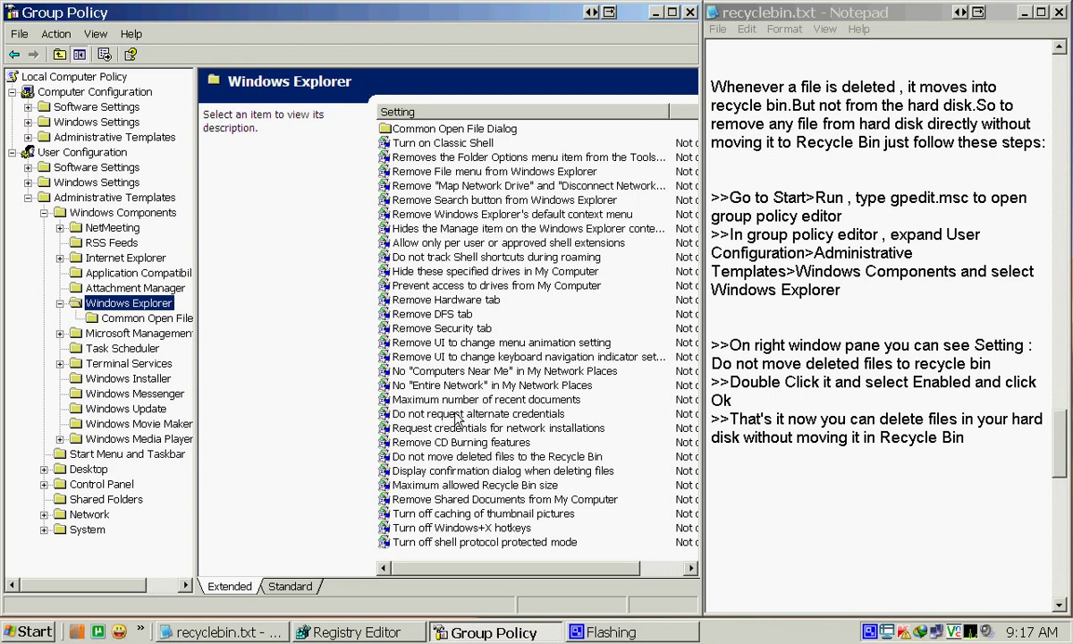
Set the policy "Do not move deleted files to the Recycle Bin" to Enabled and apply it.
left_click(441, 458)
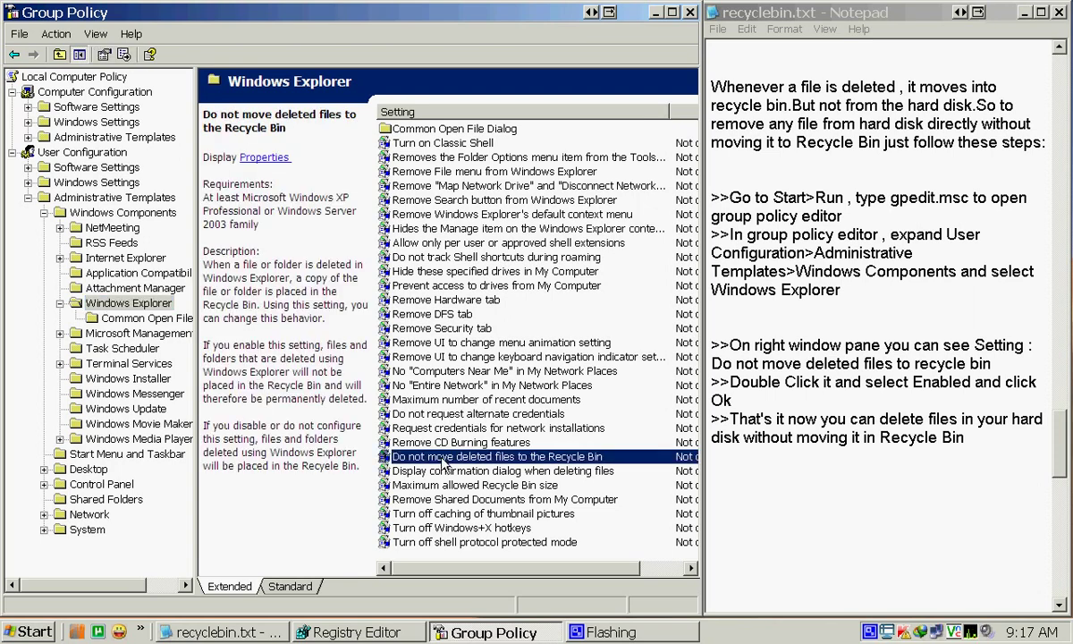
right_click(420, 458)
left_click(434, 467)
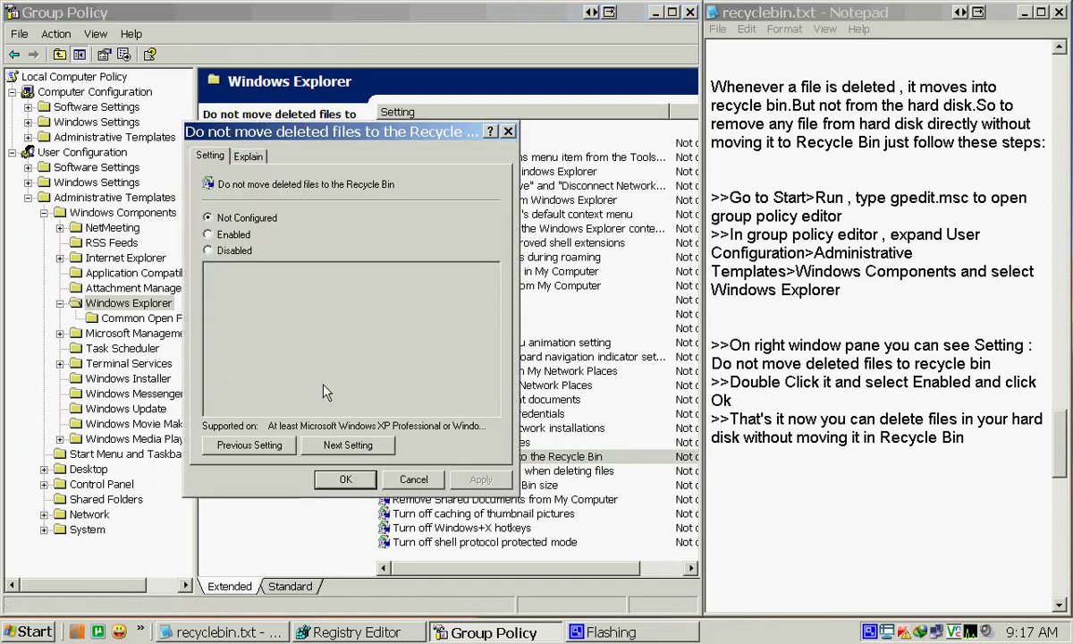
left_click(207, 234)
left_click(481, 480)
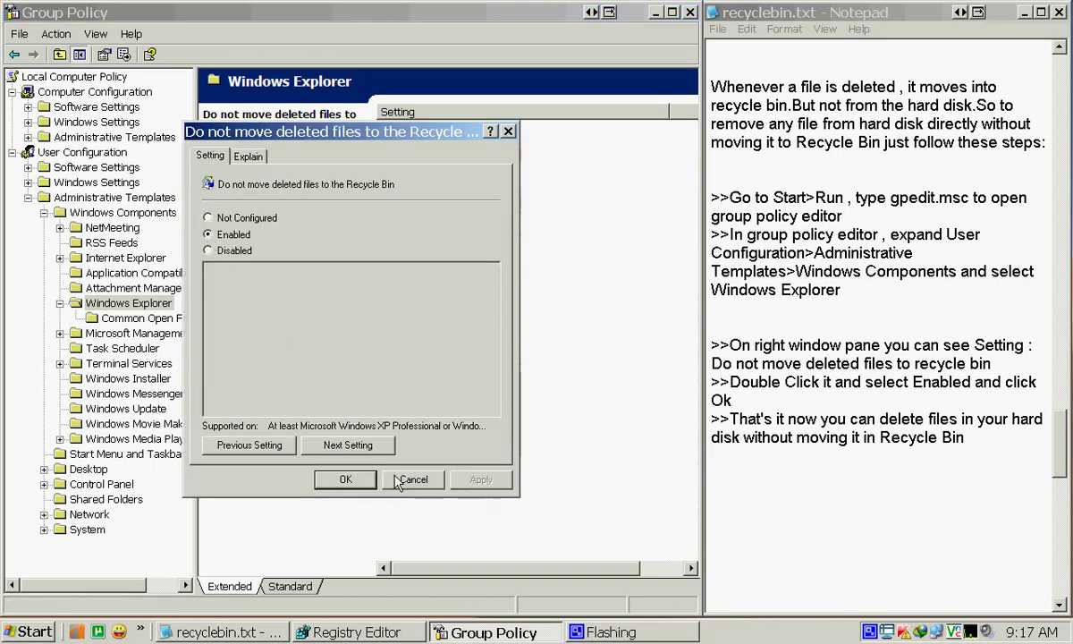
left_click(324, 483)
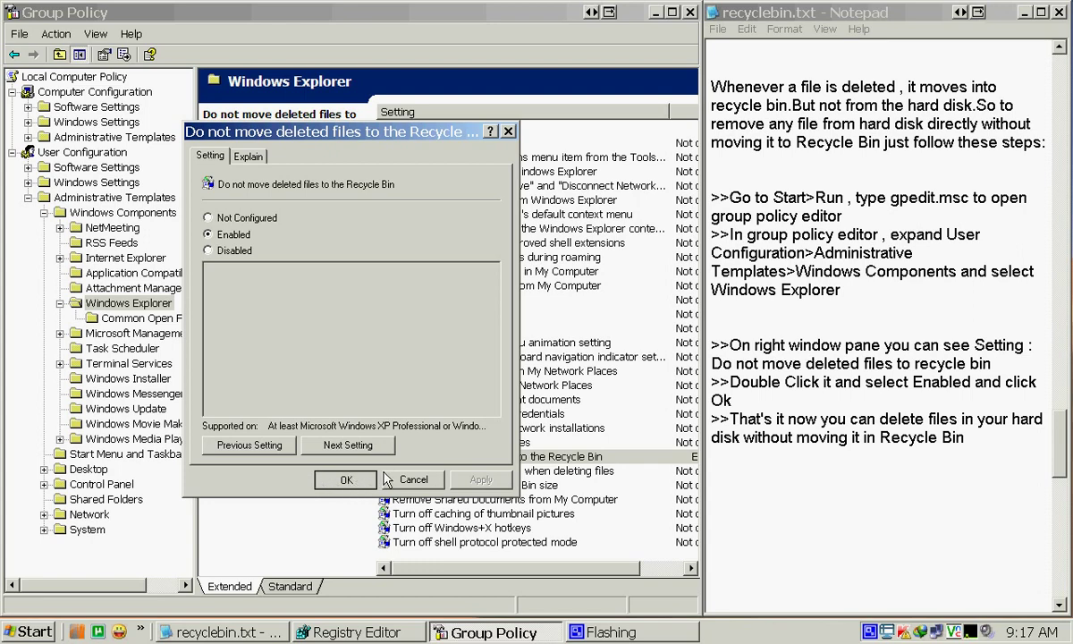
Restore Screenshot-20120315-143414.png from the Recycle Bin and refresh the desktop.
left_click(655, 13)
double_click(31, 149)
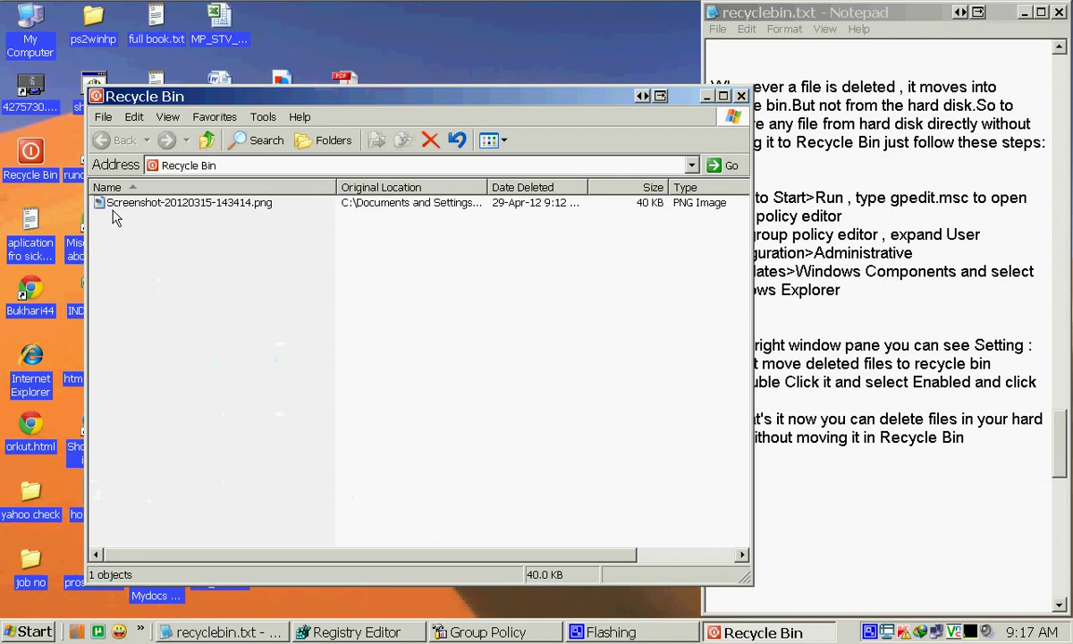
right_click(114, 204)
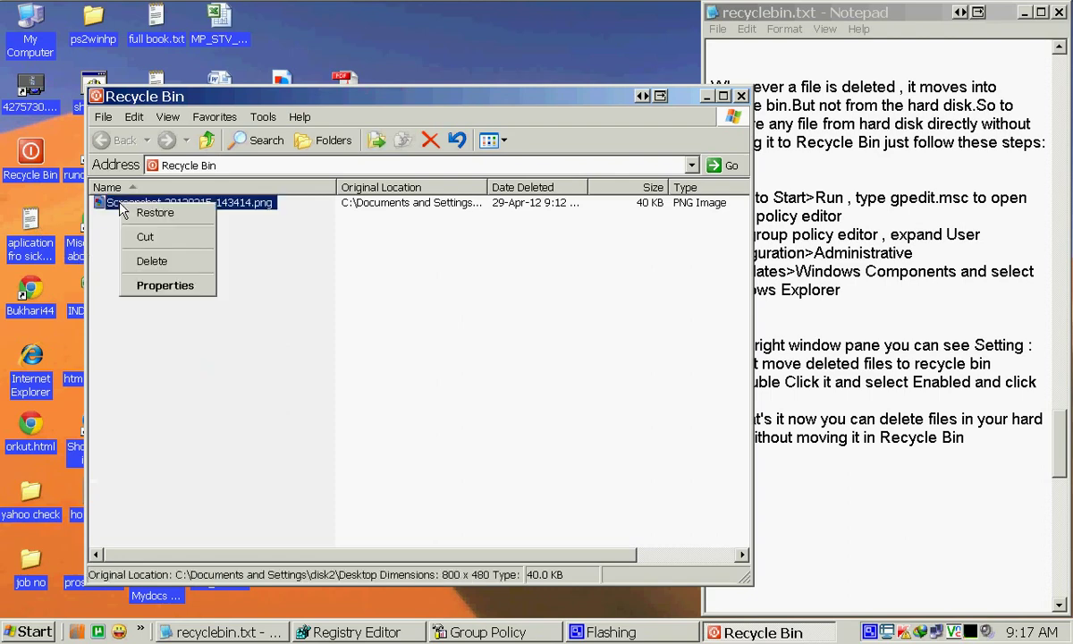
left_click(147, 213)
left_click(741, 96)
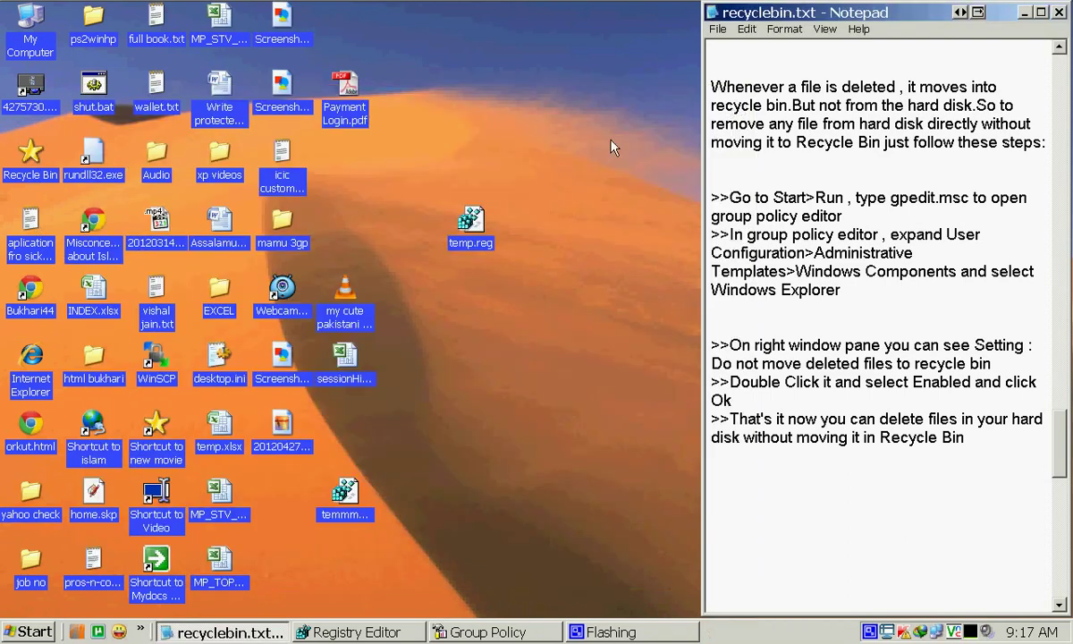
right_click(345, 34)
left_click(369, 65)
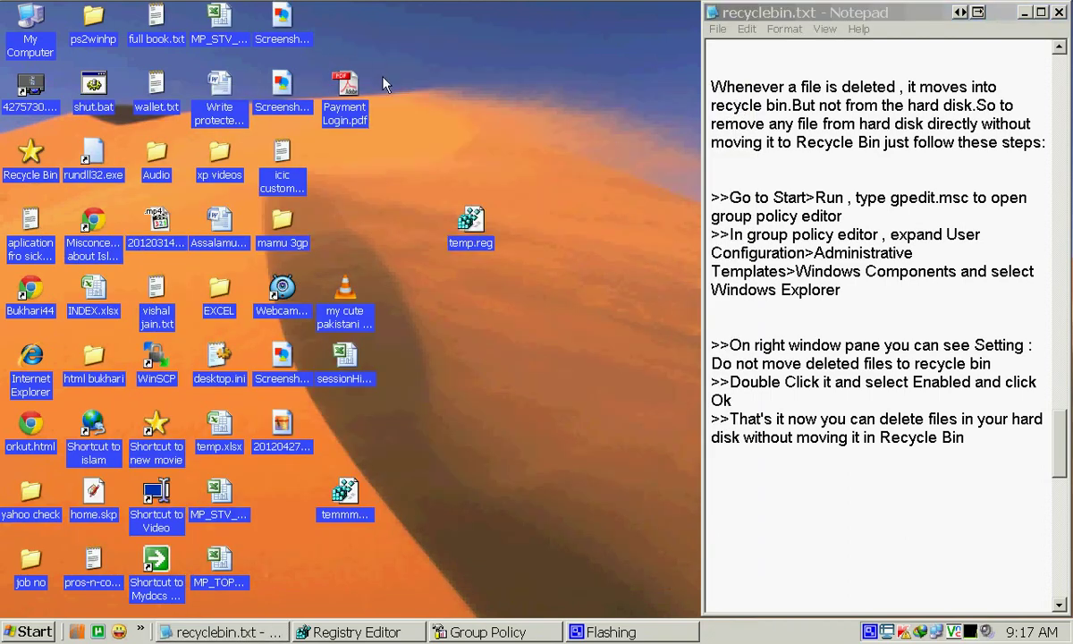
Delete Screenshot-20120315-143414.png from the desktop and open the Recycle Bin to check for it.
right_click(284, 38)
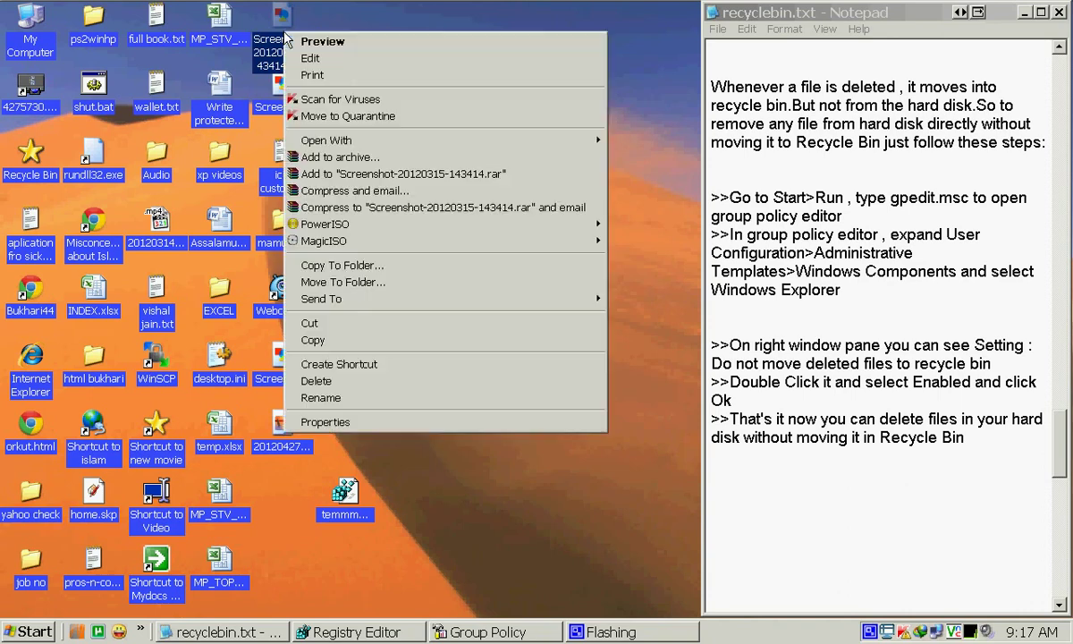
left_click(313, 368)
left_click(590, 332)
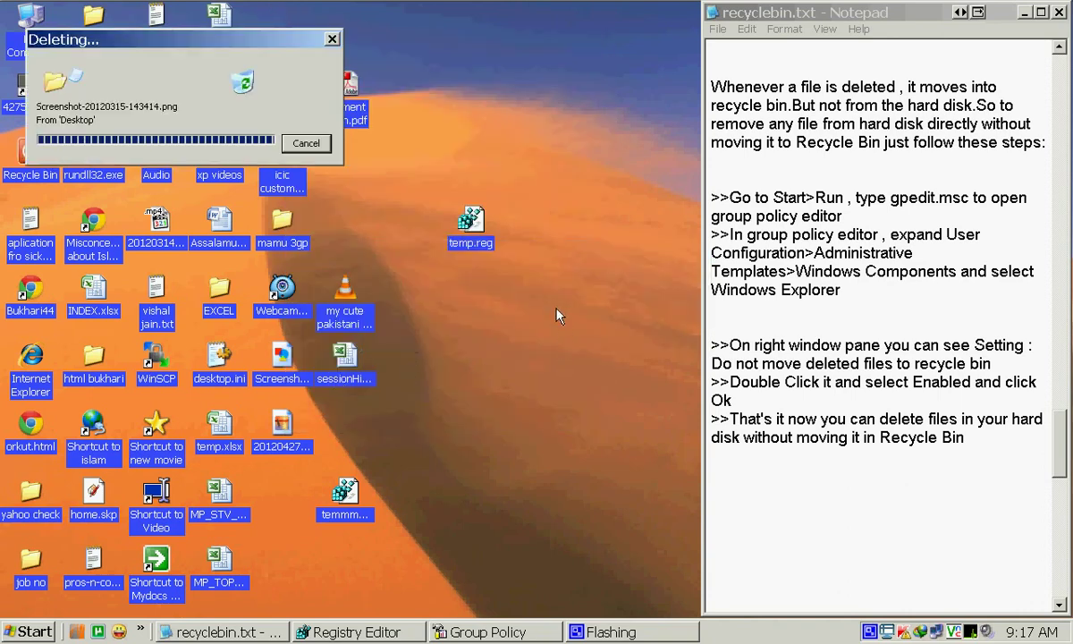
double_click(30, 156)
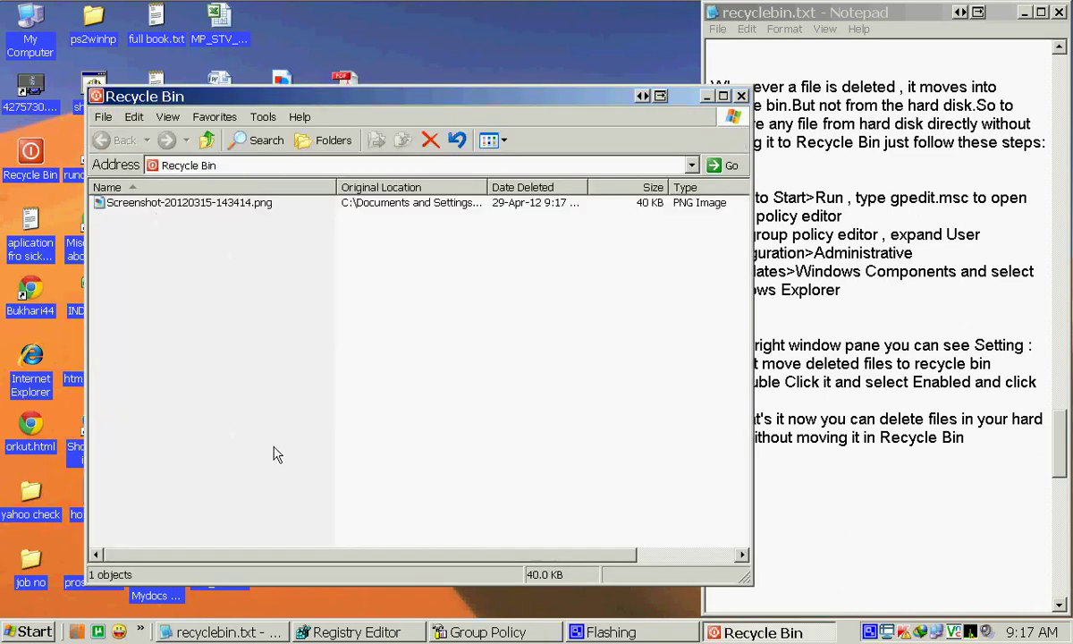
Add the line "Oops! may be a restart needed!" below the last instruction in the notes.
left_click(912, 501)
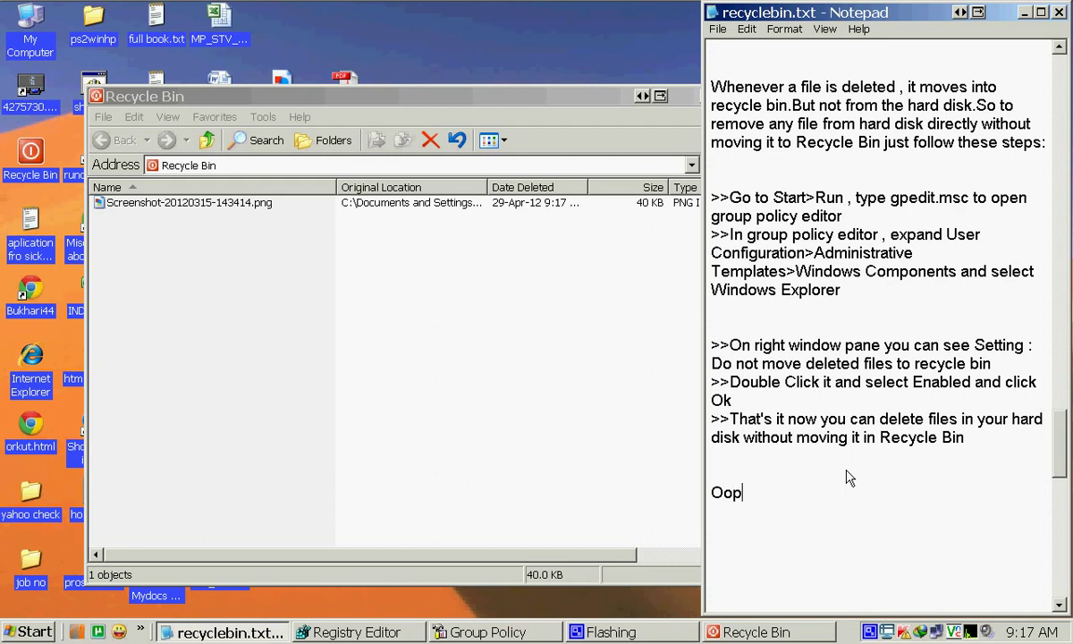
type("Oops! may")
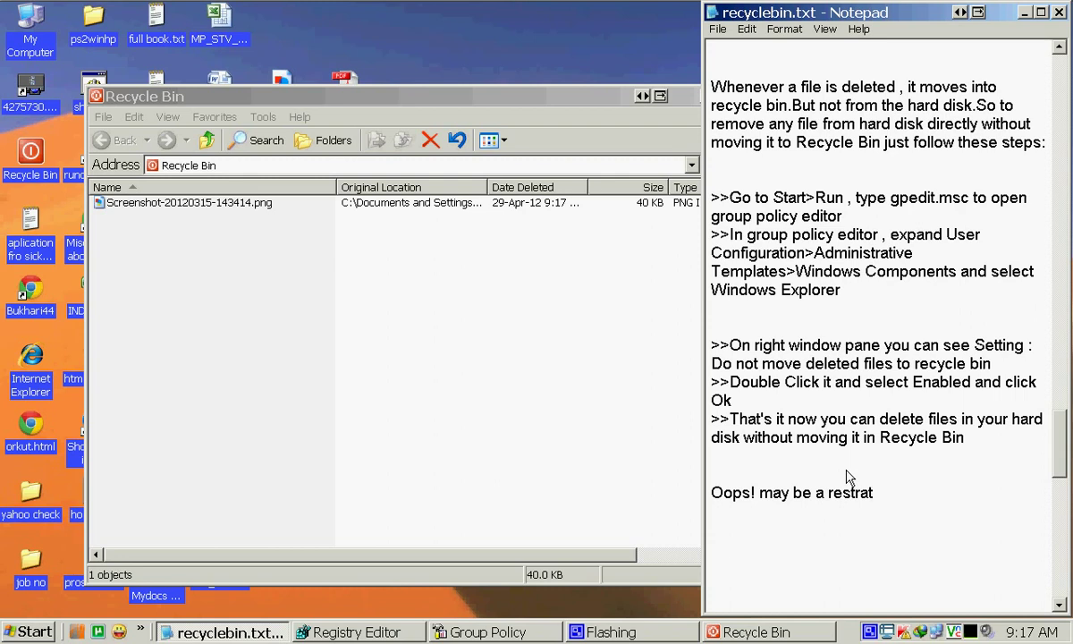
type("be a restart needed!")
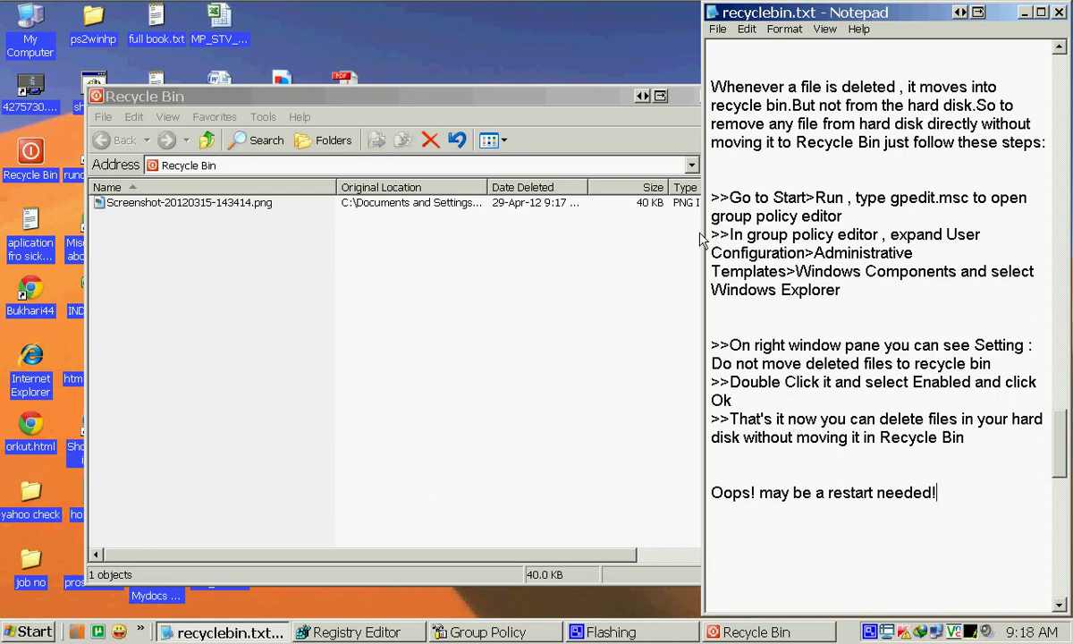
Undo the screenshot's deletion from within the Recycle Bin window and close that window.
left_click(656, 266)
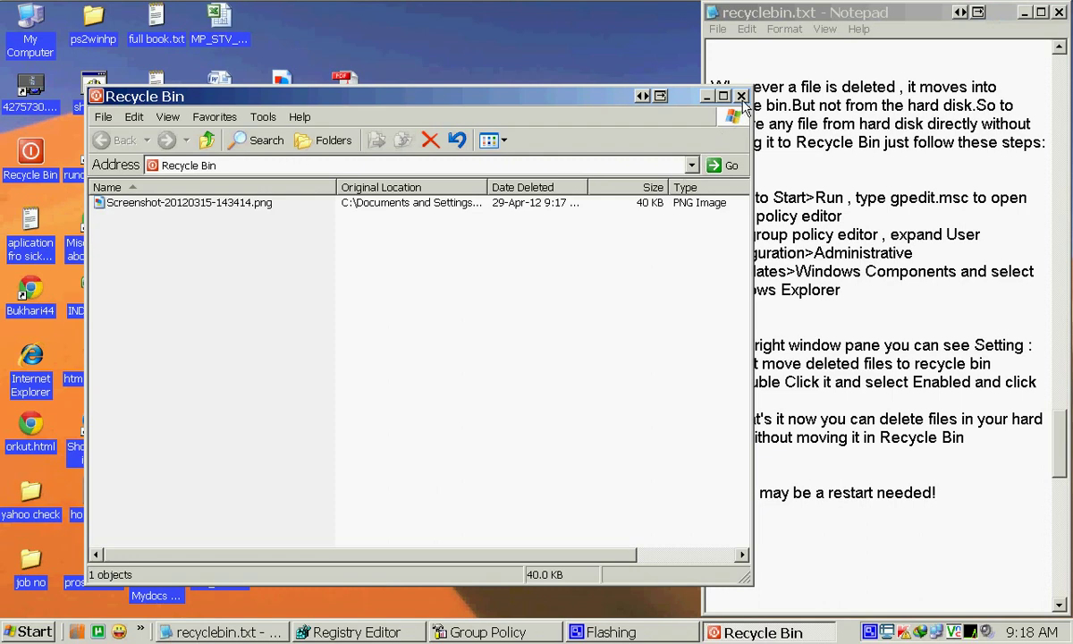
right_click(544, 200)
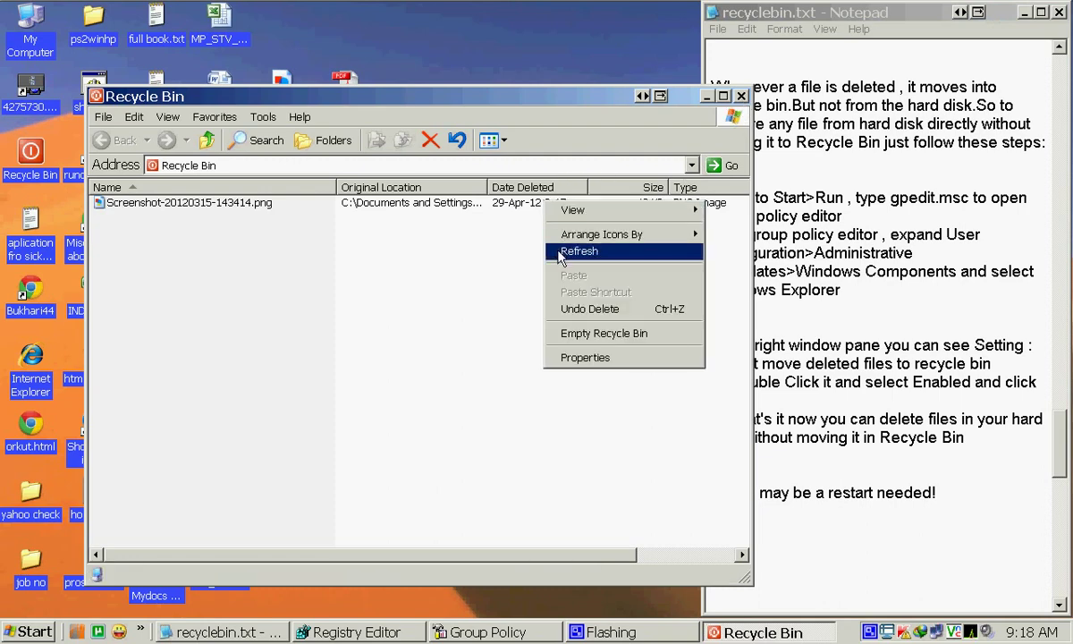
left_click(576, 308)
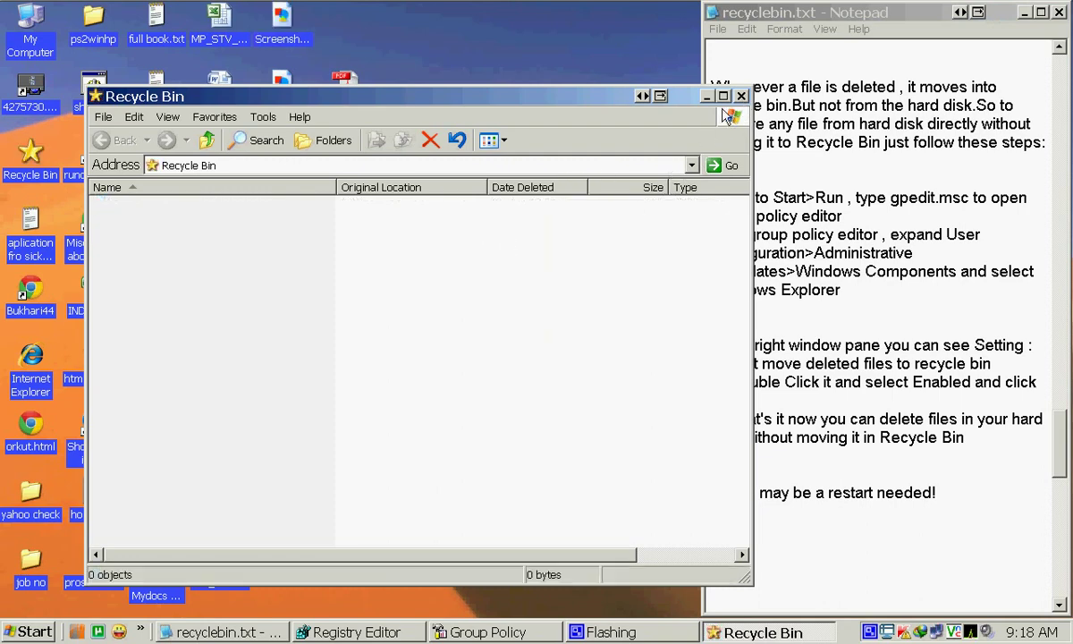
left_click(740, 96)
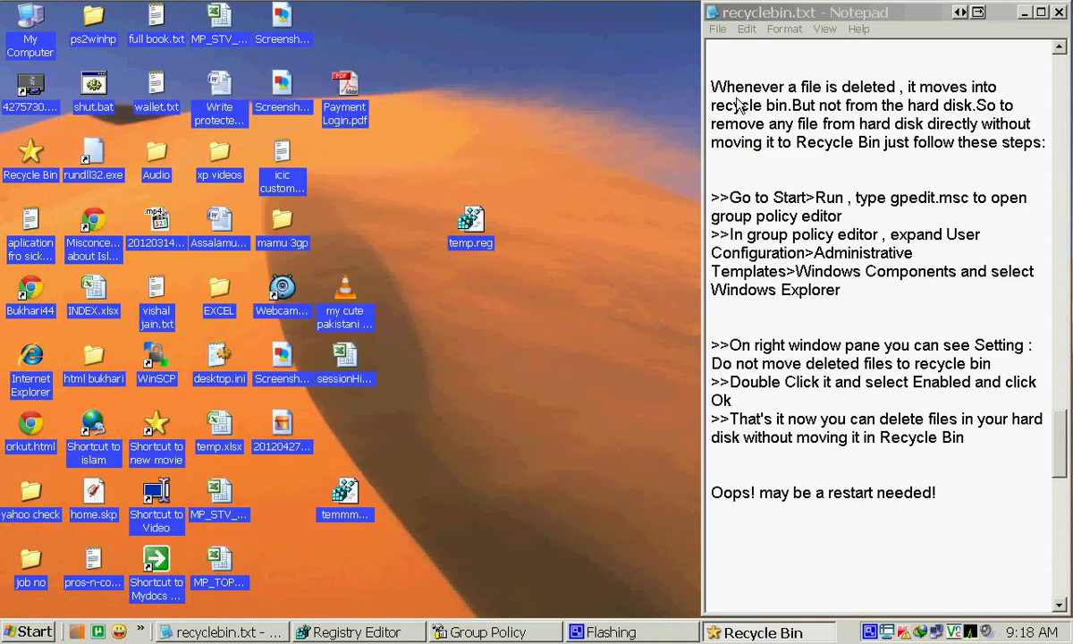
Delete the two uppermost Screenshot files in the same desktop column together and open the Recycle Bin to check for them.
left_click(297, 28)
left_click(284, 85, "ctrl")
right_click(261, 87)
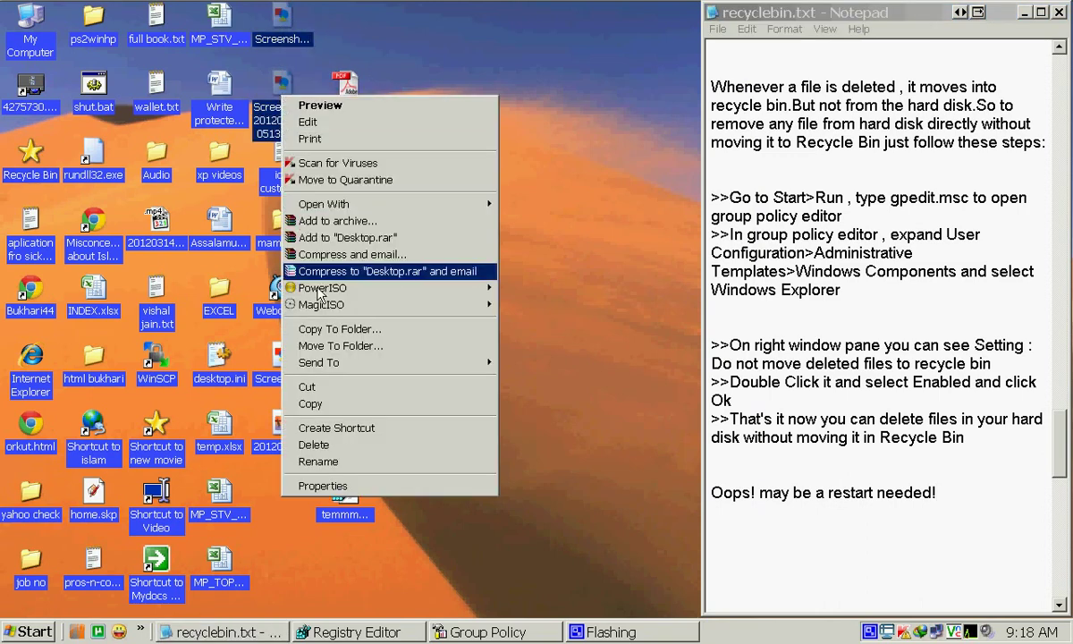
left_click(304, 443)
left_click(572, 346)
double_click(32, 153)
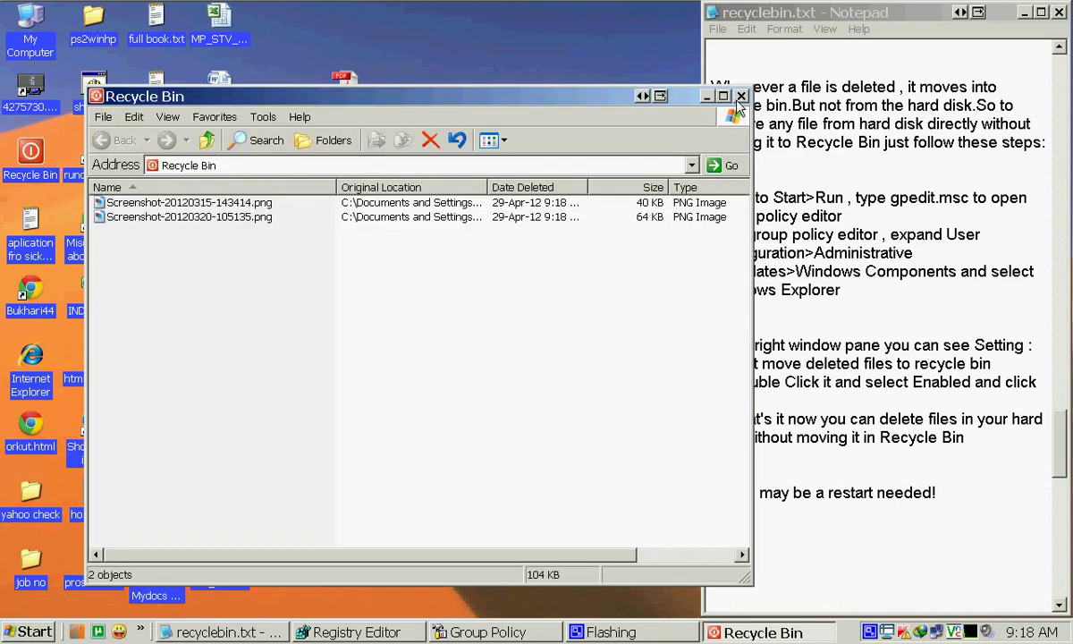
Restore both deleted screenshots from the Recycle Bin to the desktop.
left_click(740, 96)
right_click(35, 168)
key("ctrl+a")
right_click(133, 222)
left_click(157, 255)
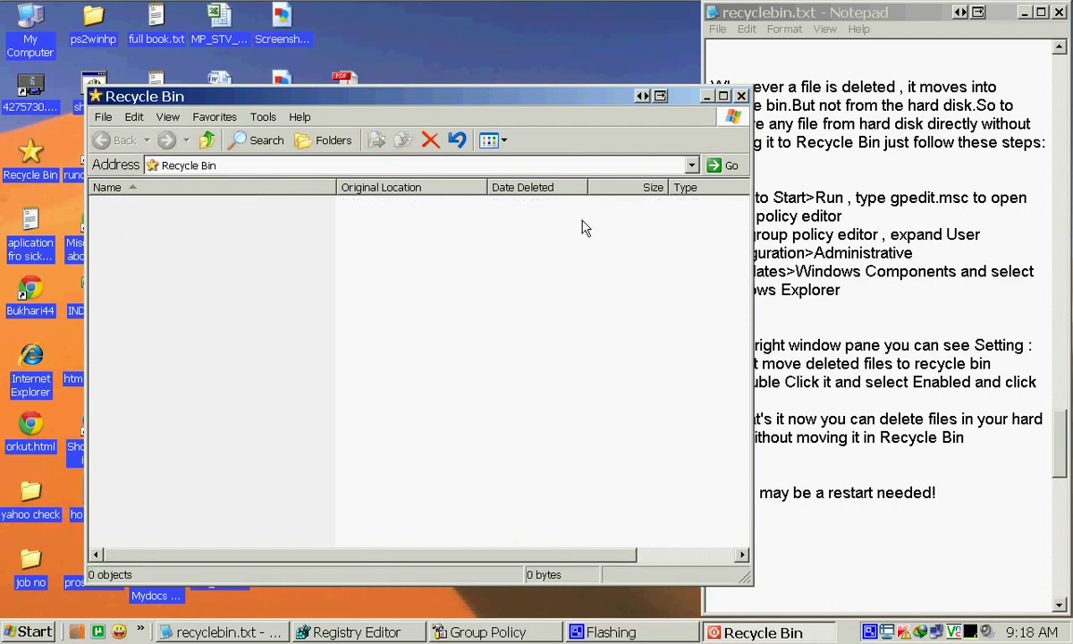
Close the Recycle Bin window and turn off the delete confirmation dialog in the Recycle Bin's properties.
left_click(741, 96)
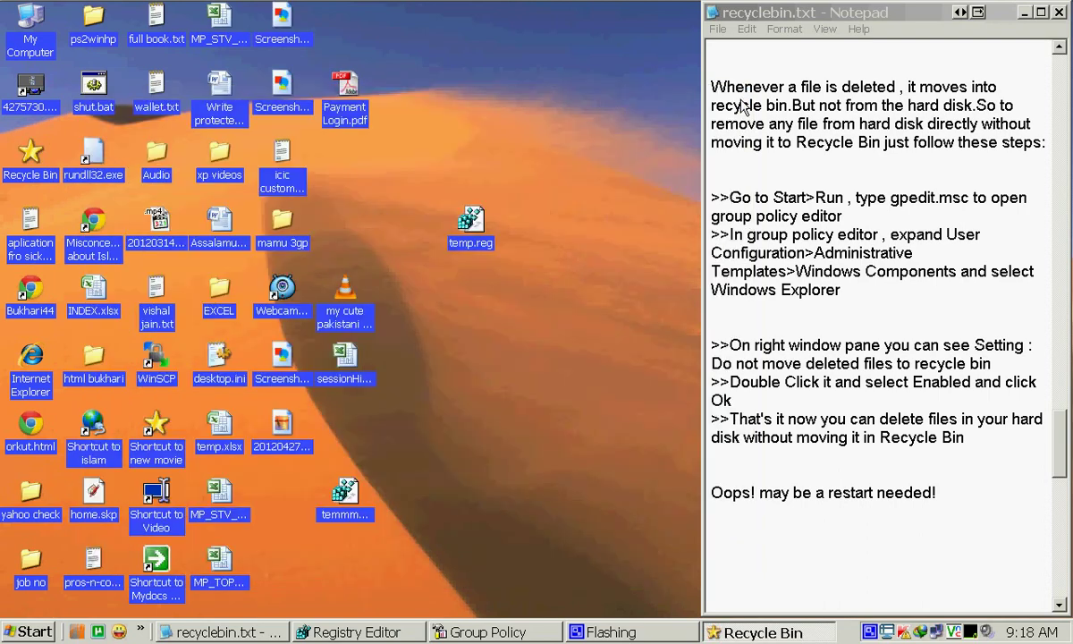
right_click(42, 175)
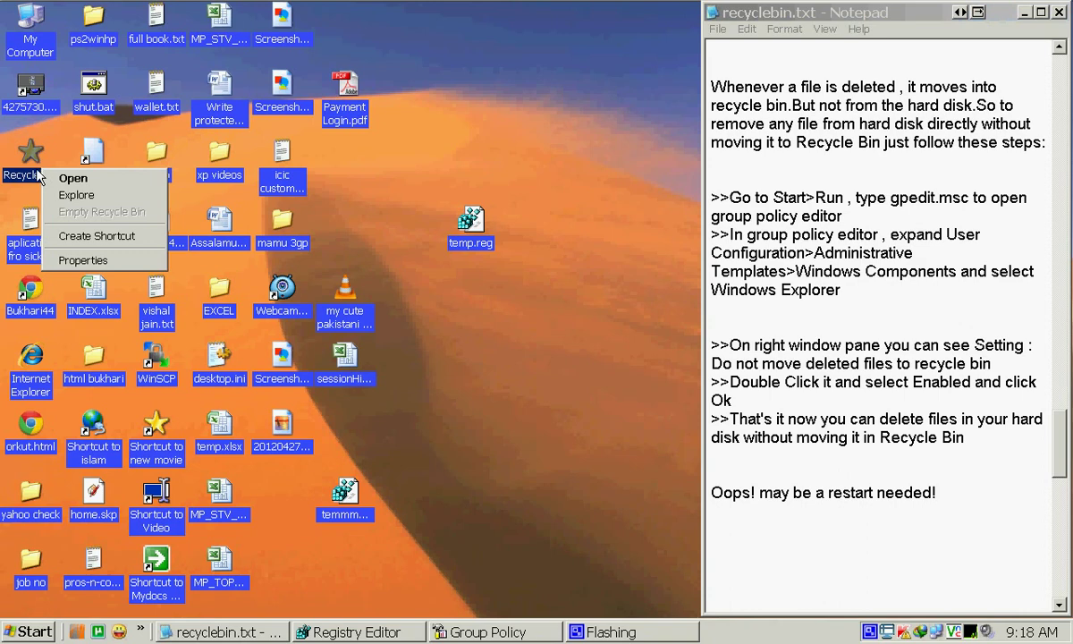
left_click(46, 254)
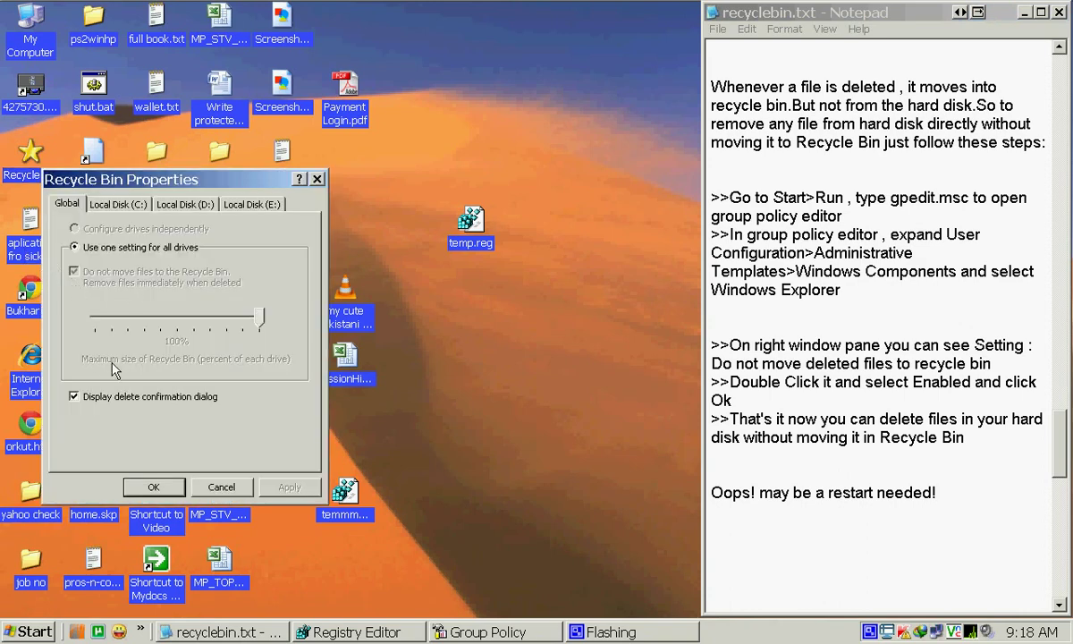
left_click(82, 396)
Add the line "DIsplay the confermation dilog?? uncheck it" below the restart remark in the notes.
left_click(938, 523)
type("DIsplay the")
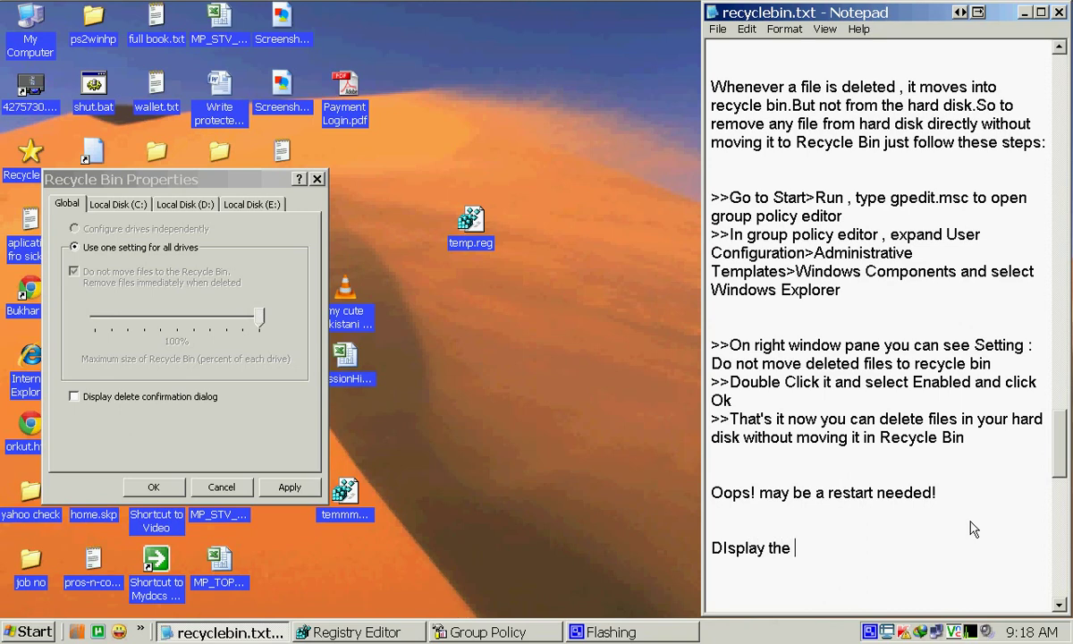
type(" confermation dilo")
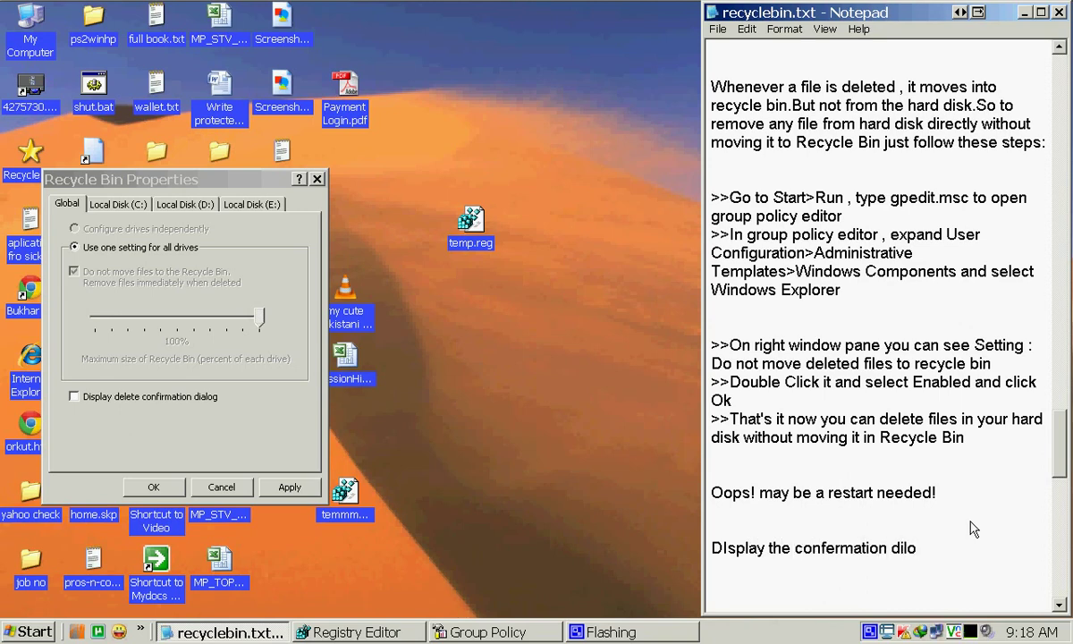
type("g?? uncheck it")
Apply and confirm the Recycle Bin properties, and refresh the desktop.
left_click(282, 487)
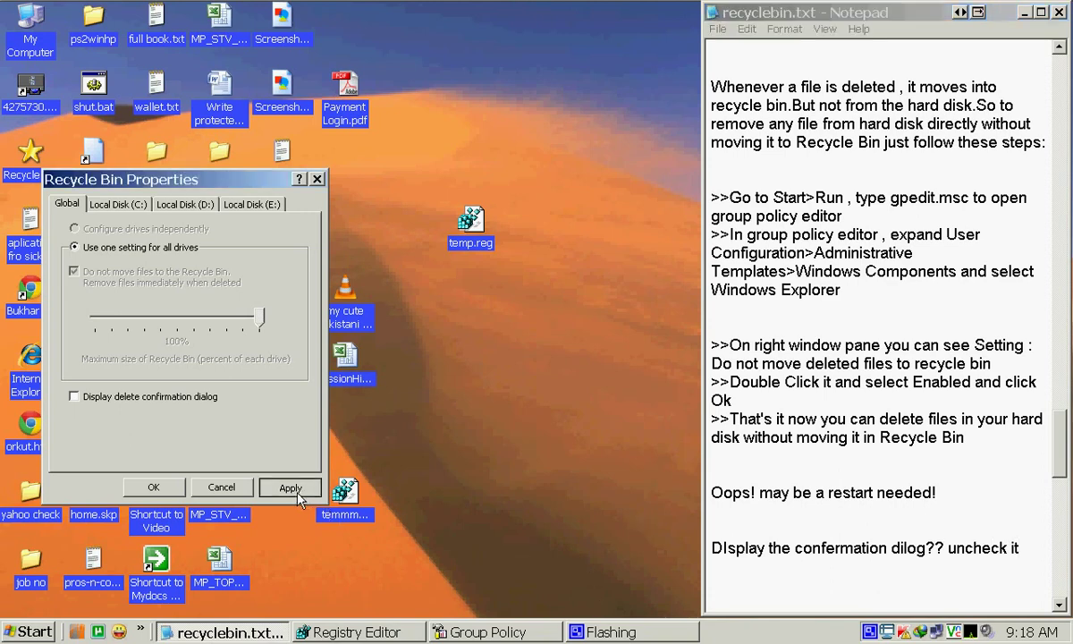
left_click(154, 488)
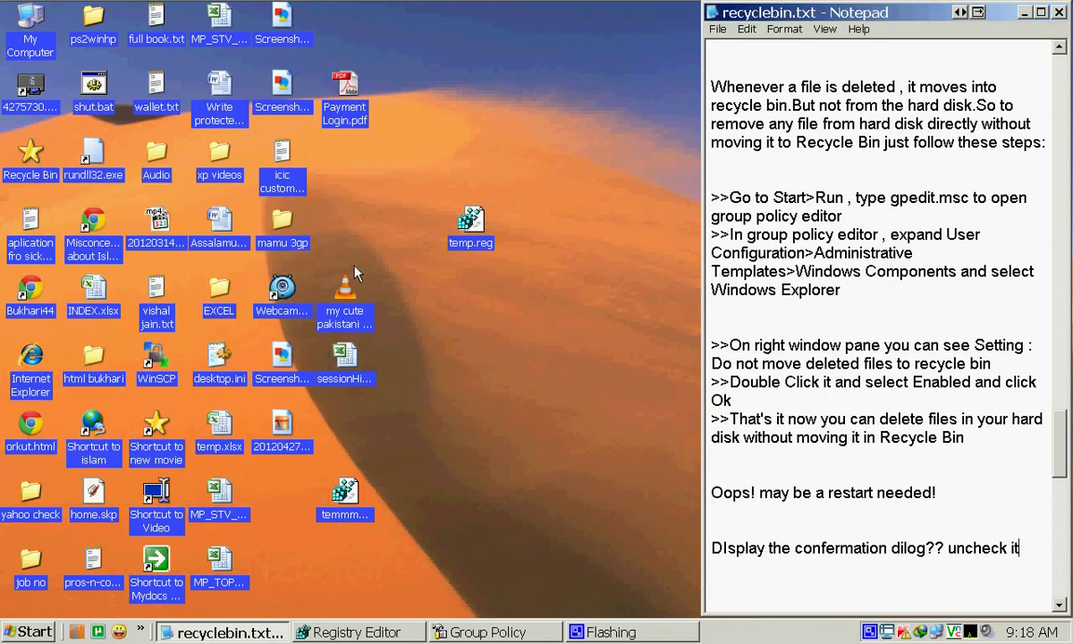
right_click(376, 208)
left_click(385, 230)
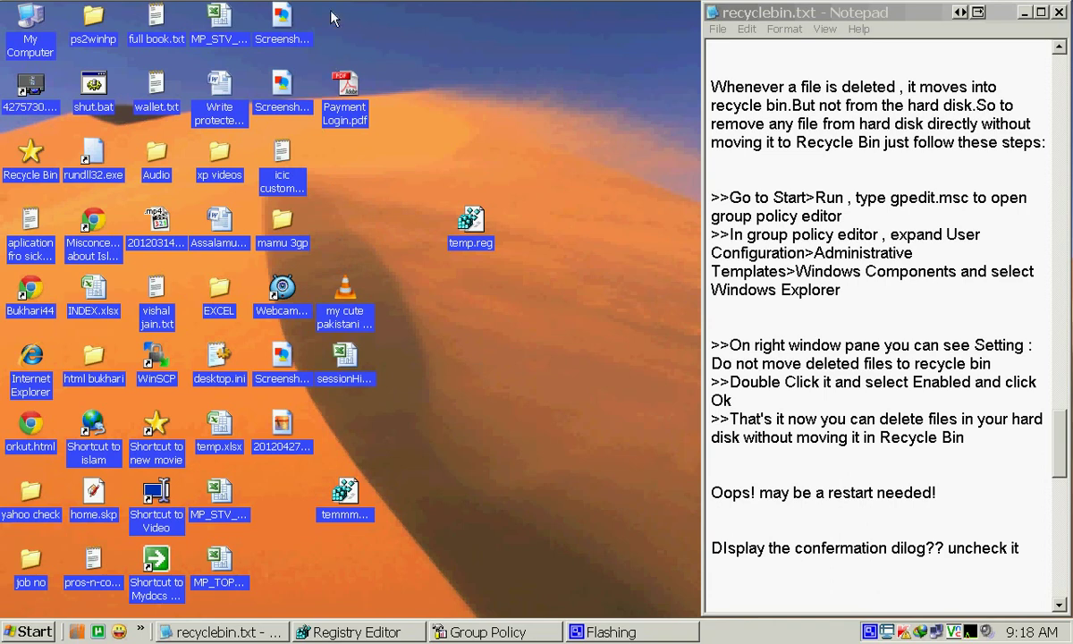
Delete the two uppermost Screenshot files together, checking the Recycle Bin's contents before and after the deletion.
double_click(25, 165)
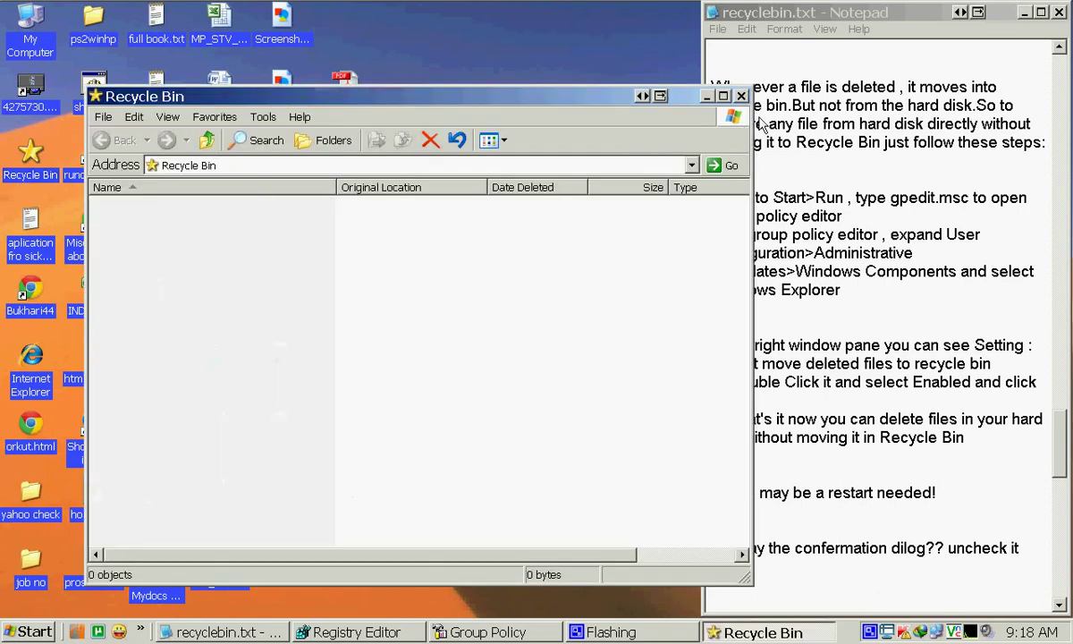
left_click(741, 96)
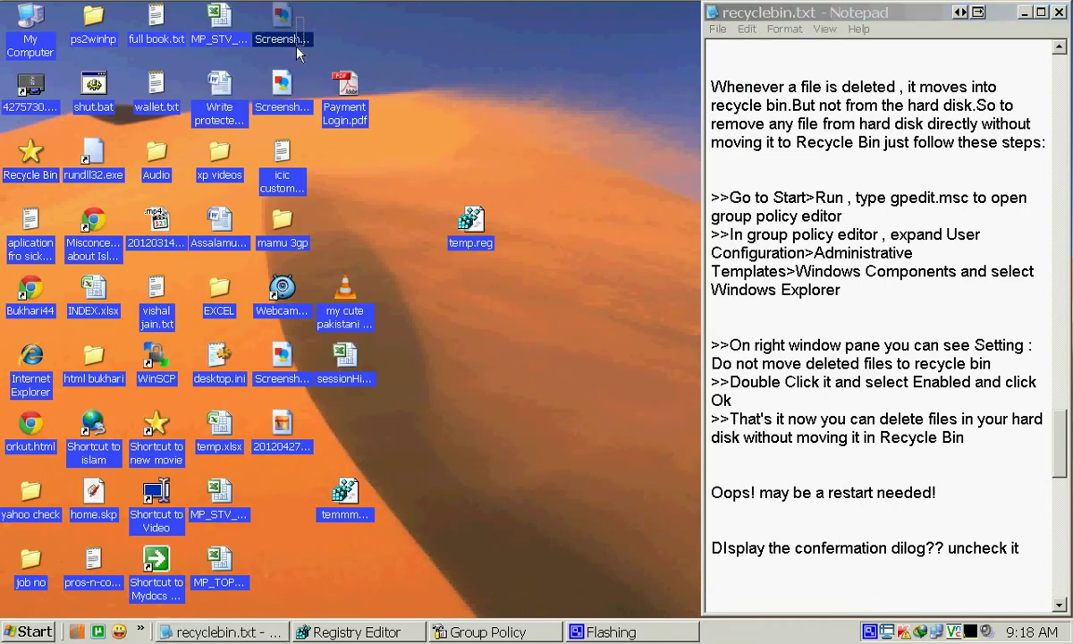
right_click(273, 91)
left_click(284, 443)
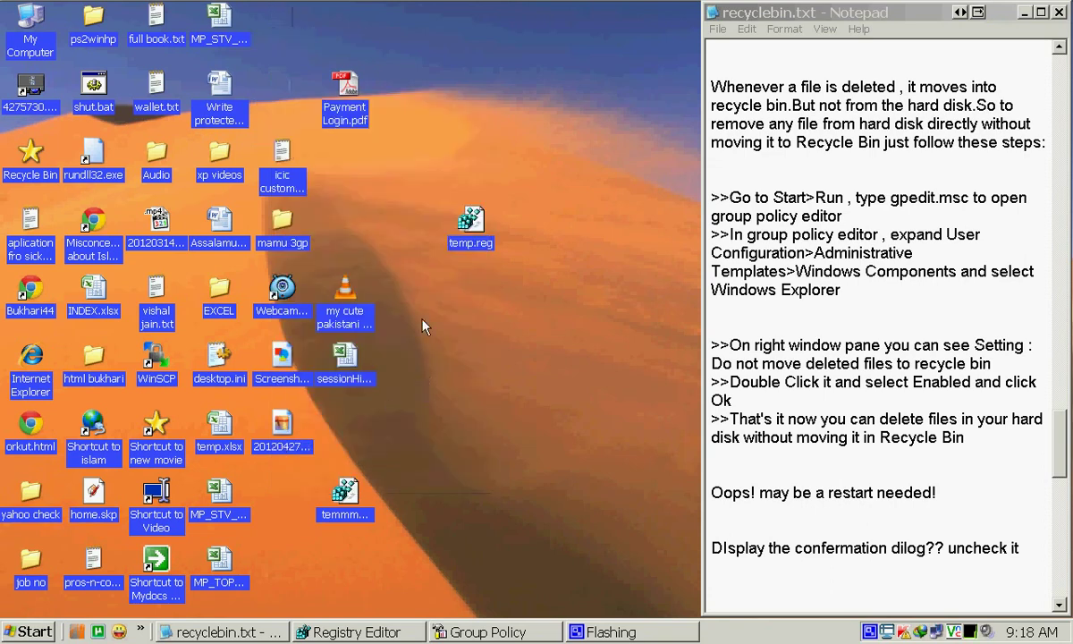
double_click(31, 179)
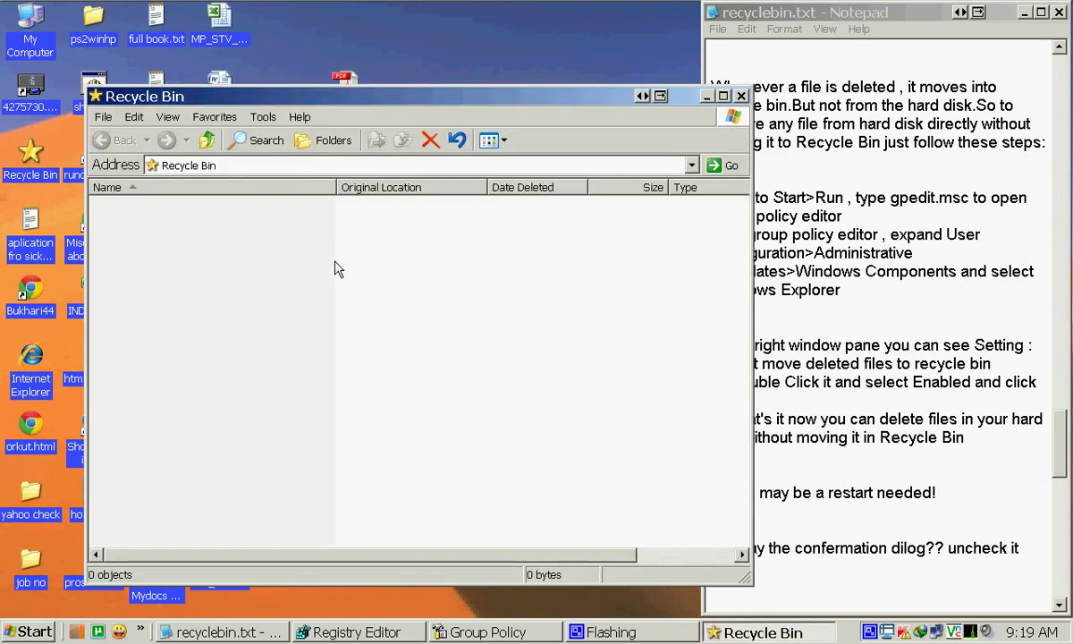
Minimize the Recycle Bin window and add the line "it wokrs" at the end of the current notes section.
left_click(707, 98)
key("Return")
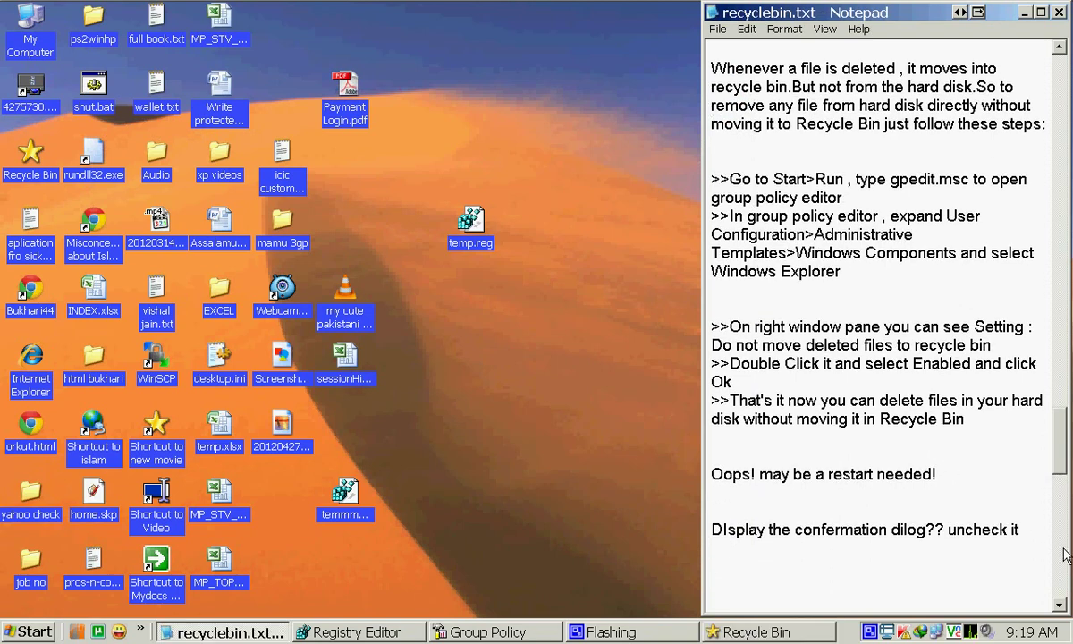
type("it wokrs")
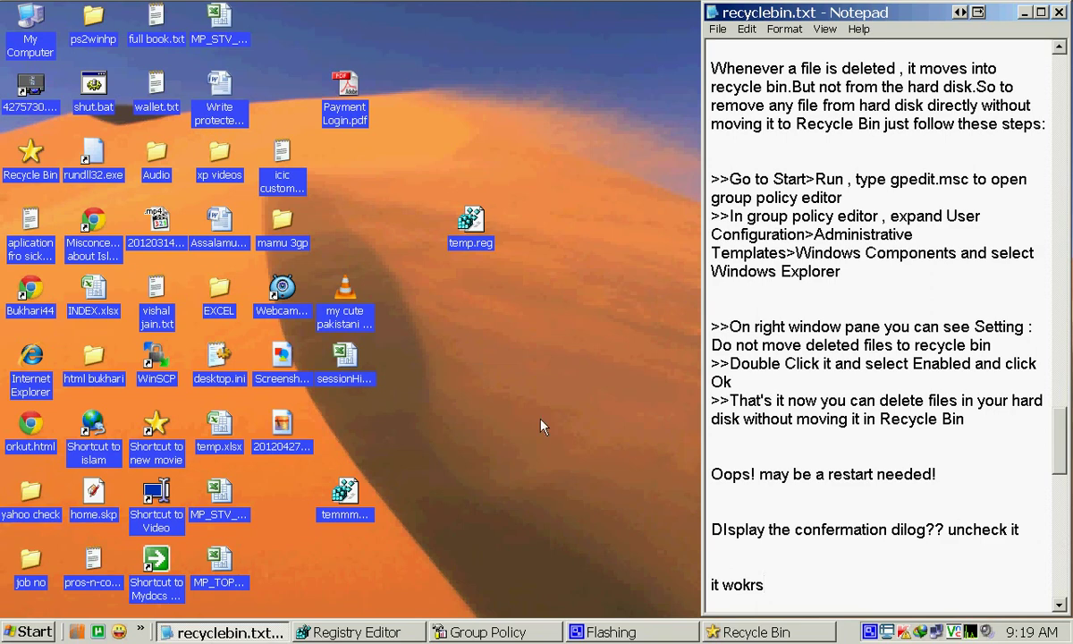
Delete the remaining Screenshot file and the 20120427 file below it together, and check the Recycle Bin for them.
left_click(482, 426)
left_click_drag(277, 498, 268, 367)
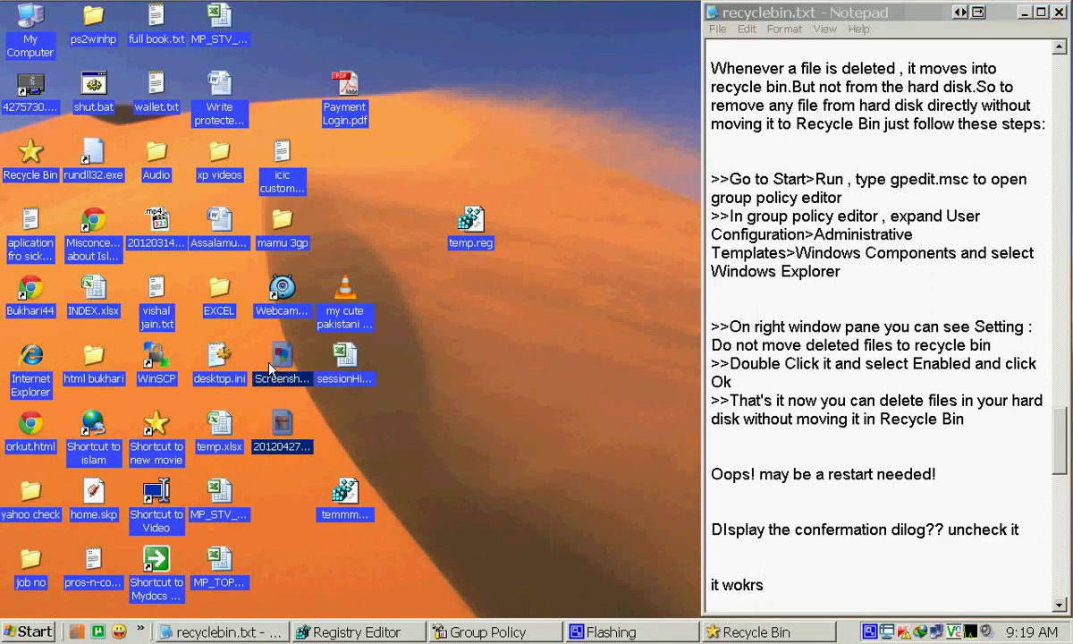
right_click(277, 359)
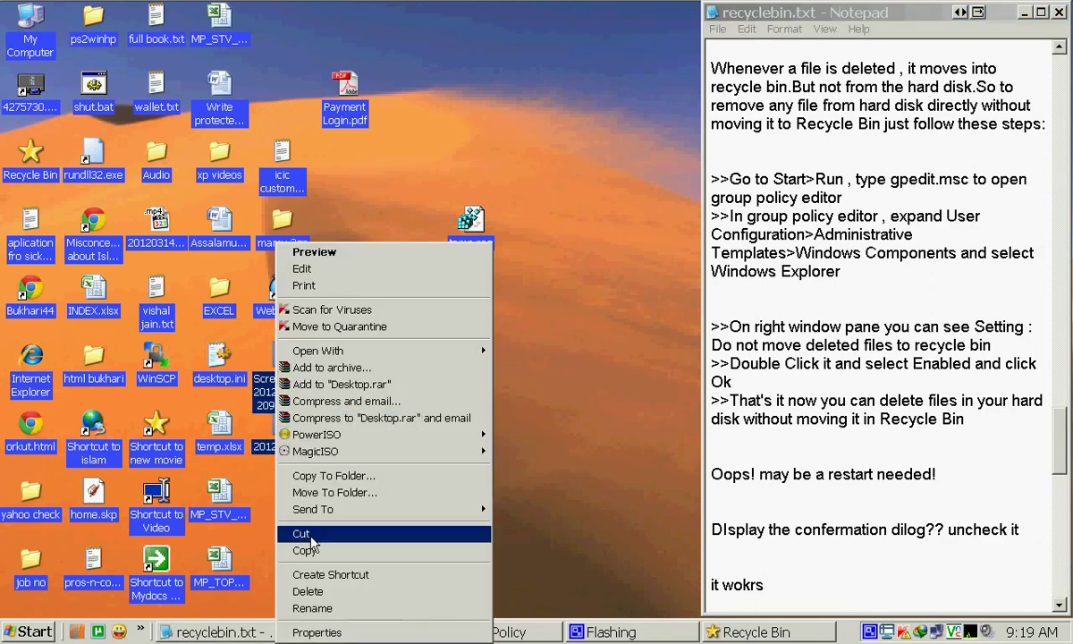
left_click(308, 591)
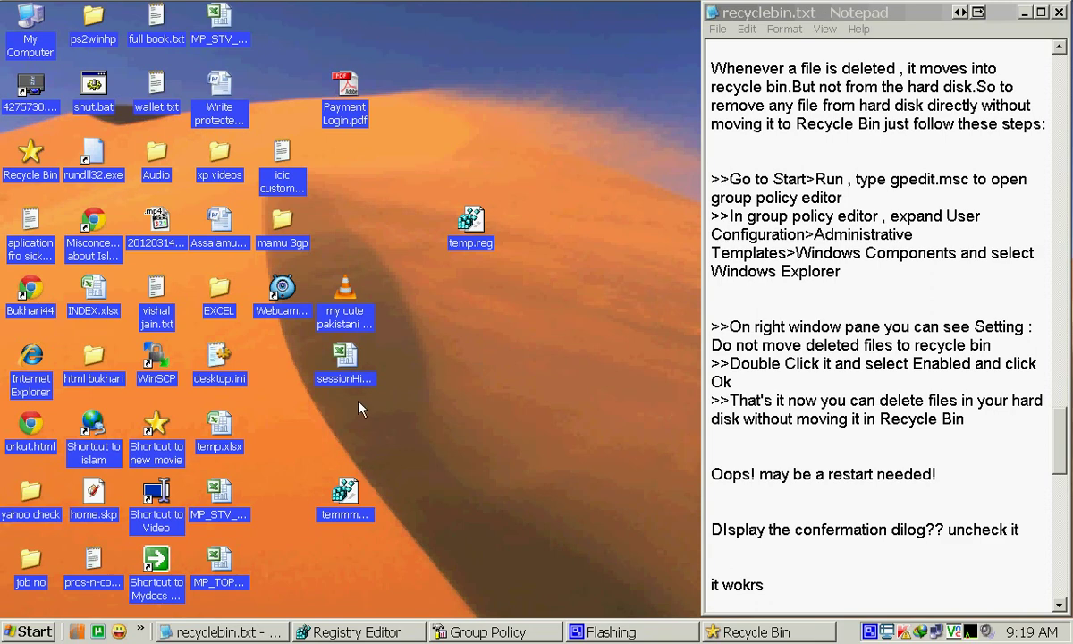
double_click(31, 177)
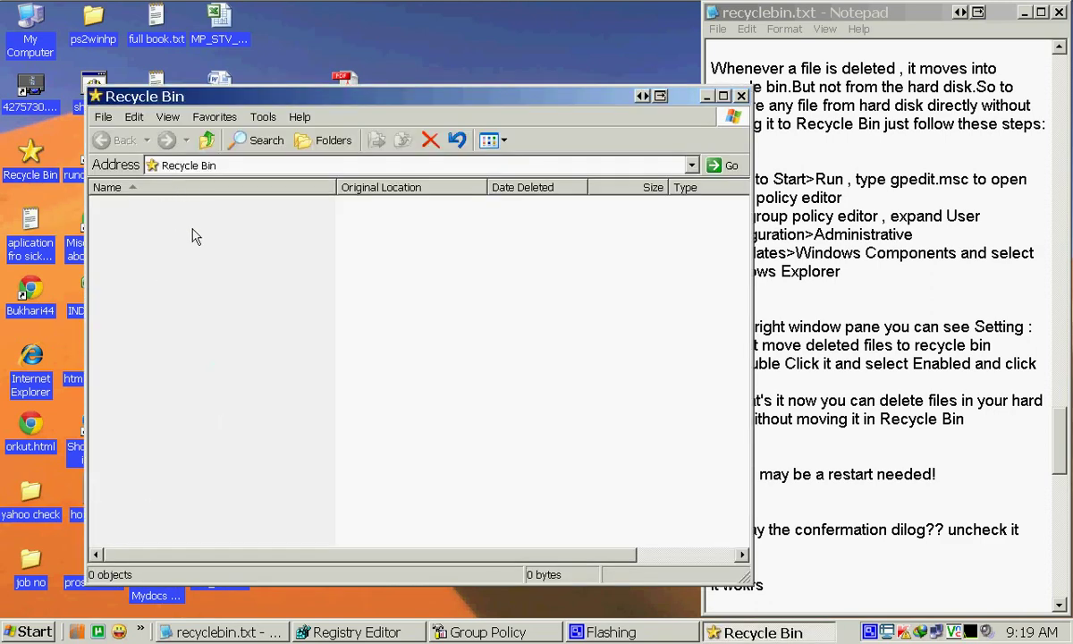
left_click(741, 95)
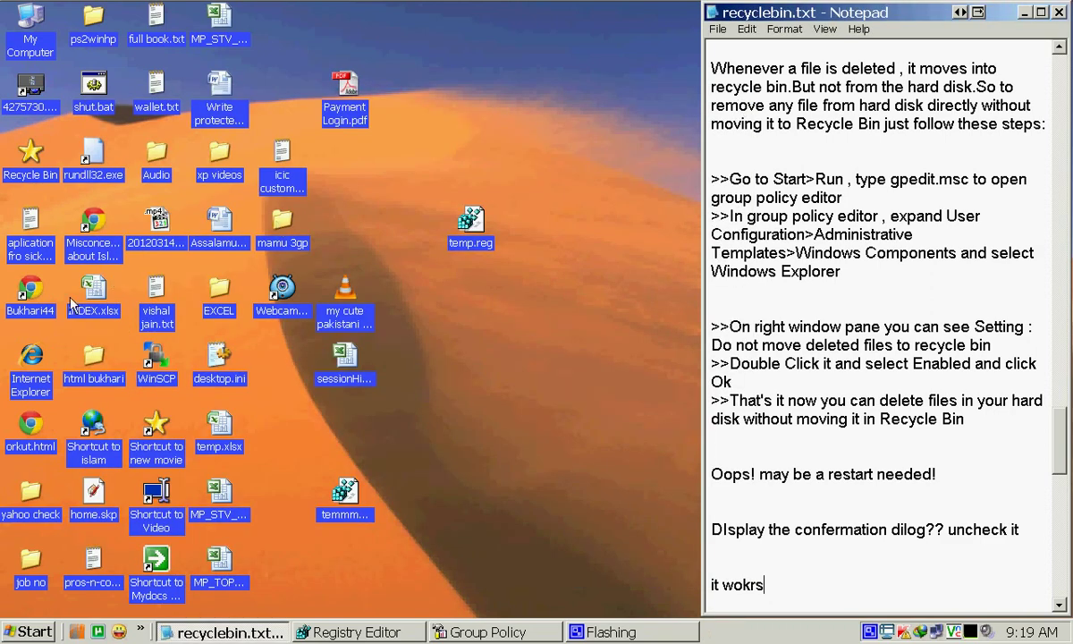
Set the "Do not move deleted files to the Recycle Bin" policy to Not Configured and minimize Group Policy.
left_click(451, 632)
right_click(420, 455)
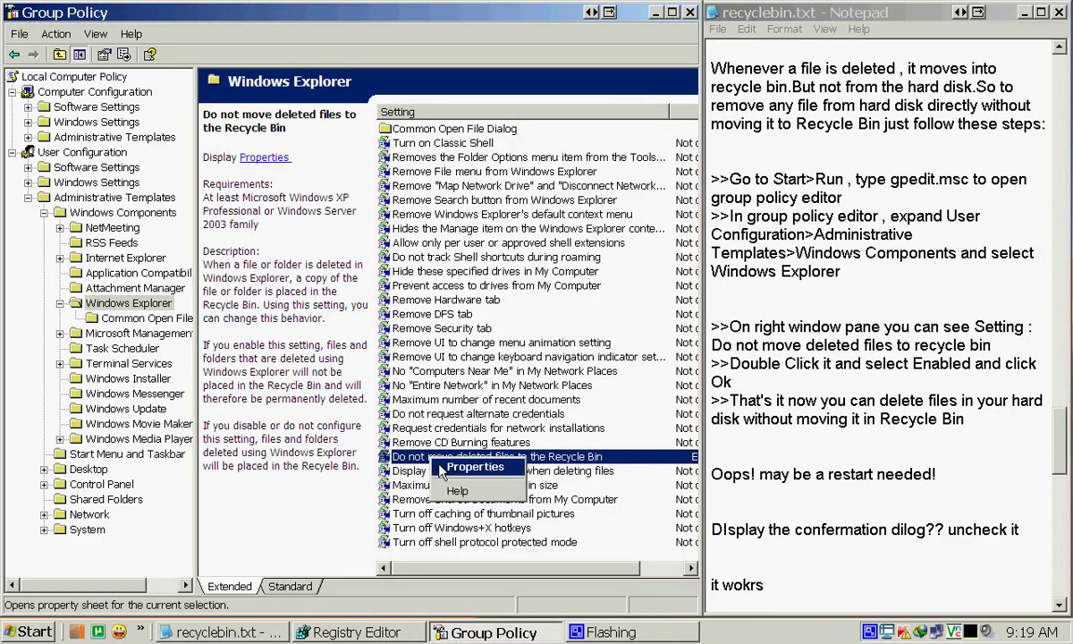
left_click(438, 473)
left_click(207, 218)
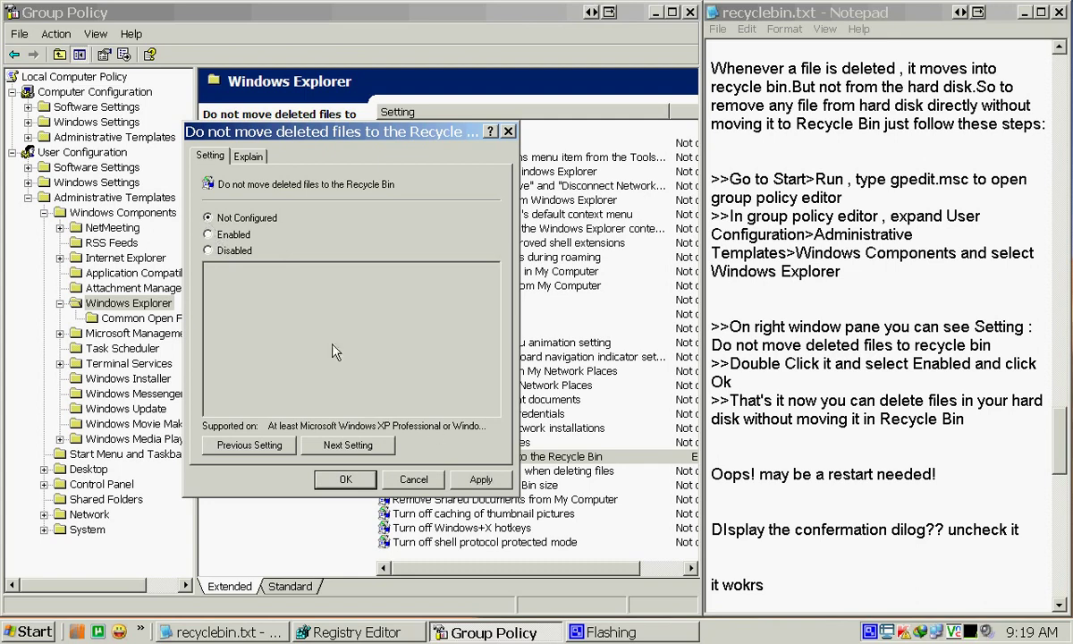
left_click(345, 479)
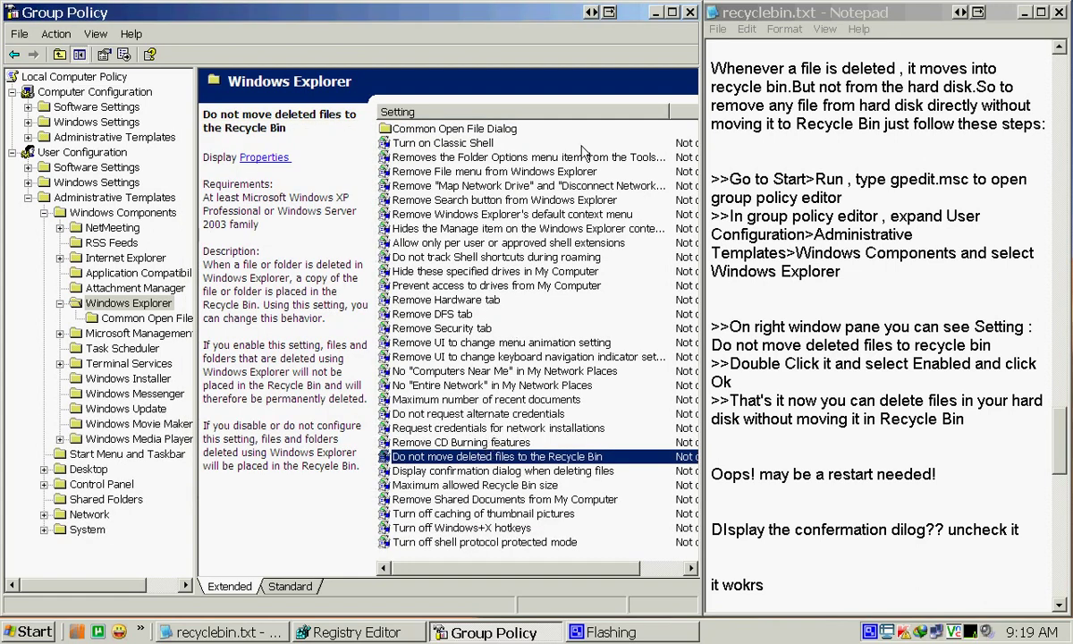
left_click(655, 13)
Review the global settings in the Recycle Bin's properties, close them, and refresh the desktop.
right_click(23, 166)
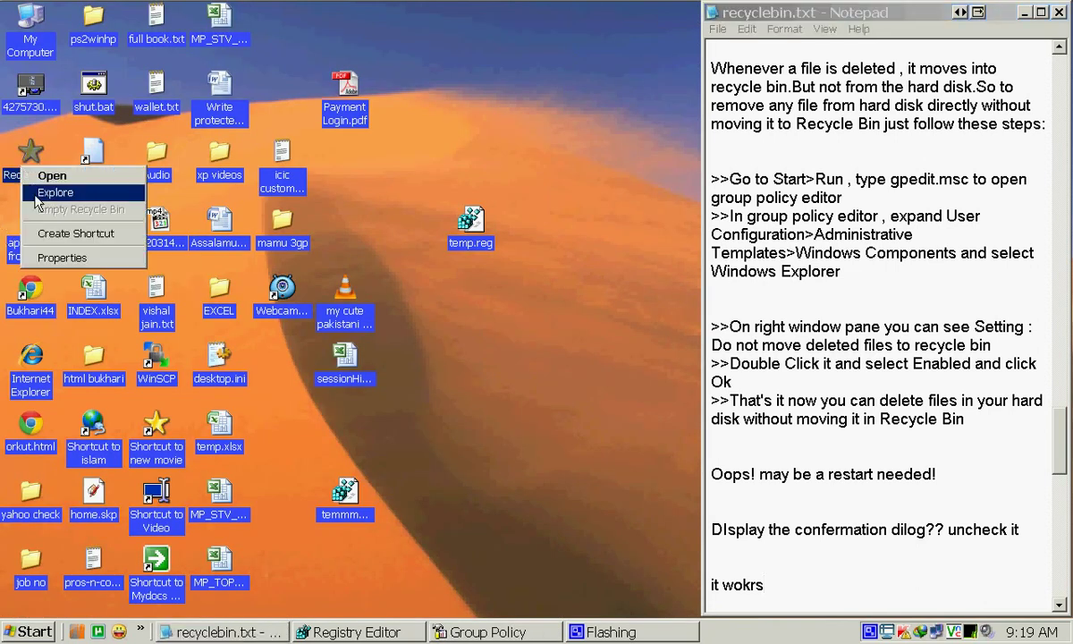
left_click(54, 258)
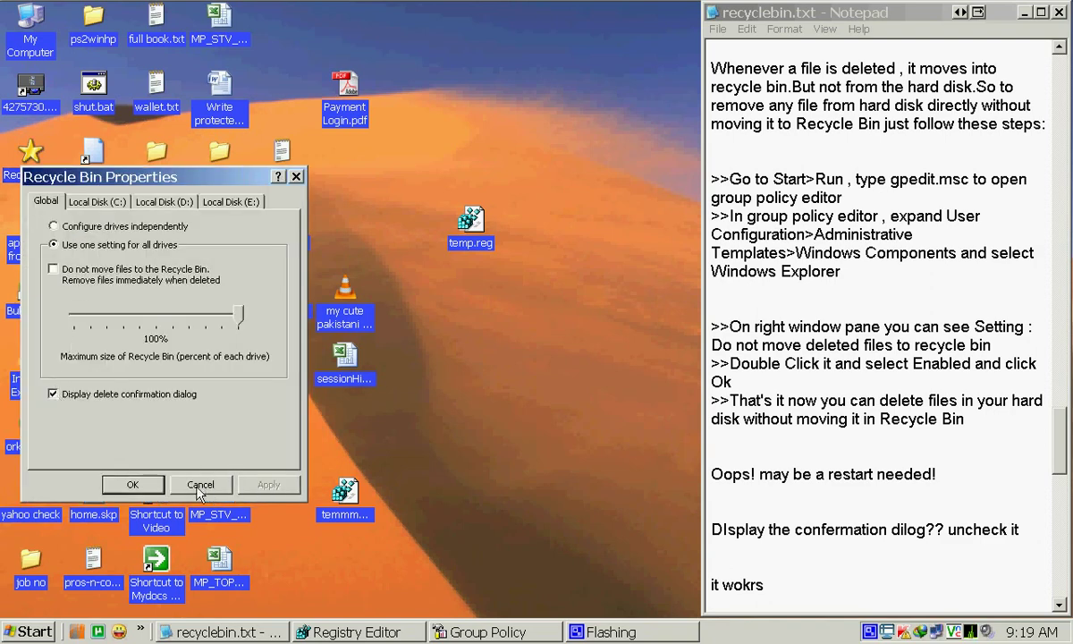
left_click(133, 483)
right_click(349, 162)
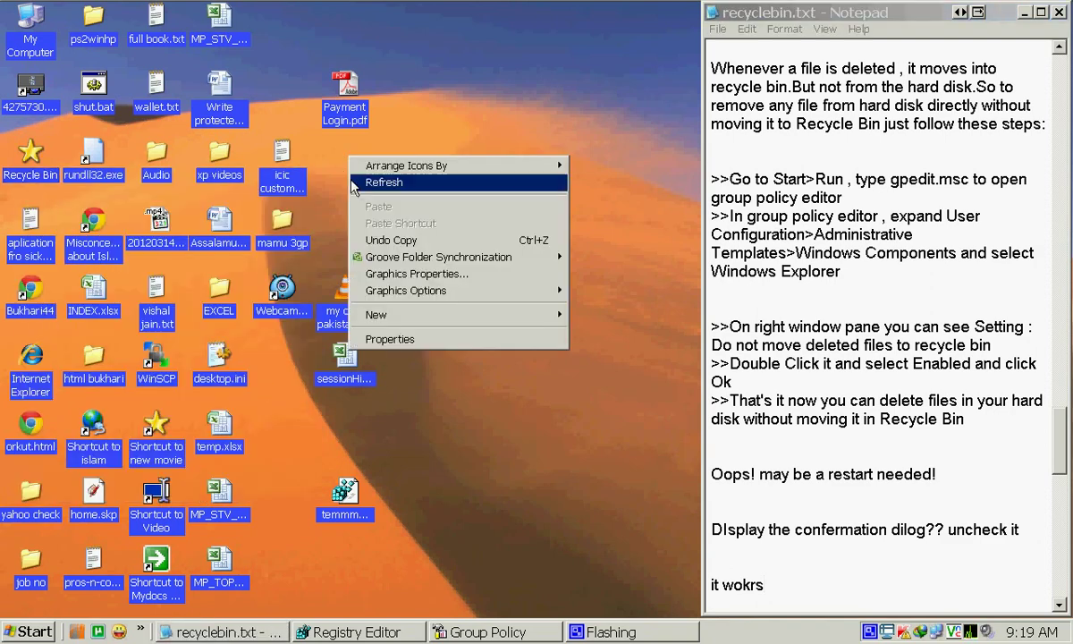
left_click(355, 183)
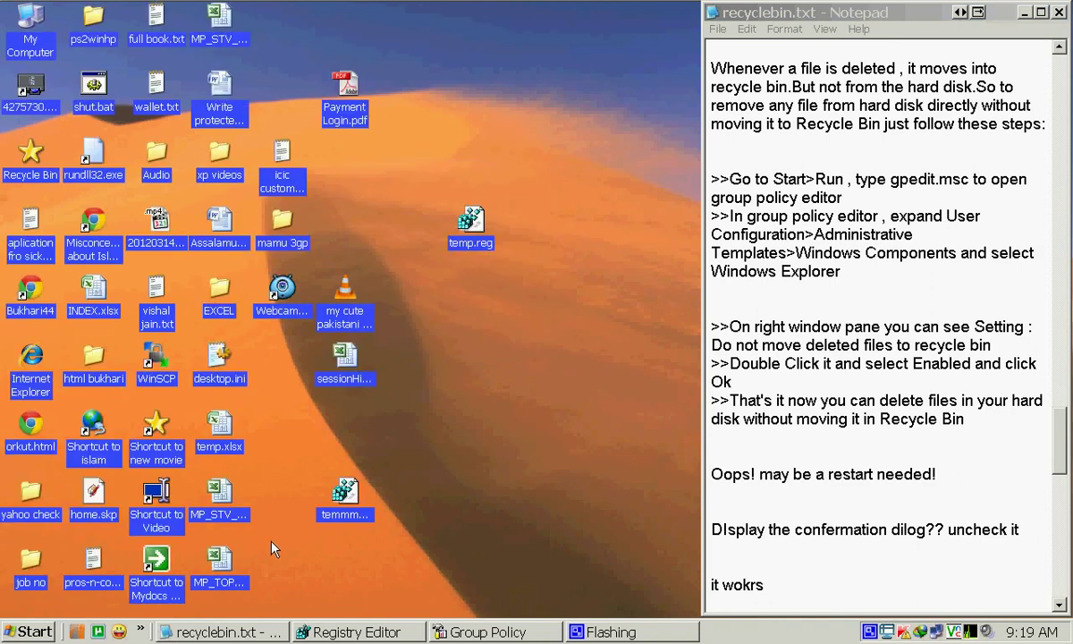
Delete MP_STV_Vtopup_24042012.xls and MP_TOPUP.xls from the desktop together and open the Recycle Bin to check for them.
right_click(220, 487)
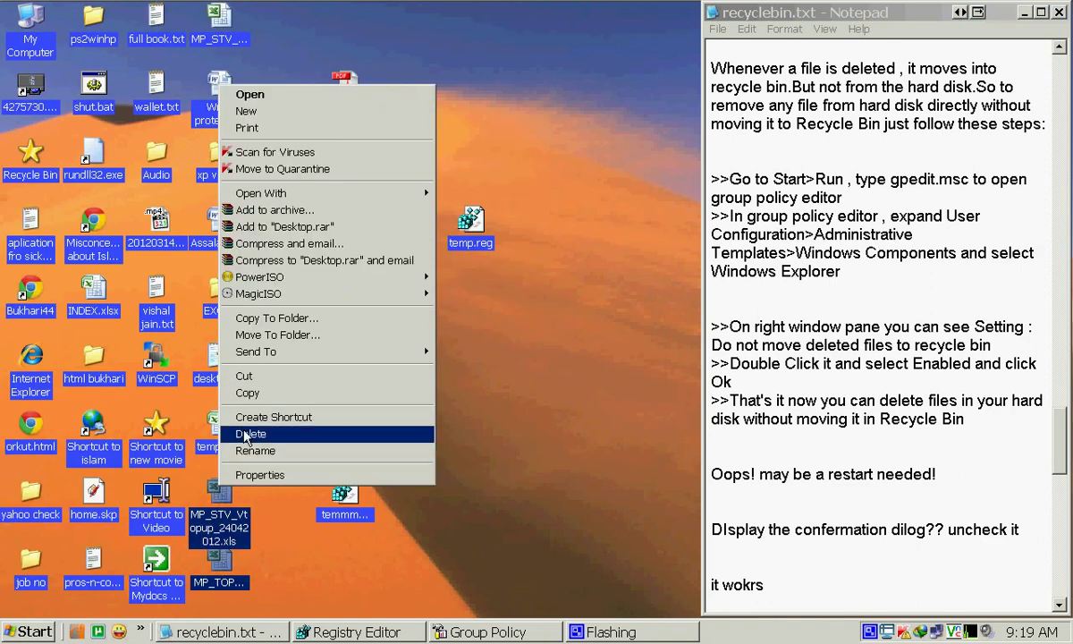
left_click(247, 435)
left_click(581, 342)
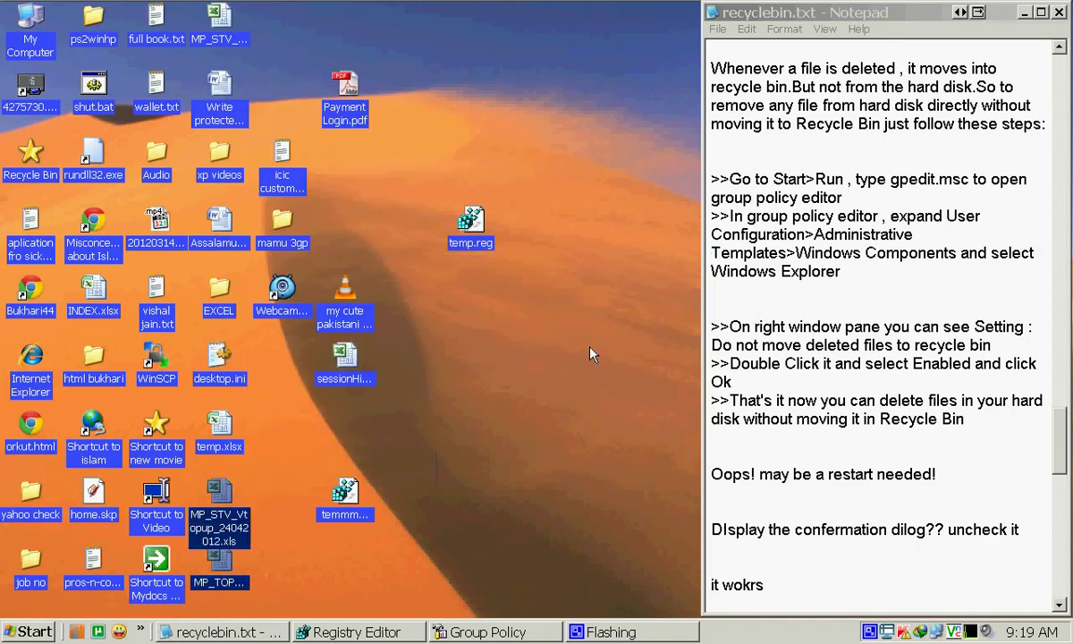
double_click(16, 172)
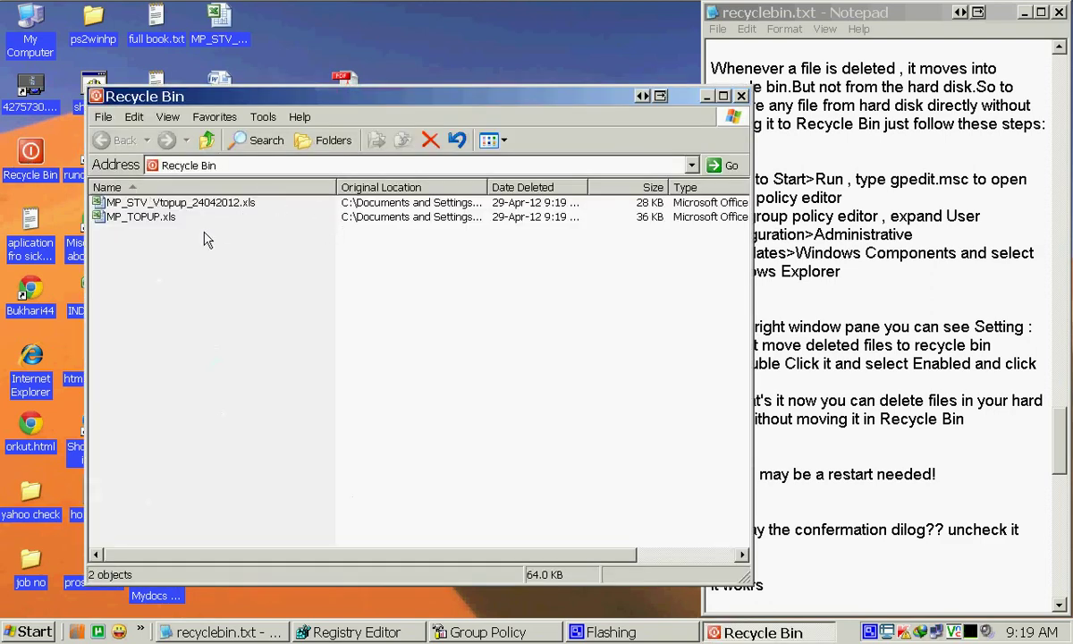
Restore both deleted spreadsheets from the Recycle Bin, close its window, and refresh the desktop.
left_click_drag(214, 253, 145, 201)
right_click(146, 205)
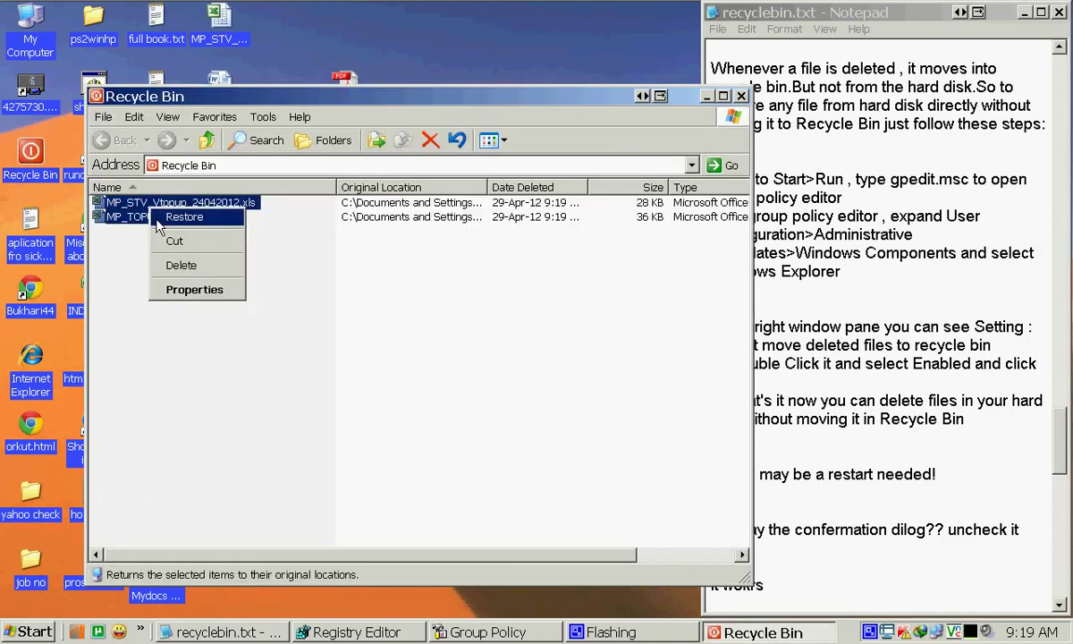
left_click(179, 217)
left_click(741, 96)
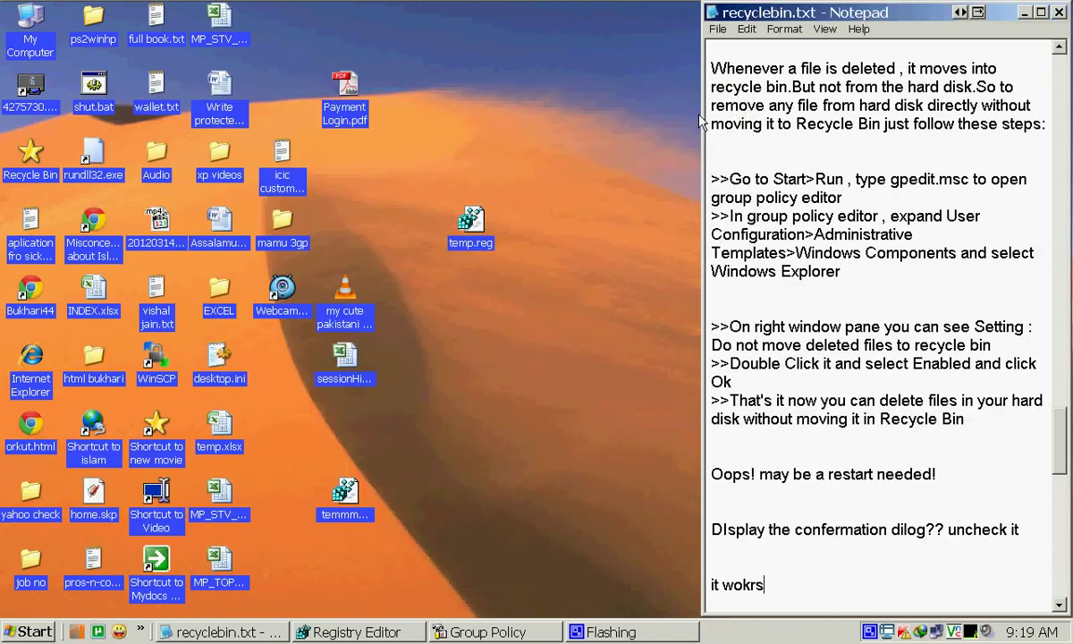
right_click(559, 130)
left_click(595, 148)
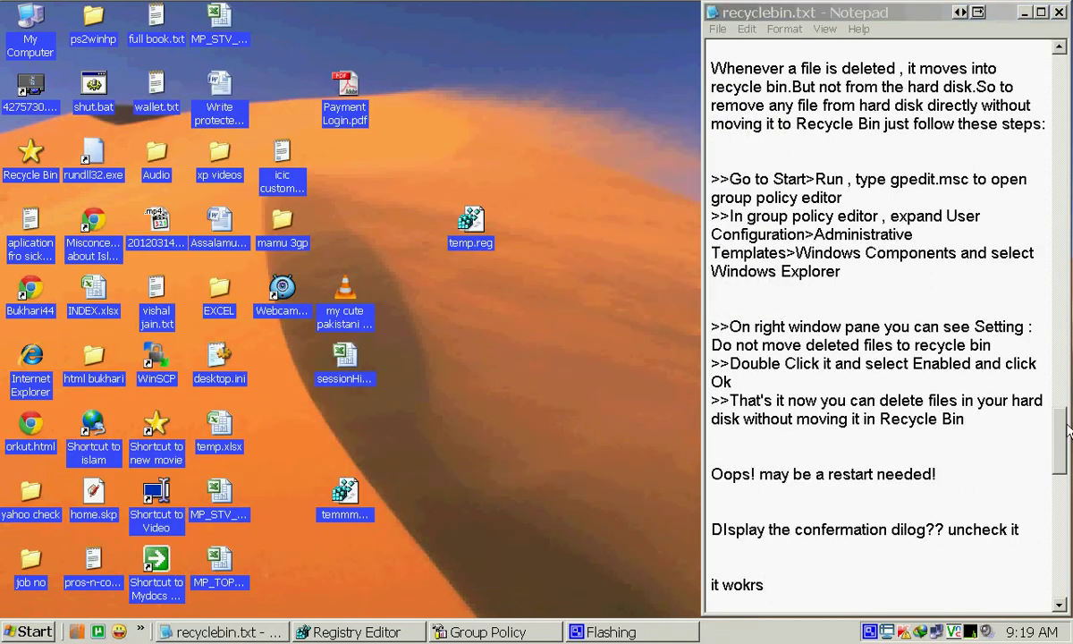
Highlight the "Alternate" paragraph further down the notes, and its words "Shift + Delete", to point out the direct deletion method.
left_click_drag(1063, 435, 1042, 491)
left_click_drag(1030, 311, 613, 286)
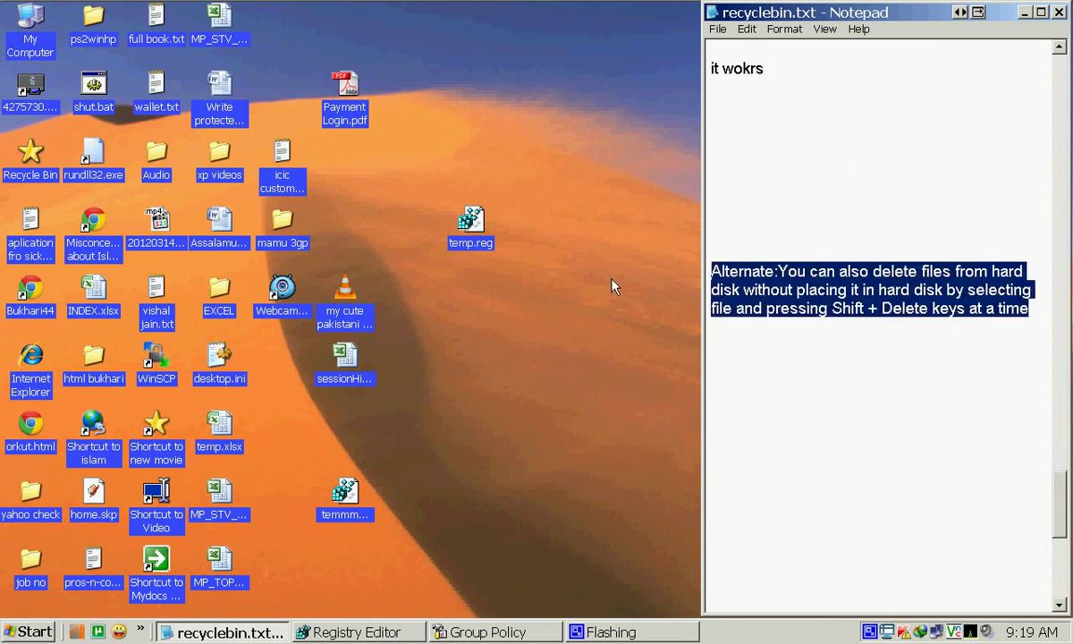
left_click(833, 312)
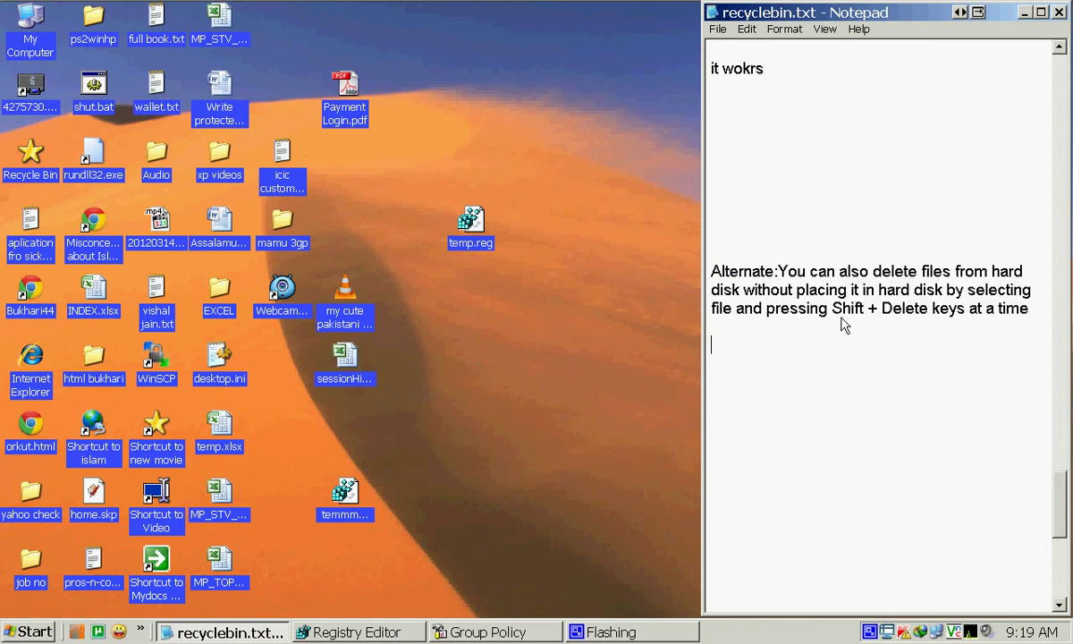
left_click_drag(836, 313, 938, 310)
left_click(537, 349)
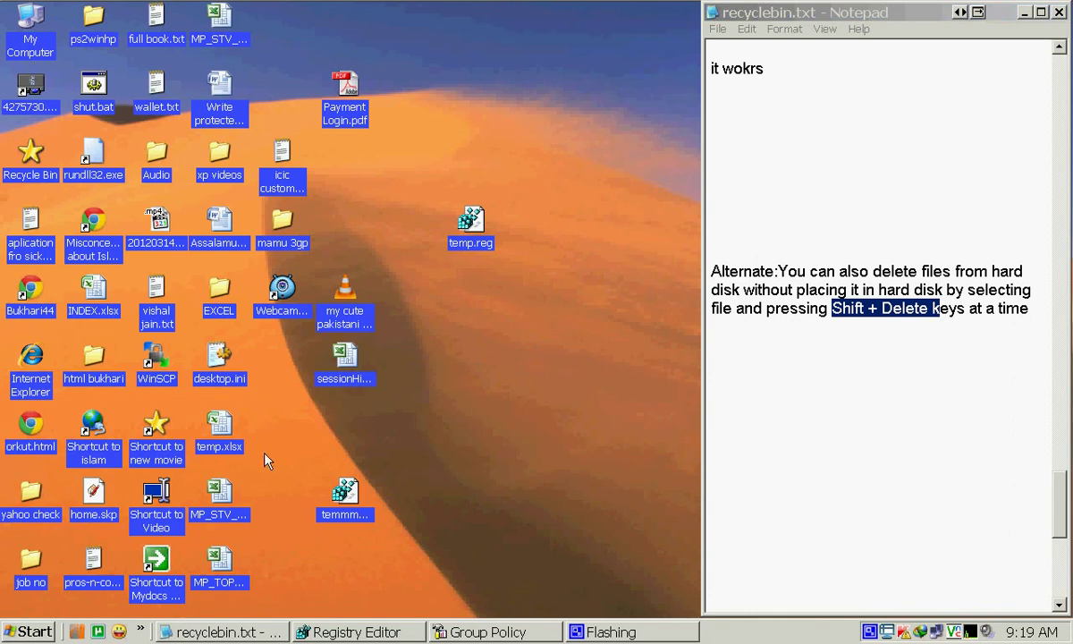
Permanently delete MP_STV_Vtopup_24042012.xls and MP_TOPUP.xls, check the Recycle Bin for them, close it, and refresh the desktop.
left_click_drag(256, 467, 225, 585)
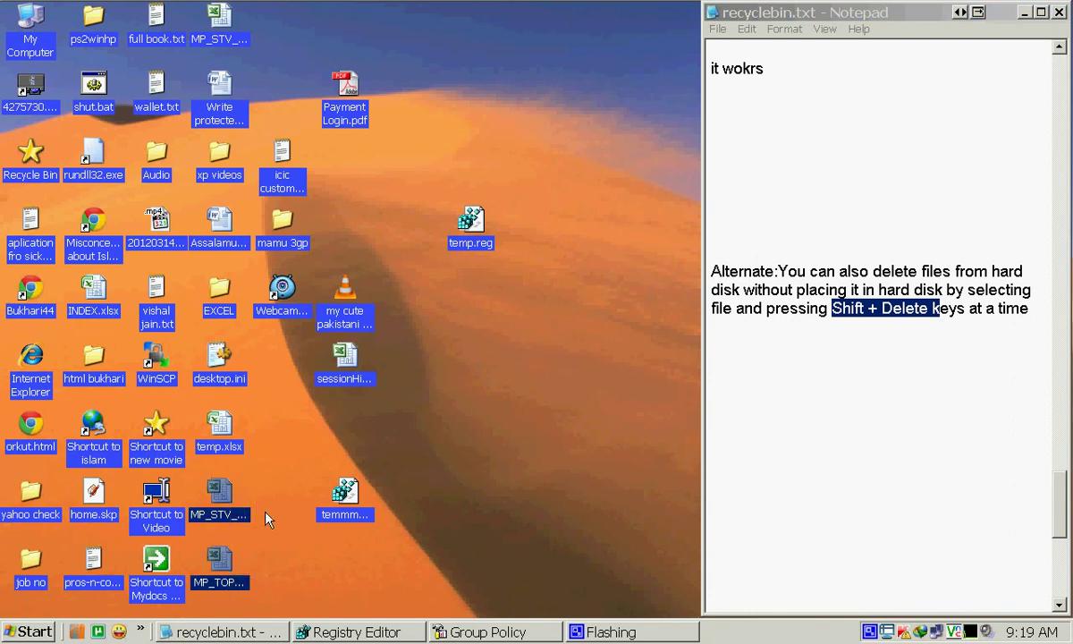
key("shift+Delete")
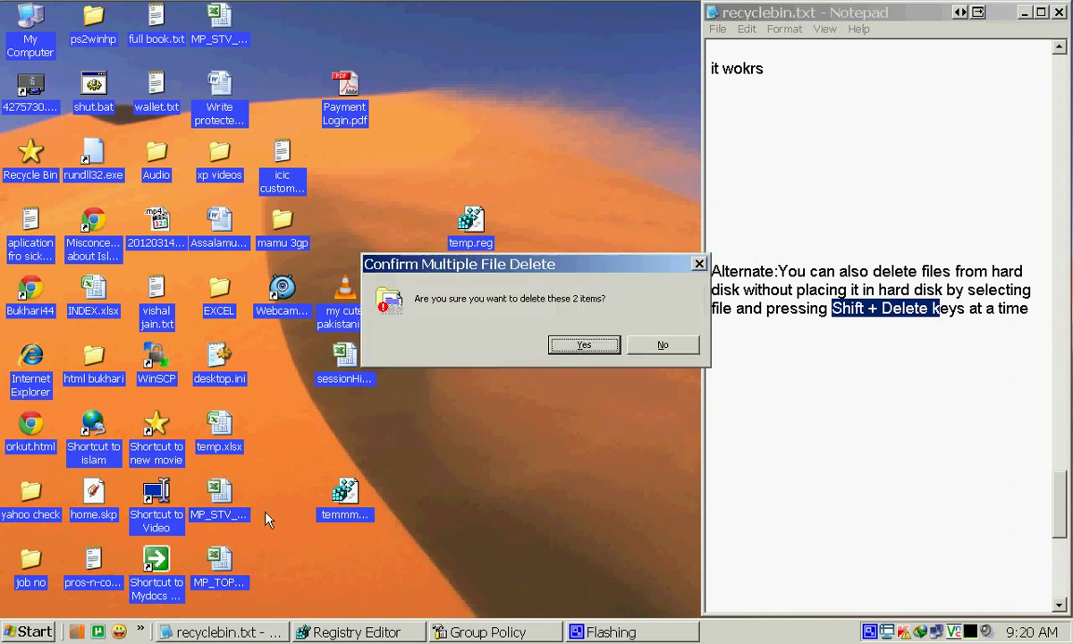
left_click(584, 345)
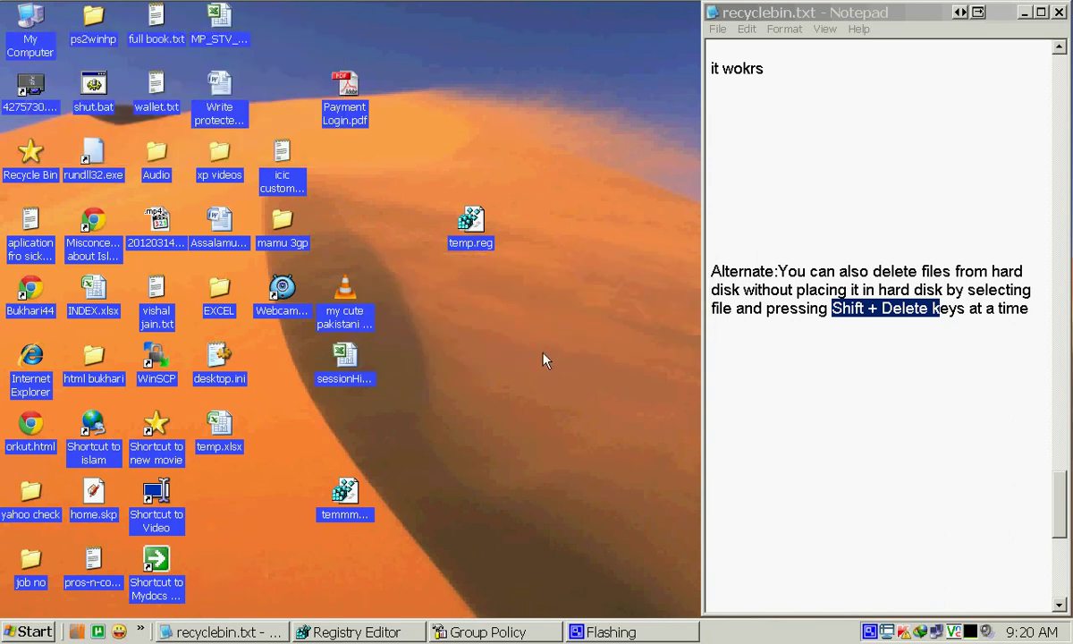
double_click(36, 159)
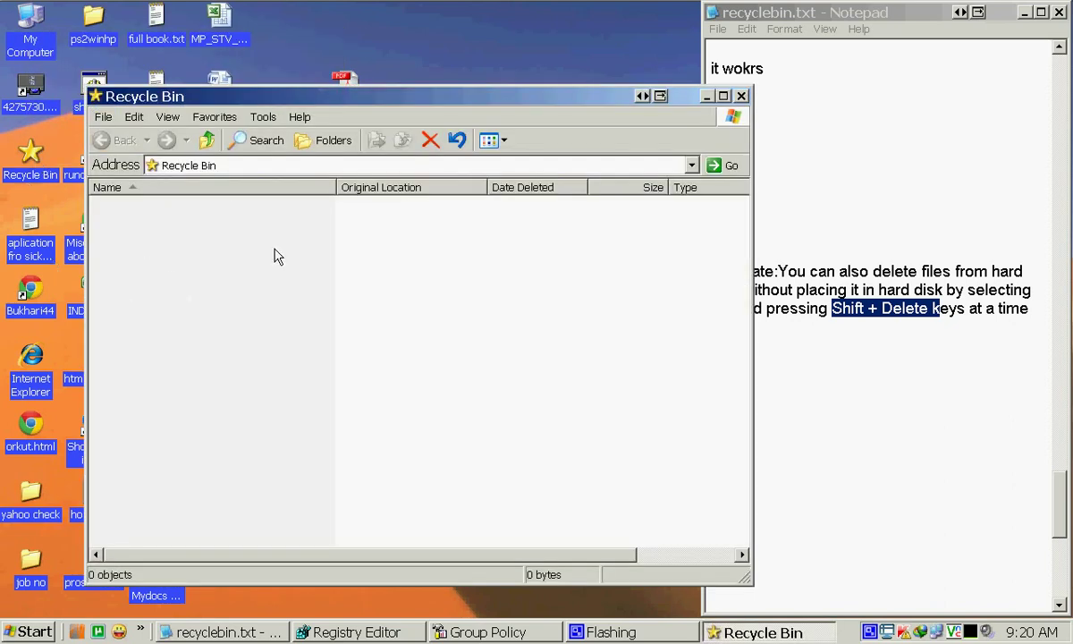
left_click(741, 95)
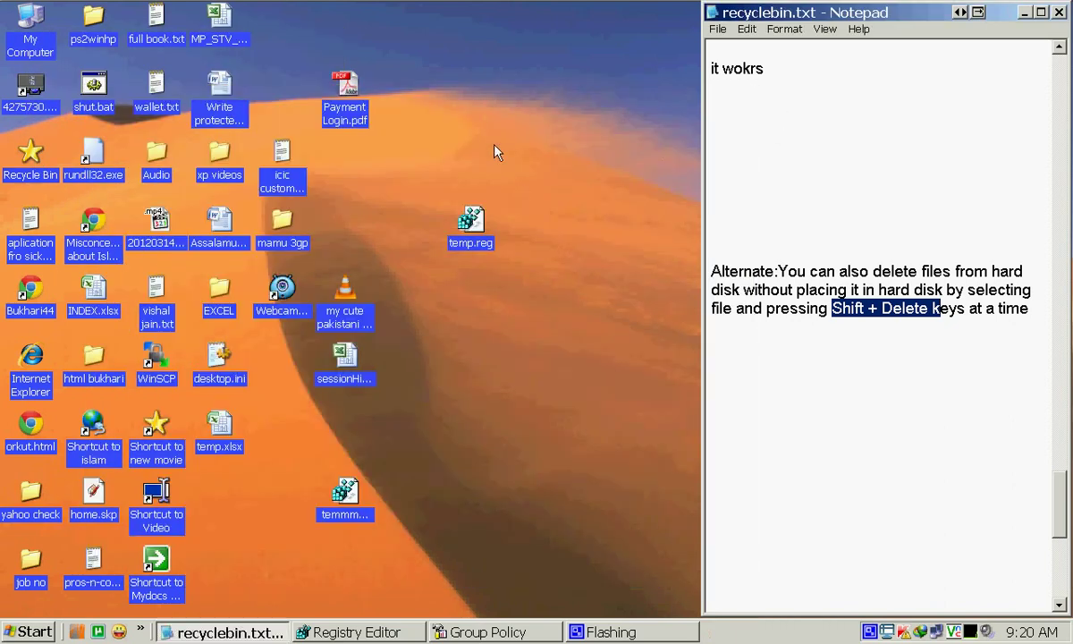
right_click(484, 141)
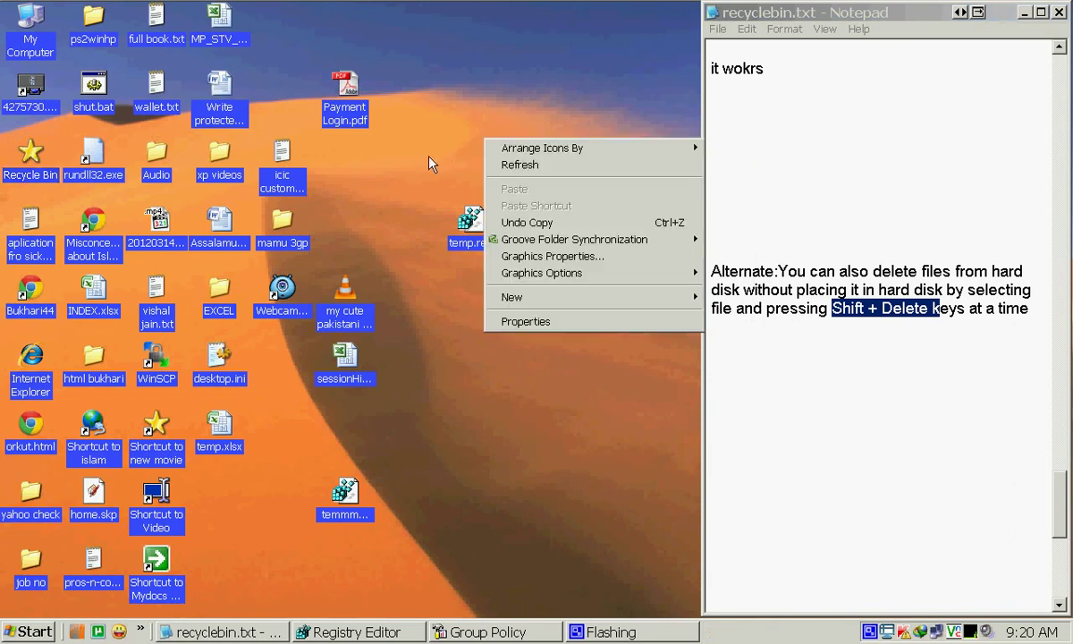
left_click(501, 164)
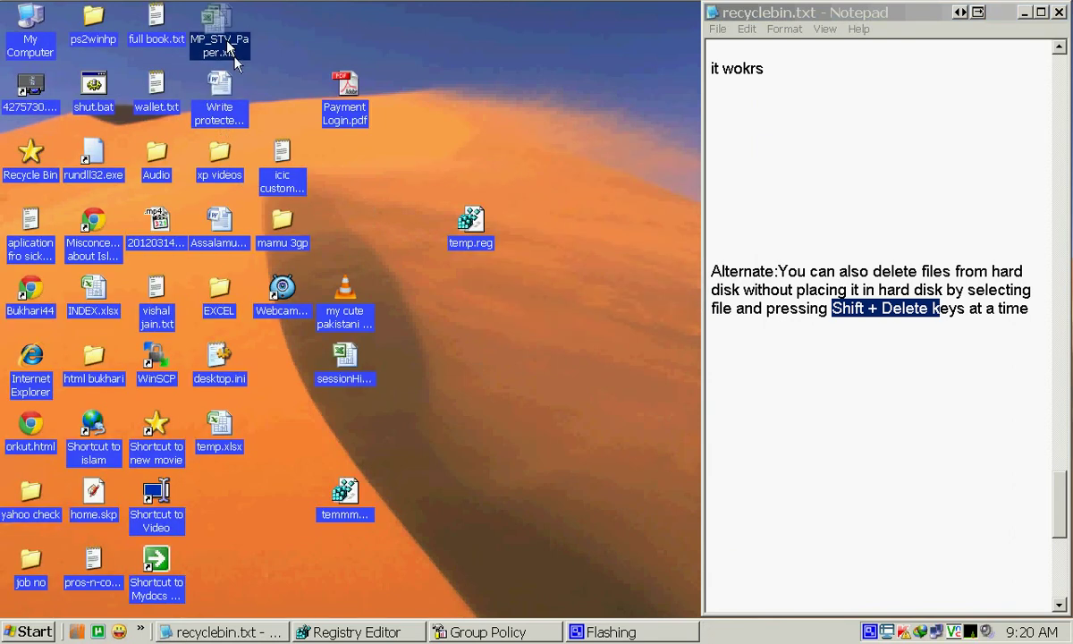
Move MP_STV_Paper.xls to an empty area of the desktop and request its permanent deletion, but decline the confirmation.
left_click_drag(212, 36, 451, 424)
right_click(461, 428)
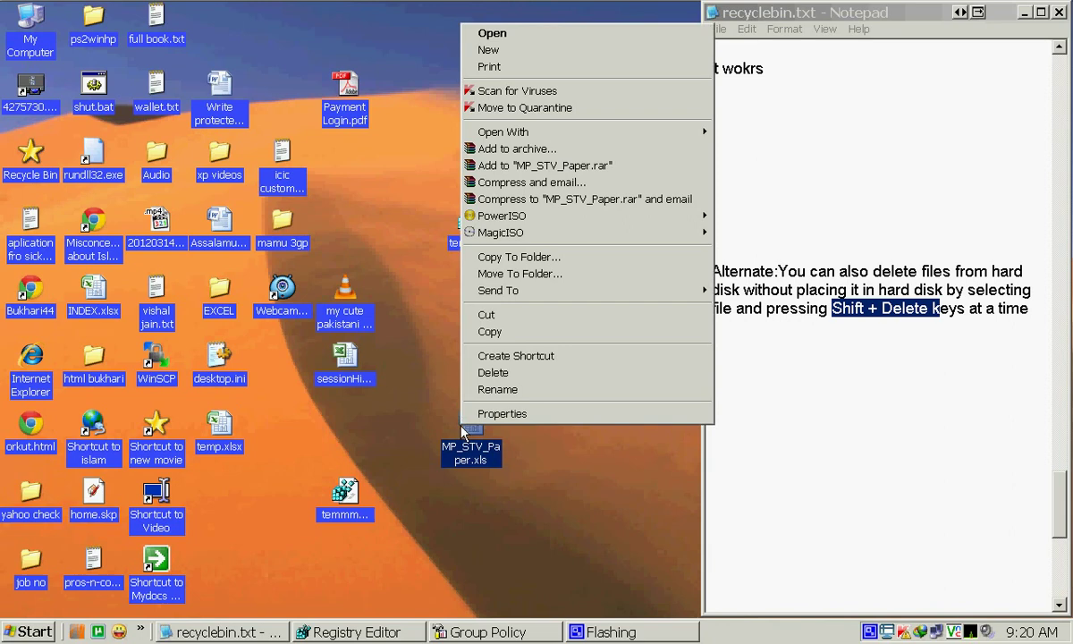
left_click(492, 380)
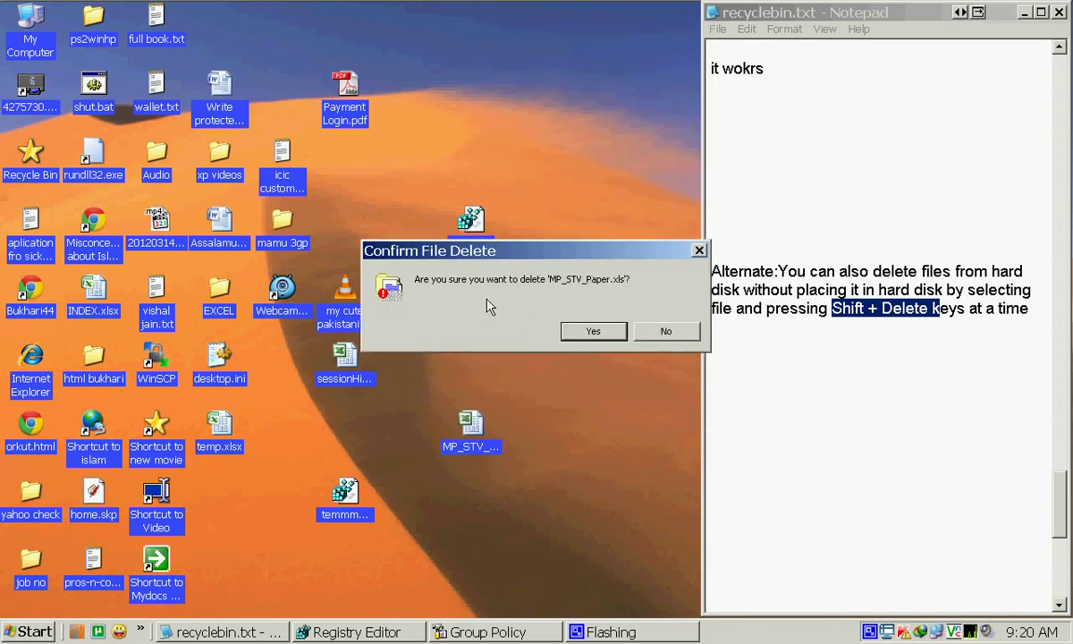
left_click(643, 338)
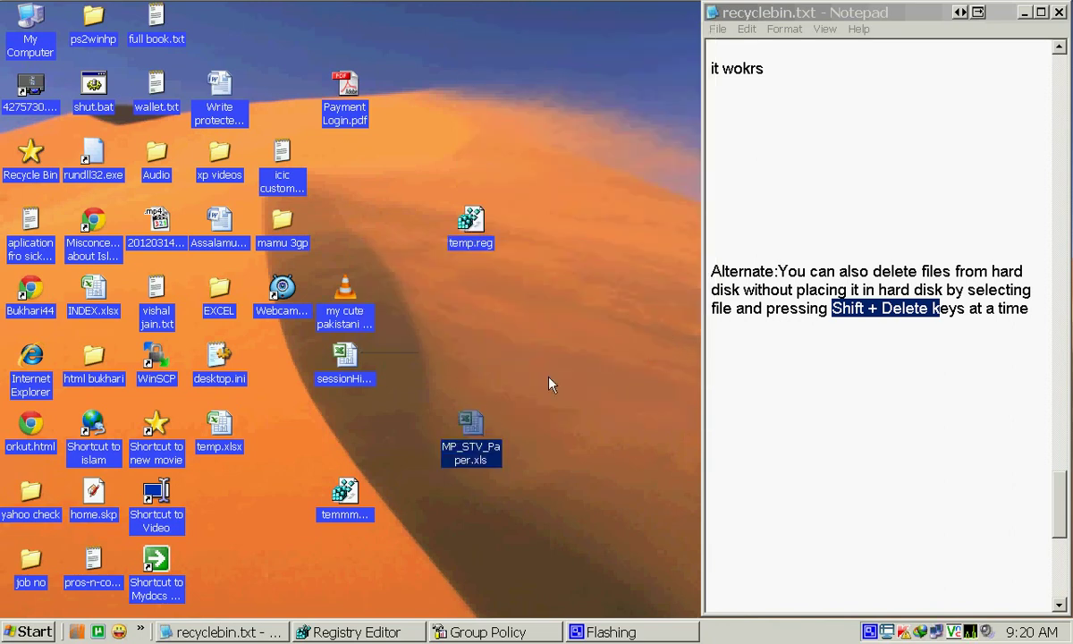
Delete MP_STV_Paper.xls normally, confirming that it goes to the Recycle Bin.
right_click(474, 430)
left_click(485, 374)
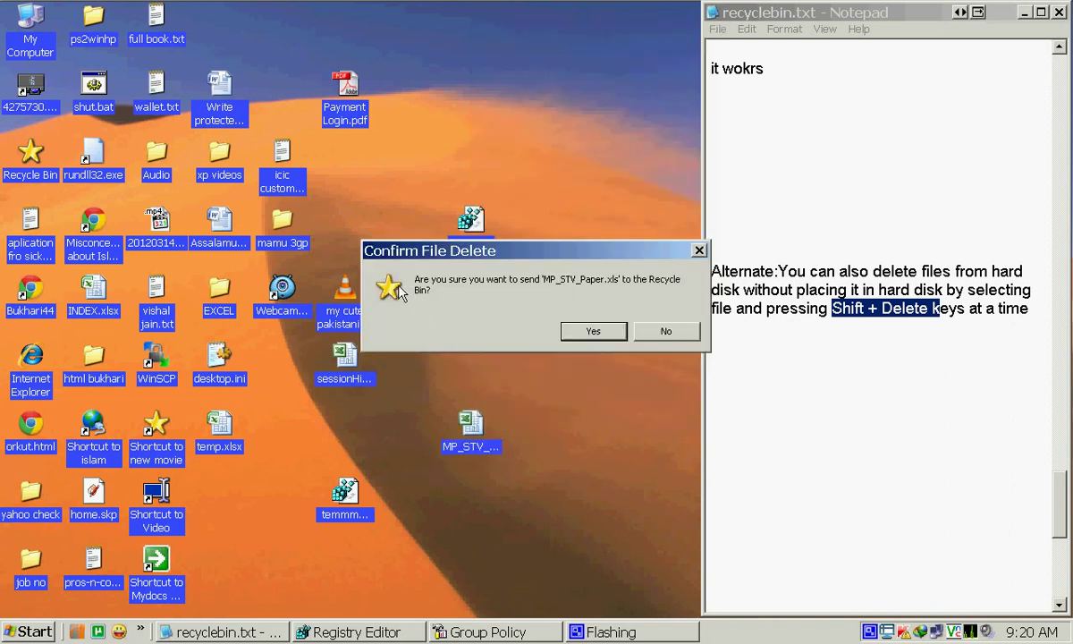
left_click(572, 332)
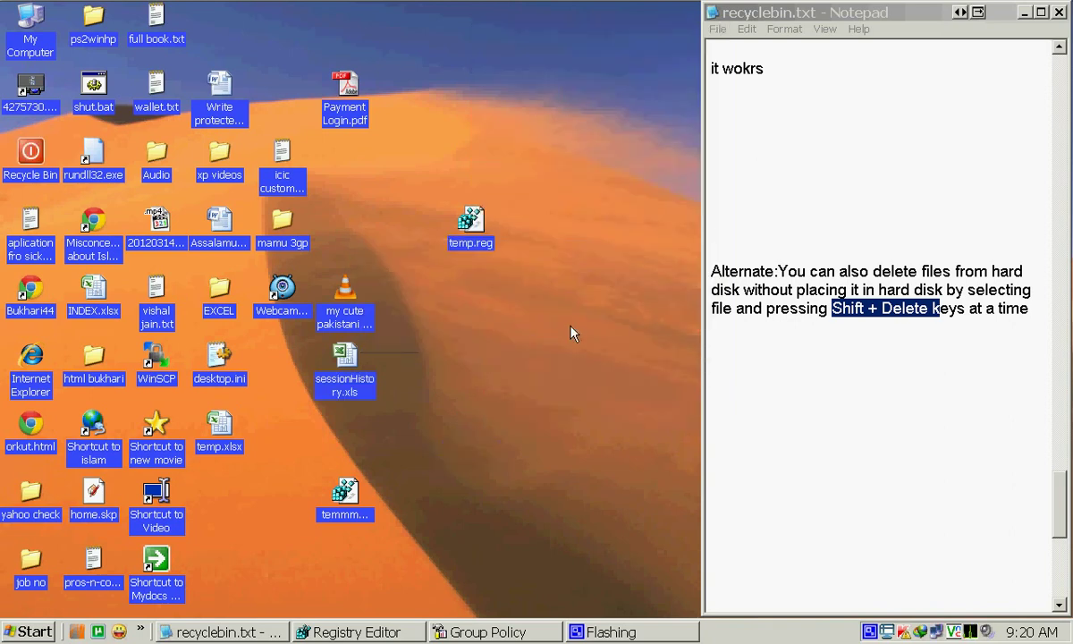
Show the closing "Thanks for watching" line at the end of the notes.
left_click(858, 420)
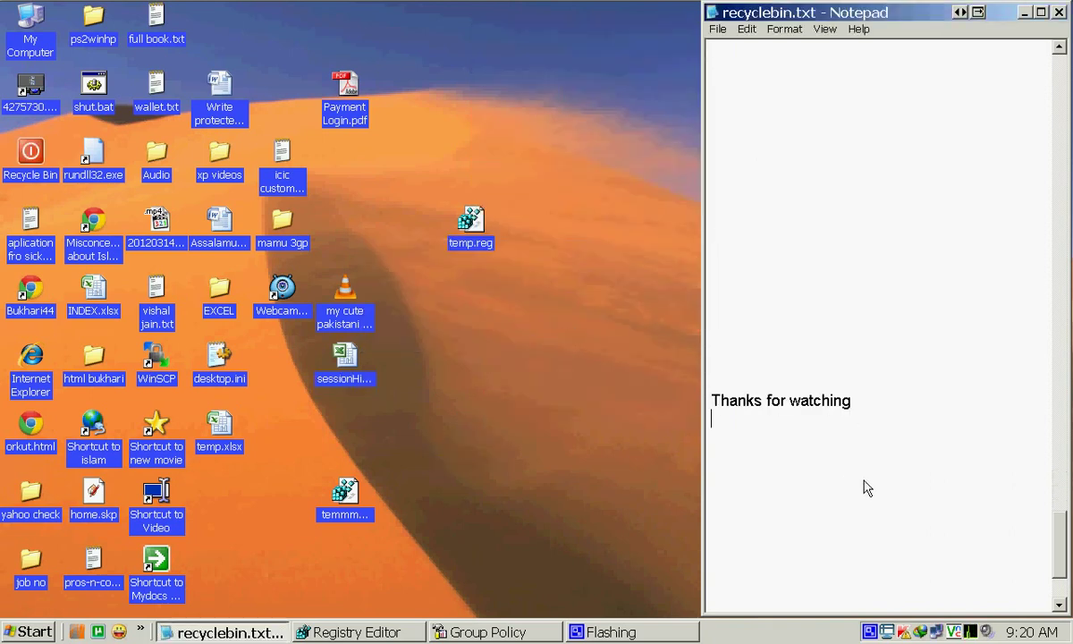
scroll(863, 488, "down", 3)
left_click_drag(865, 275, 667, 213)
left_click(980, 332)
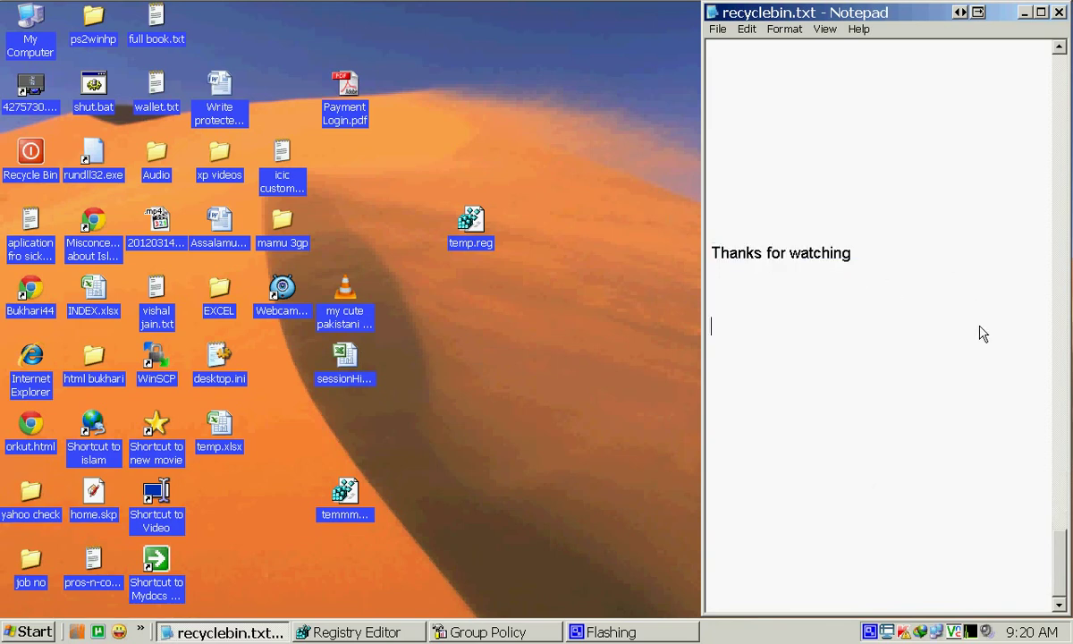
left_click(636, 633)
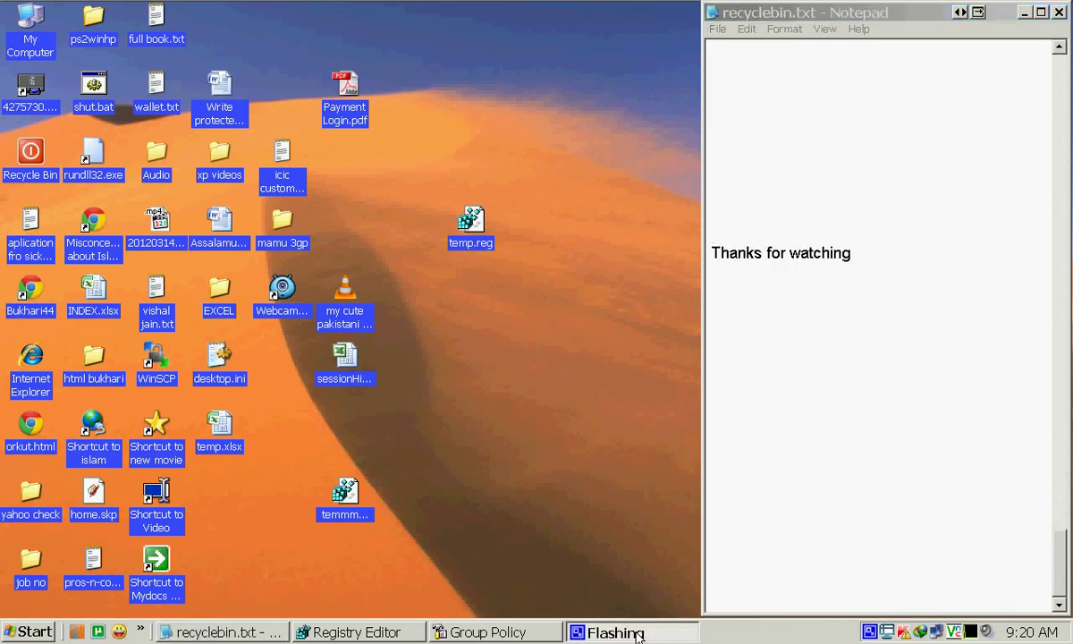
left_click(869, 632)
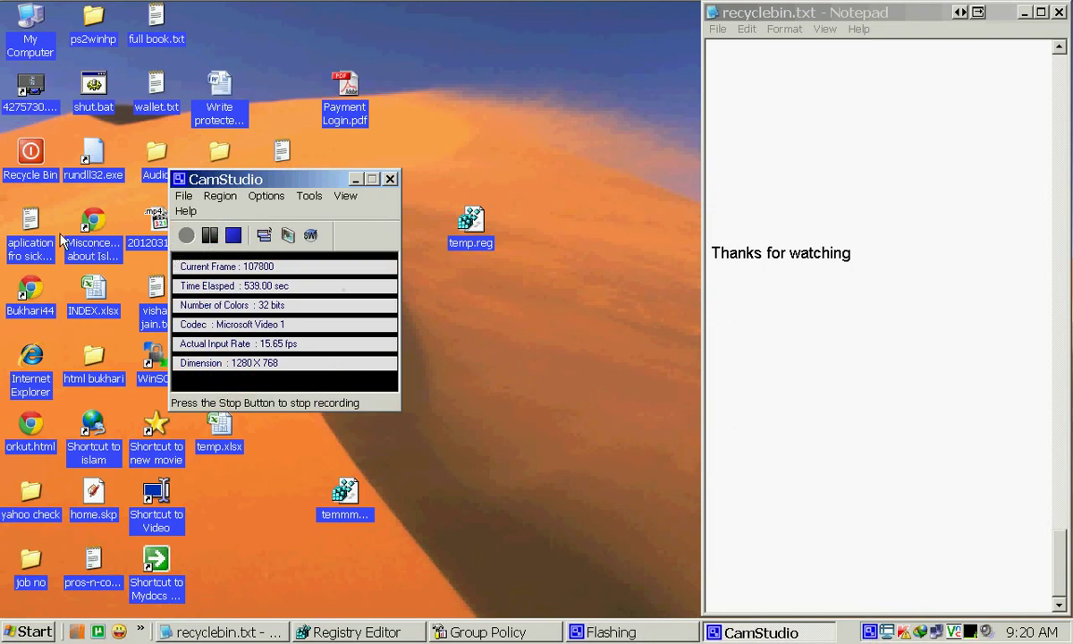